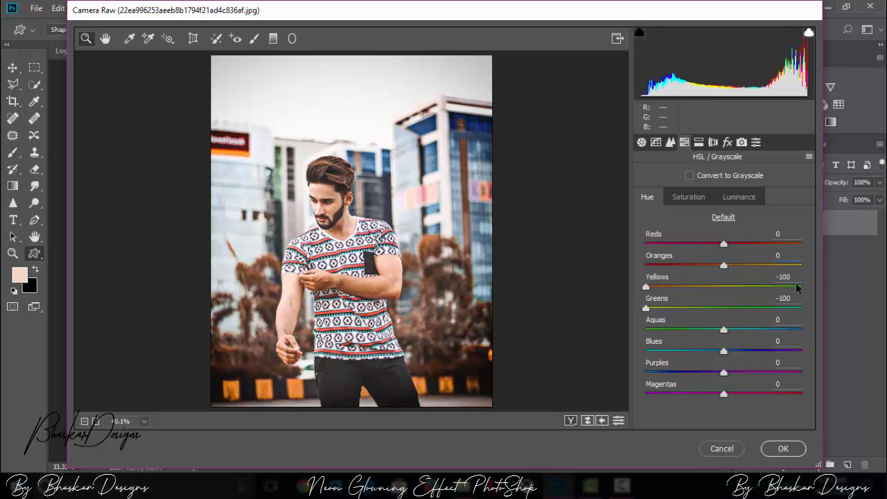
Step: Set the Oranges saturation to +16, the Aquas hue to +100 and the Blues hue to -92, and apply the Camera Raw adjustments
left_click(739, 197)
left_click(688, 197)
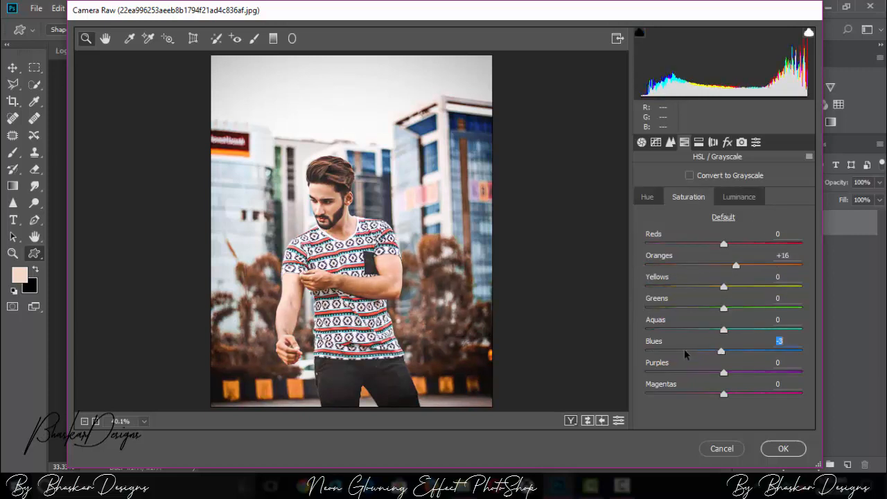
left_click_drag(684, 349, 653, 351)
left_click(649, 197)
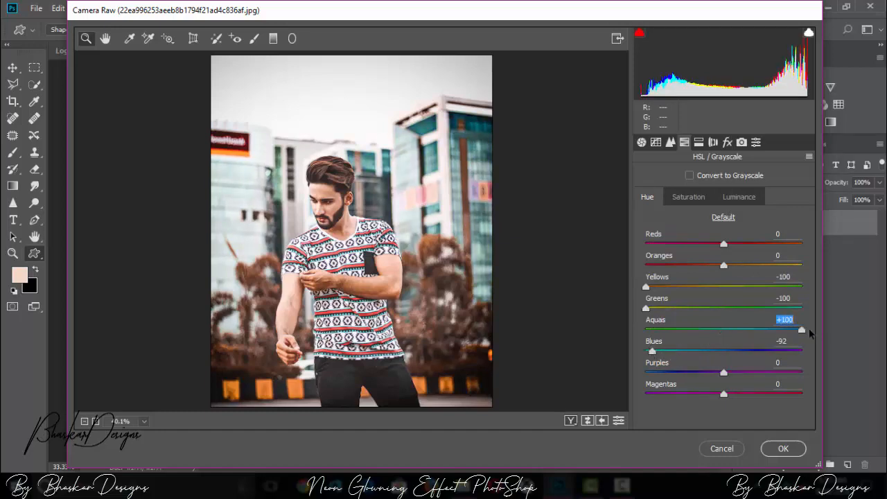
left_click(783, 448)
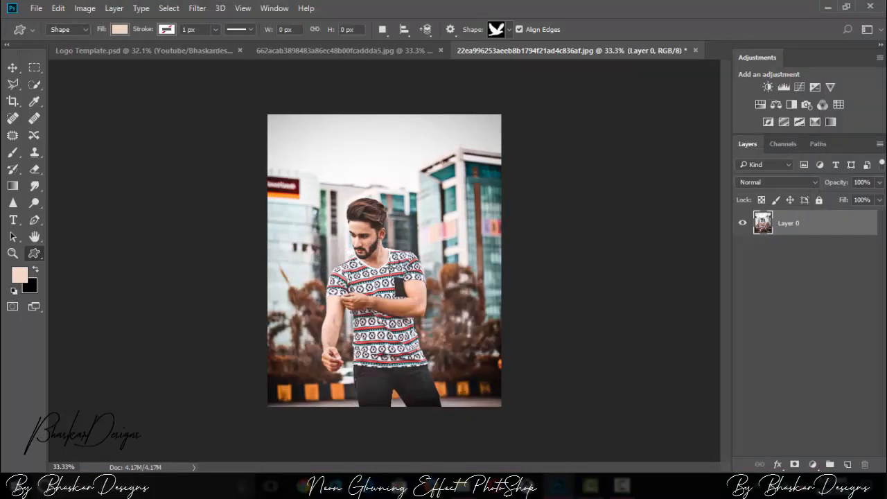
key("ctrl+plus")
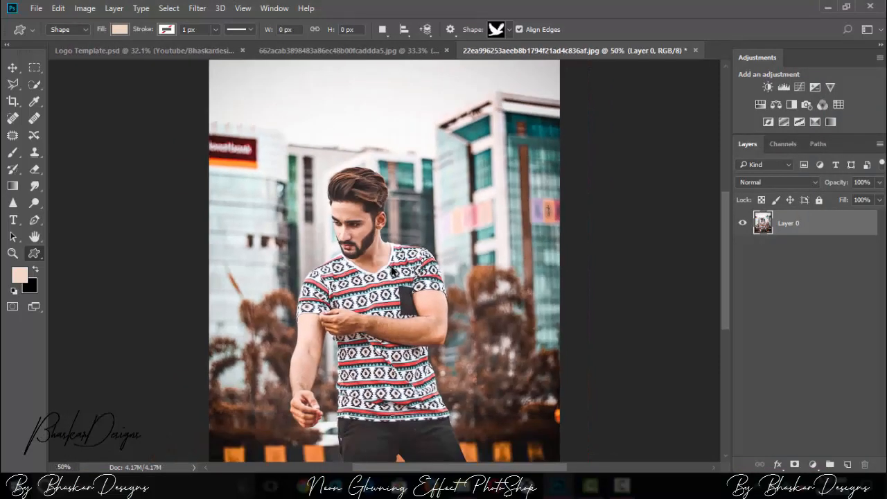
key("ctrl+plus")
key("ctrl+minus")
key("ctrl+minus")
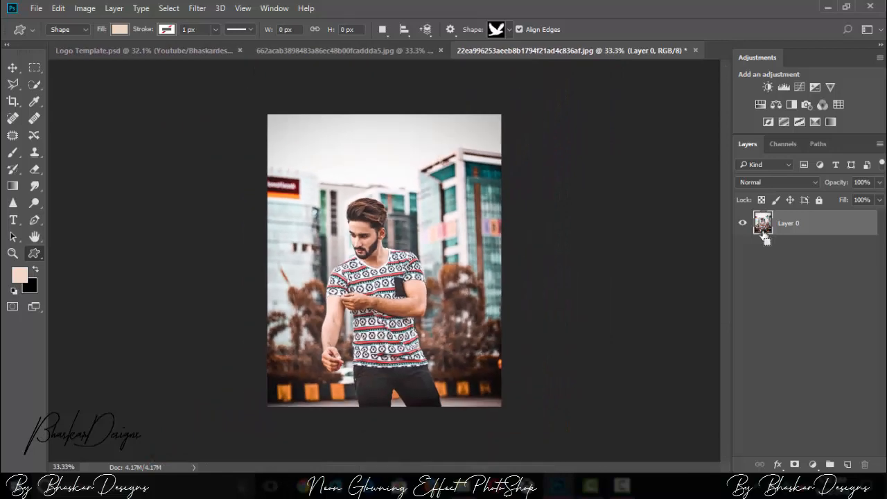
key("ctrl+plus")
key("ctrl+minus")
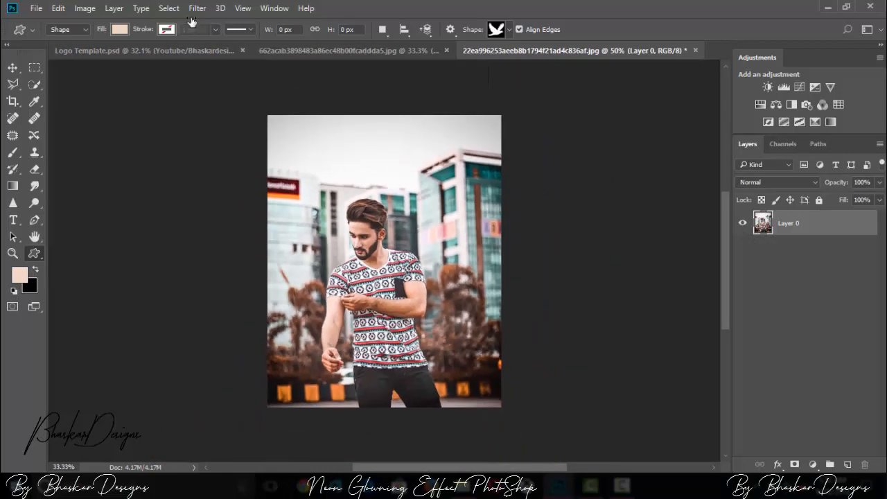
Step: Apply a Shadows/Highlights adjustment to Layer 0 with Shadows at 21% and Highlights at 0%
left_click(85, 7)
mouse_move(104, 41)
left_click(326, 257)
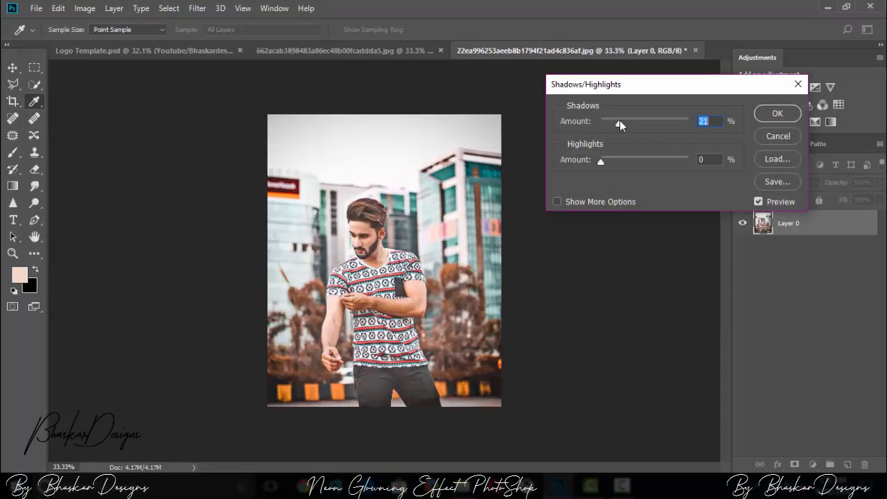
left_click(777, 113)
Step: Activate the Quick Selection tool and duplicate Layer 0
key("u")
key("ctrl+plus")
key("ctrl+plus")
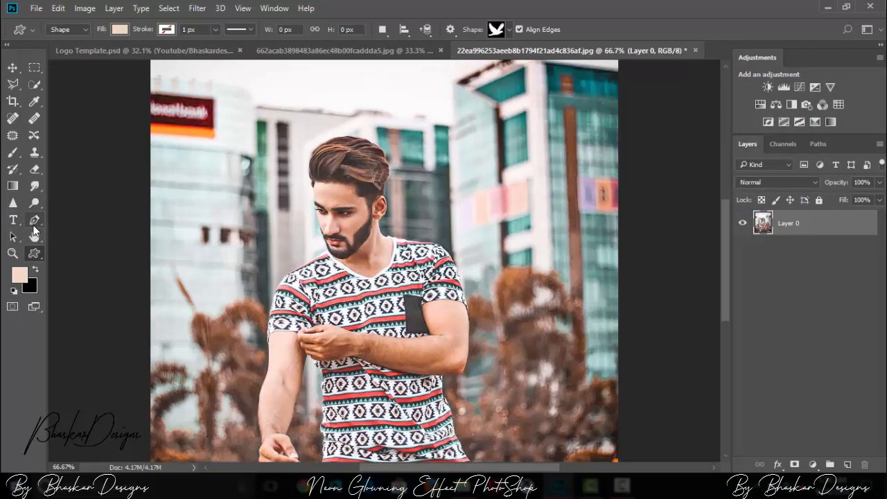
left_click(34, 84)
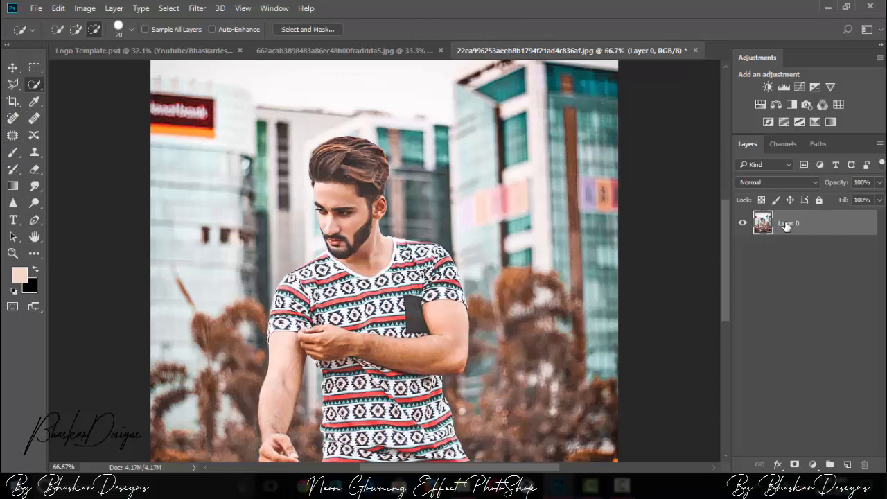
key("ctrl+j")
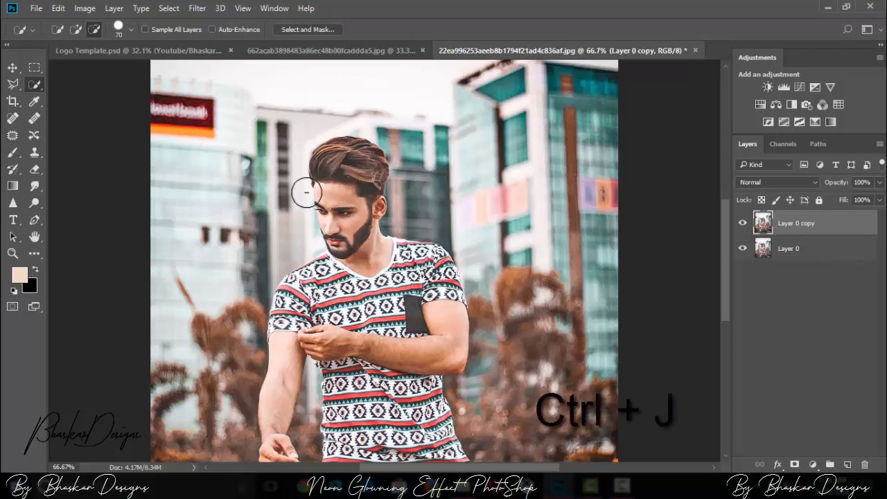
Step: Select the man's hair, shirt, trousers and lowered arm on the duplicated layer with the Quick Selection tool
left_click_drag(345, 205, 346, 163)
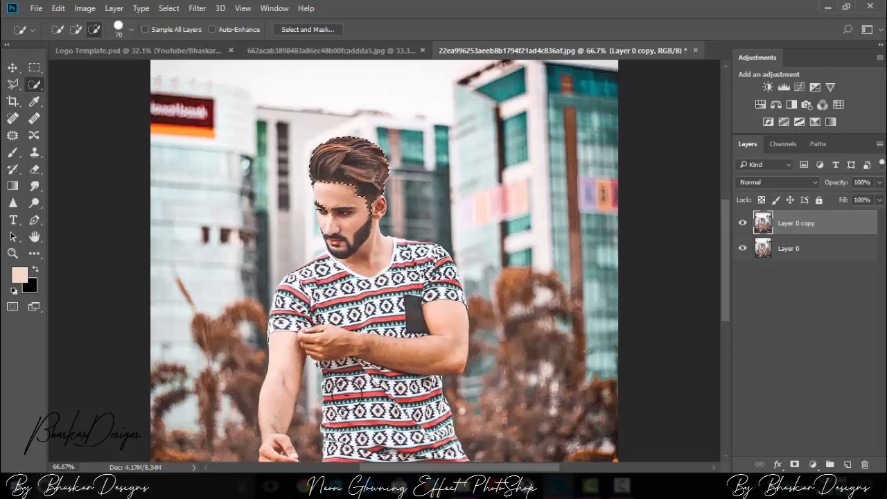
left_click(76, 30)
mouse_move(341, 220)
left_mouse_down()
mouse_move(316, 252)
mouse_move(332, 383)
mouse_move(374, 437)
left_mouse_up()
scroll(721, 215, "down", 3)
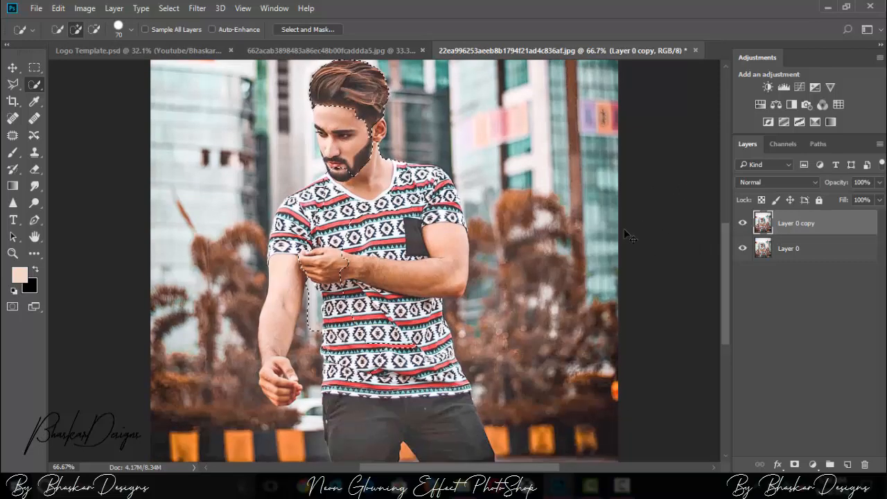
key("ctrl+minus")
left_click_drag(417, 343, 446, 410)
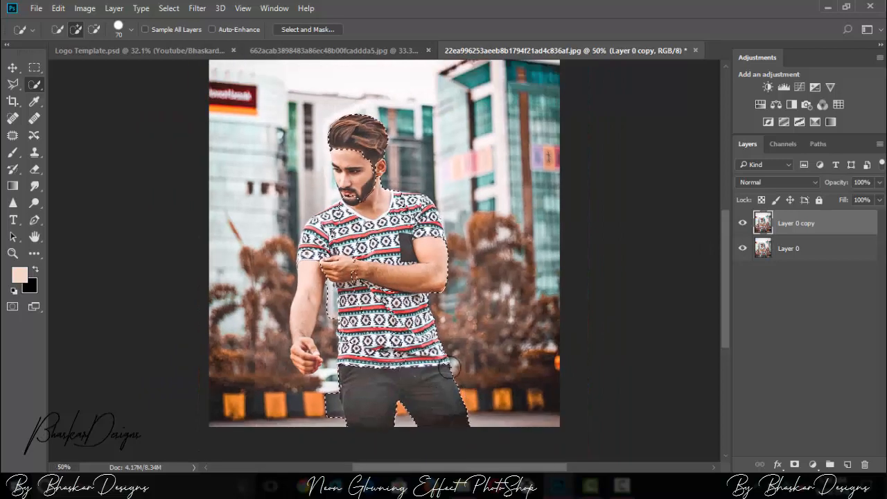
mouse_move(311, 301)
left_mouse_down()
mouse_move(301, 375)
mouse_move(312, 367)
left_mouse_up()
Step: Add the man's face, neck and remaining unselected shirt areas to the selection
key("ctrl+plus")
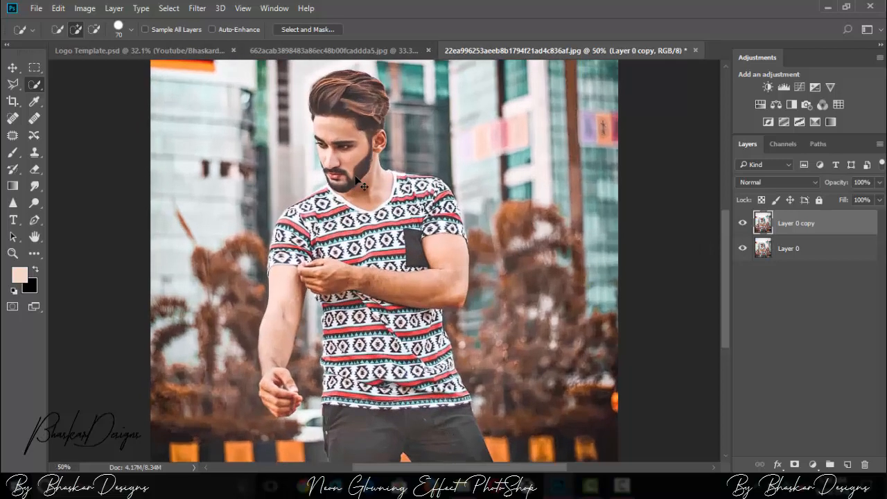
key("ctrl+minus")
left_click_drag(351, 166, 358, 211)
key("ctrl+plus")
key("ctrl+plus")
key("ctrl+plus")
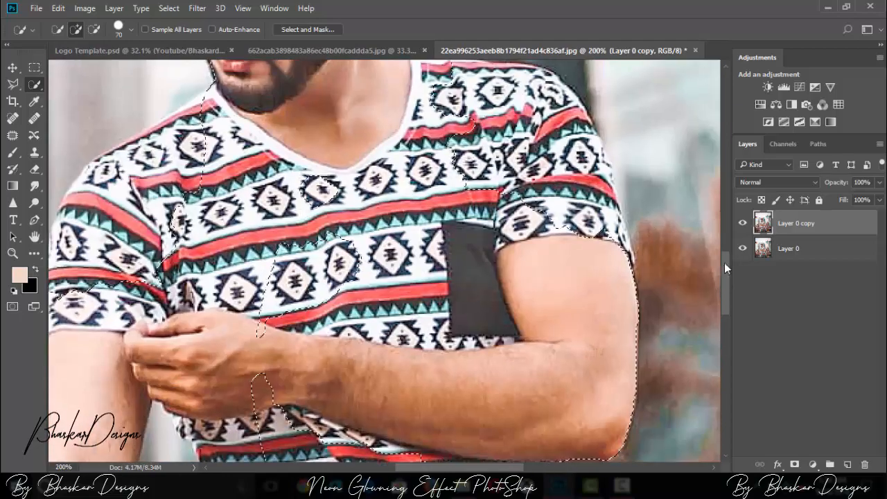
scroll(337, 257, "up", 5)
key("ctrl+minus")
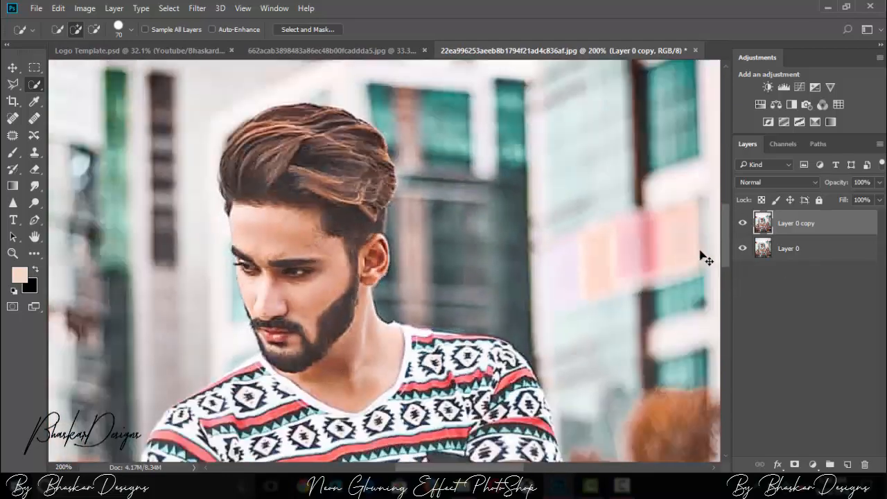
scroll(699, 258, "down", 3)
mouse_move(350, 210)
left_mouse_down()
mouse_move(297, 170)
mouse_move(280, 207)
mouse_move(246, 170)
mouse_move(269, 149)
mouse_move(287, 156)
mouse_move(305, 121)
mouse_move(294, 136)
mouse_move(375, 217)
mouse_move(412, 340)
mouse_move(447, 181)
mouse_move(433, 121)
mouse_move(482, 186)
mouse_move(427, 114)
left_mouse_up()
left_click(93, 29)
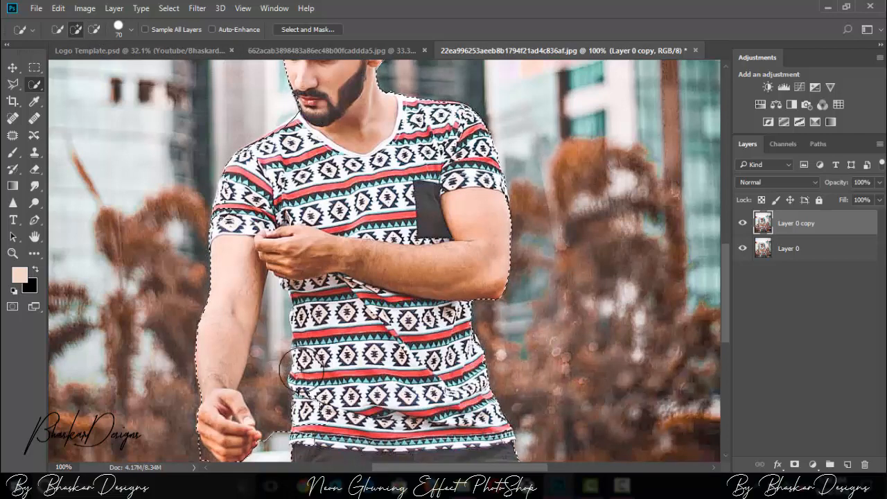
Step: Subtract the background gap between the lowered arm and torso with a size 20 brush, and add the missed patch of the lower shirt
mouse_move(725, 262)
left_mouse_down()
mouse_move(729, 313)
mouse_move(728, 269)
left_mouse_up()
left_click(94, 29)
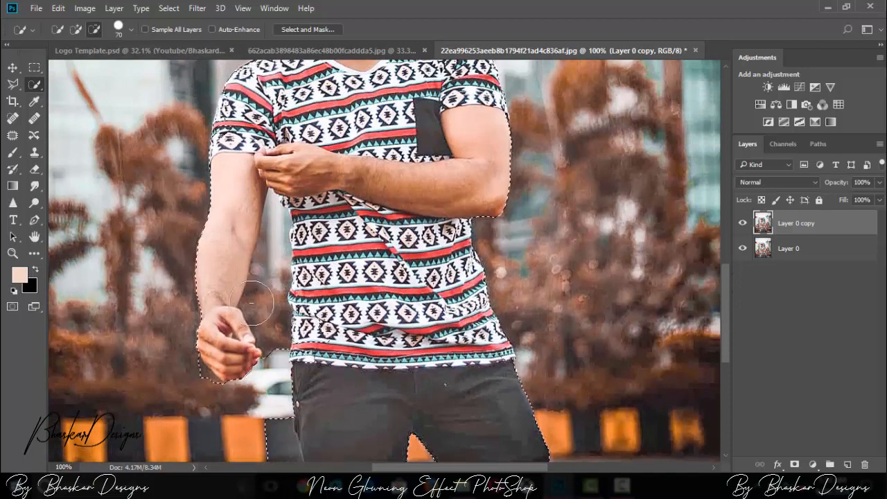
key("ctrl+plus")
key("bracketleft")
key("bracketleft")
key("bracketleft")
key("bracketleft")
key("bracketleft")
mouse_move(154, 208)
left_mouse_down()
mouse_move(164, 182)
mouse_move(171, 195)
left_mouse_up()
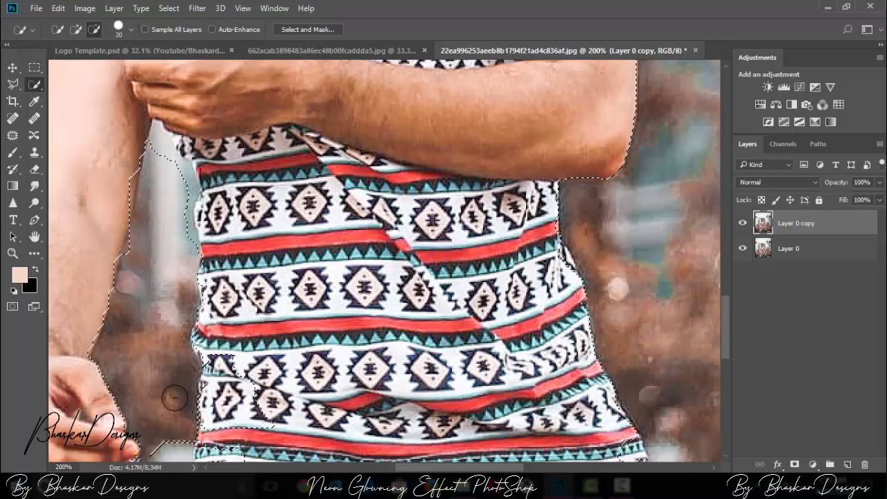
mouse_move(159, 152)
left_mouse_down()
mouse_move(181, 183)
mouse_move(186, 247)
left_mouse_up()
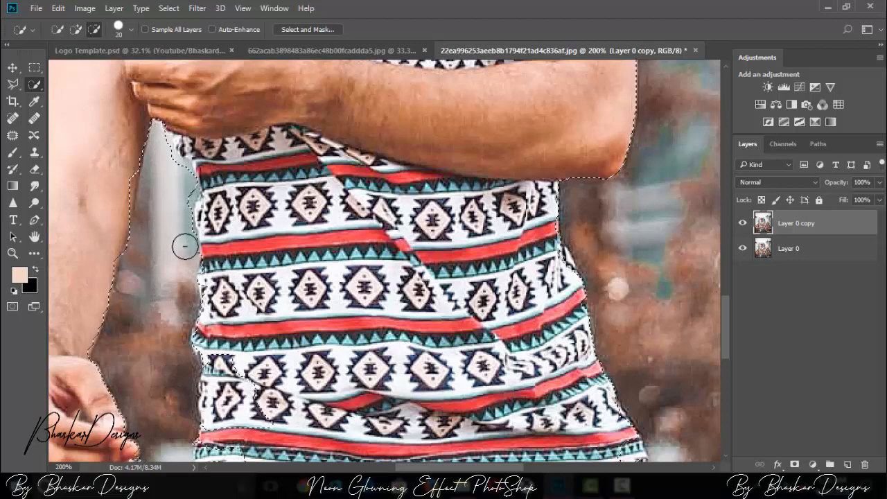
left_click(76, 29)
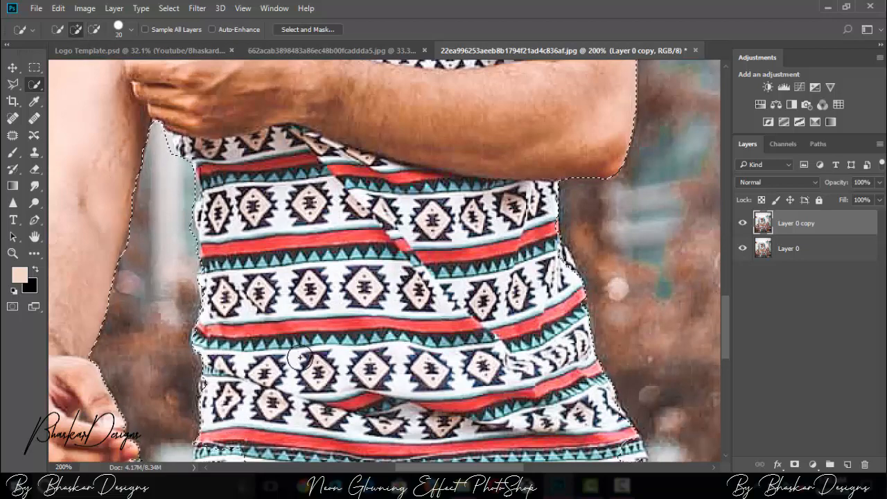
Step: Subtract the dark barrier section beside the man's trousers from the selection
scroll(578, 216, "down", 5)
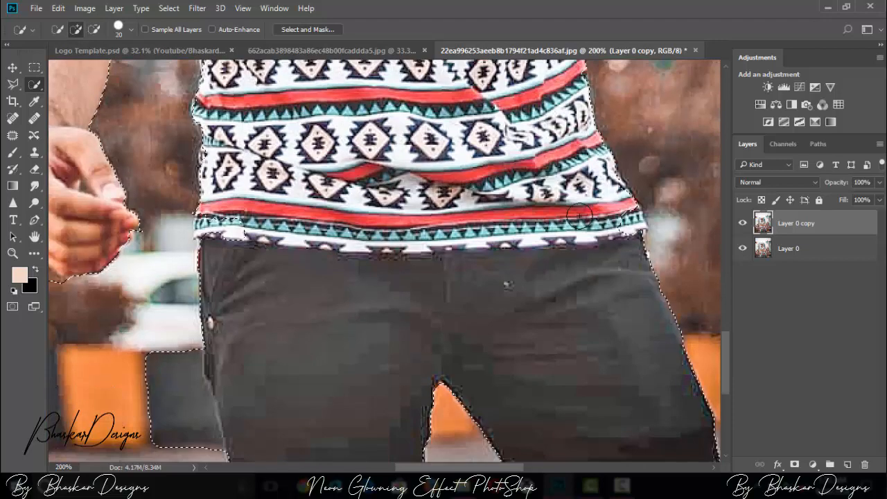
left_click(93, 31)
left_click_drag(187, 386, 184, 444)
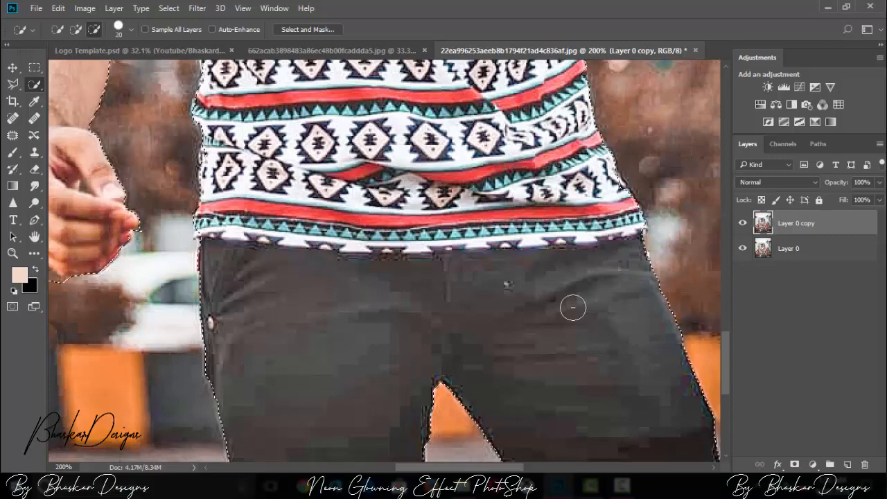
Step: Examine the selection outline around the lowered hand, shirt and trousers, and across the whole figure
key("ctrl+minus")
key("ctrl+minus")
key("ctrl+minus")
key("ctrl+plus")
key("ctrl+plus")
key("ctrl+plus")
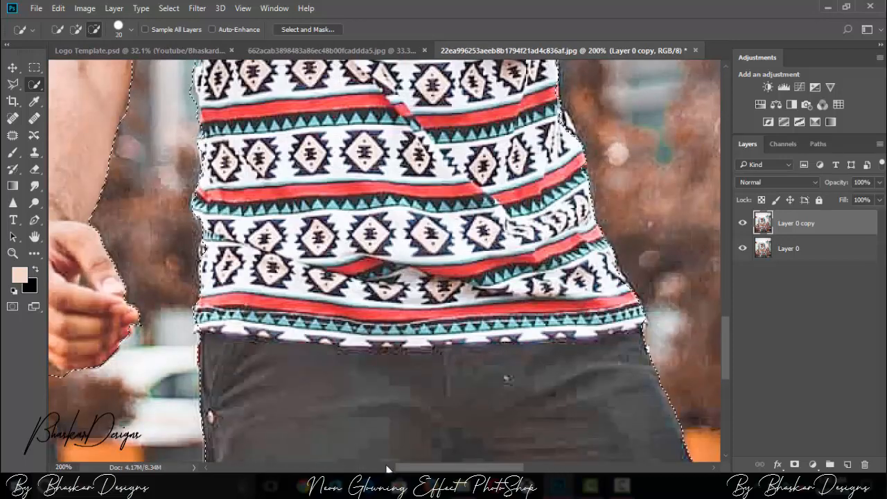
left_click_drag(386, 469, 358, 468)
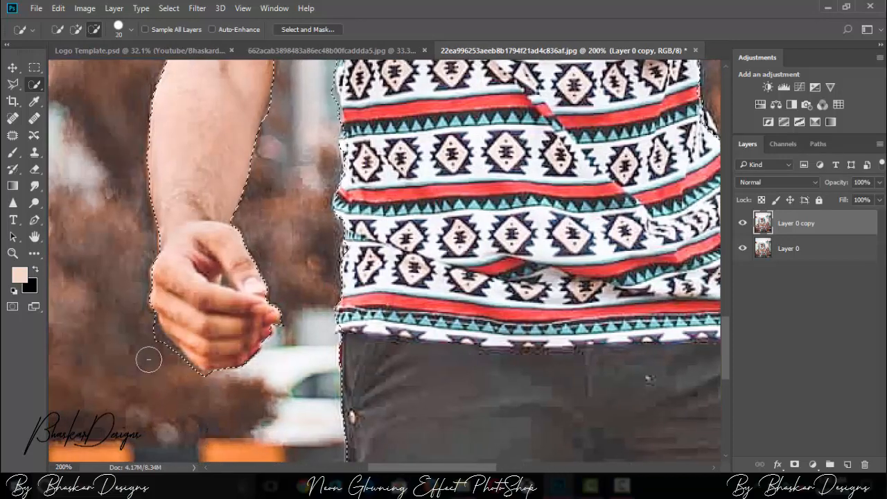
key("ctrl+minus")
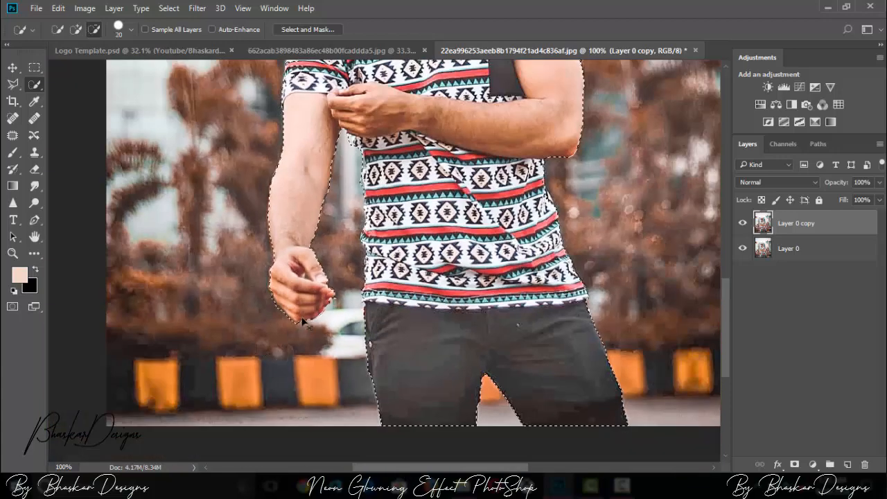
key("ctrl+minus")
key("ctrl+minus")
key("ctrl+minus")
key("ctrl+minus")
key("ctrl+plus")
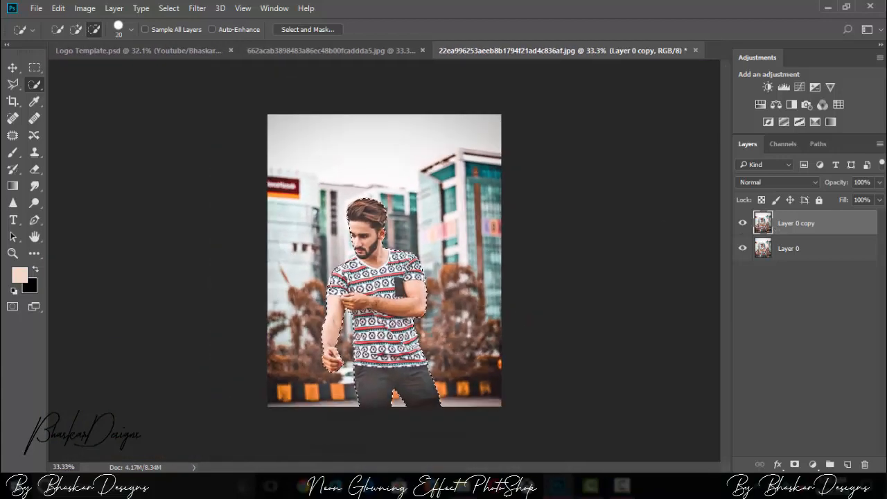
Step: Put the selected man on a new layer, hide both photo layers beneath it, and check the isolated cutout
right_click(378, 284)
left_click(441, 119)
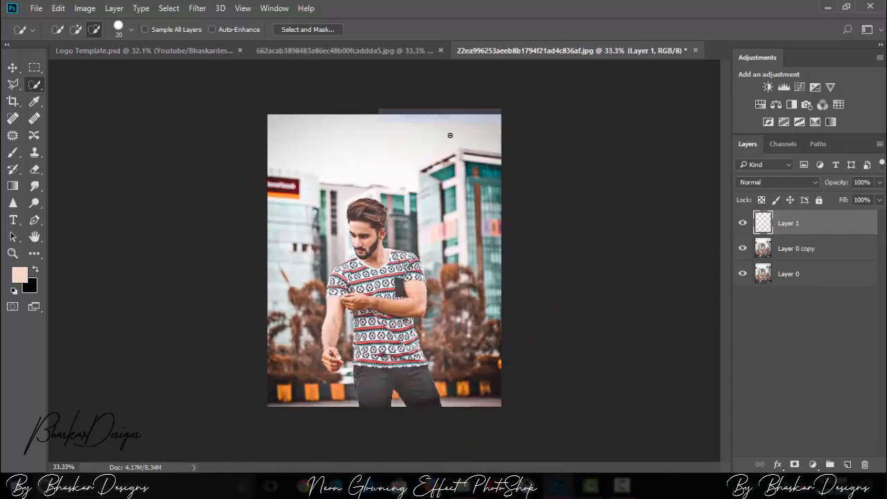
left_click(743, 274)
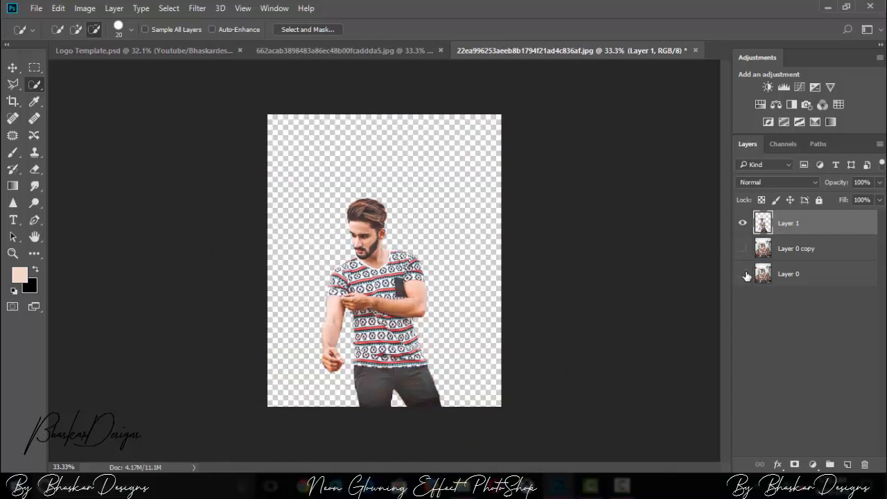
left_click(806, 276)
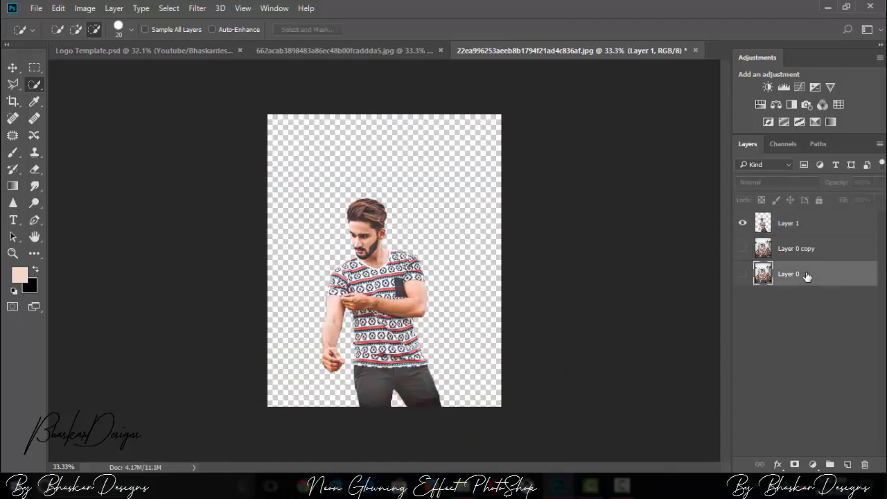
left_click(744, 226)
left_click(799, 231)
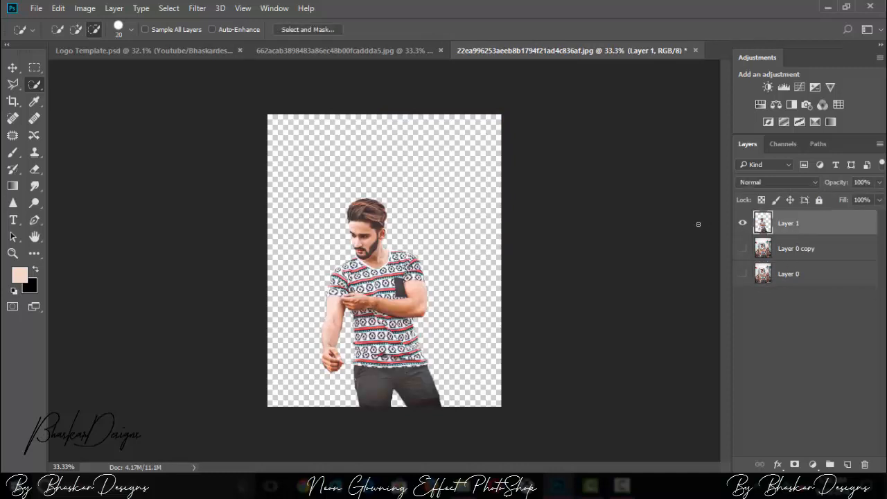
Step: Show Layer 0 copy again and delete the original Layer 0
left_click(743, 248)
left_click_drag(807, 276, 864, 464)
left_click(792, 223)
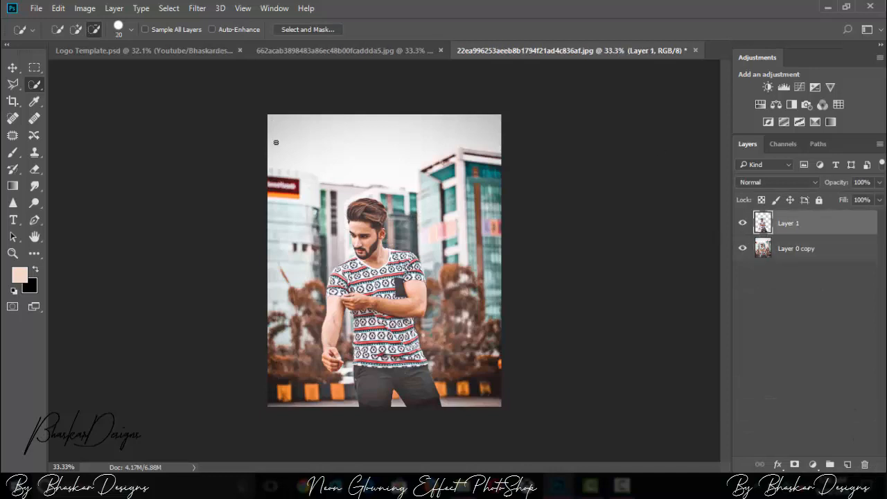
Step: Activate Layer 0 copy and choose the flying bird from the custom shapes
left_click(830, 257)
key("ctrl+plus")
left_click(34, 253)
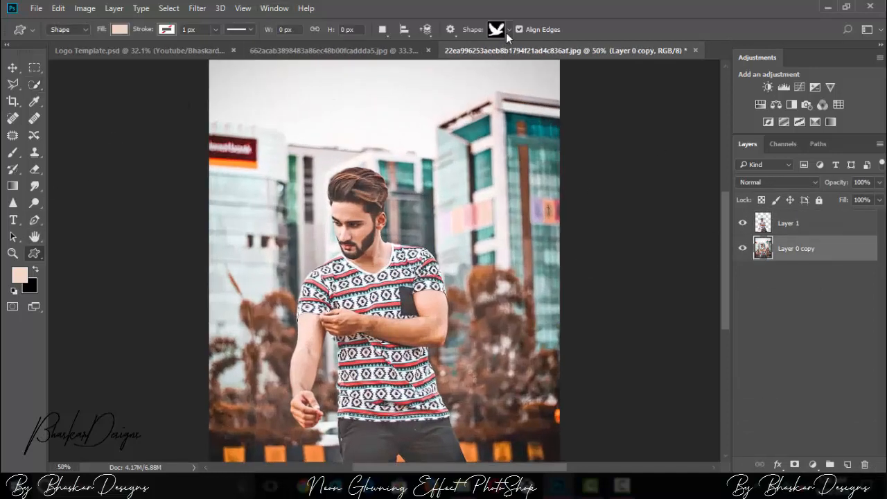
left_click(508, 30)
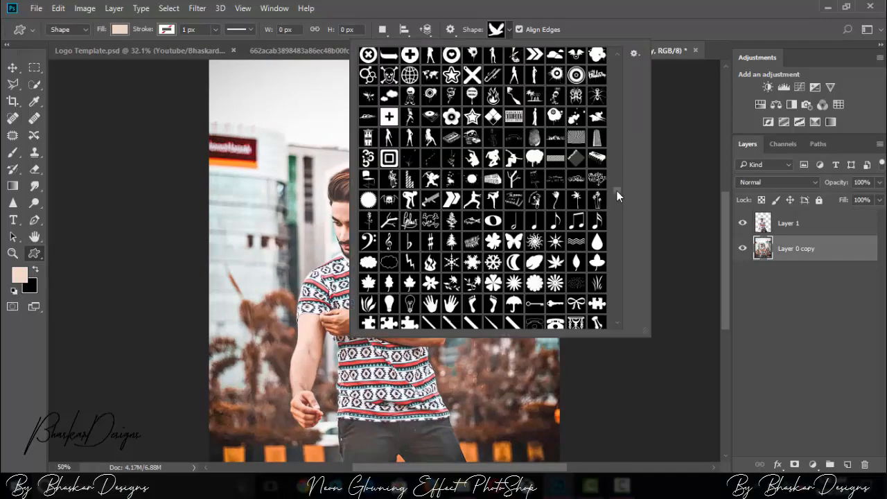
left_click_drag(617, 191, 616, 60)
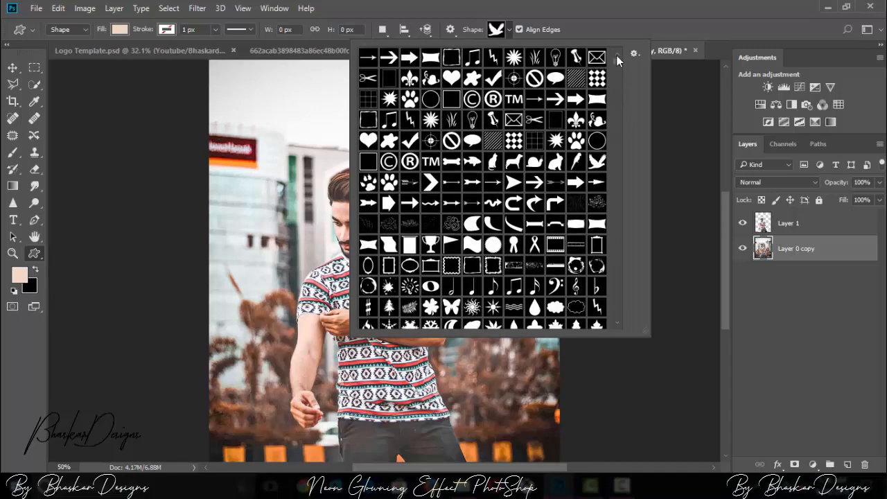
double_click(603, 164)
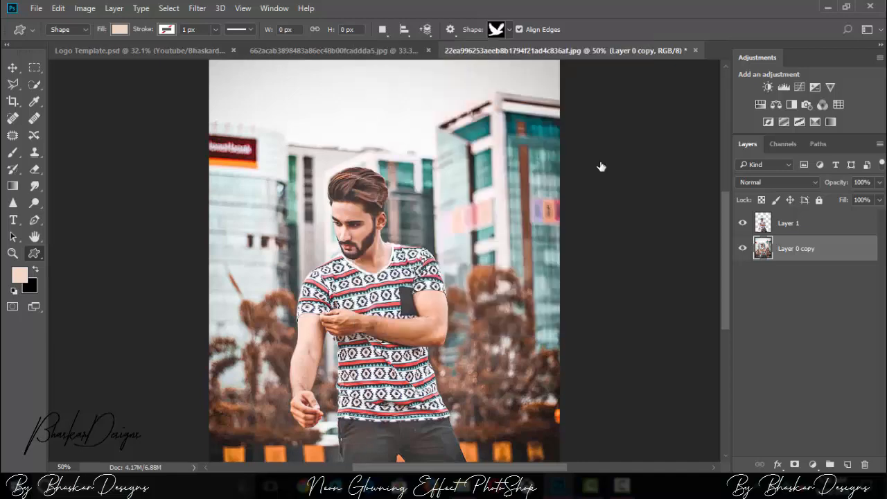
Step: Draw the bird custom shape across the man's upper body, about 981 by 795 px, without a fill above Layer 1
key("ctrl+minus")
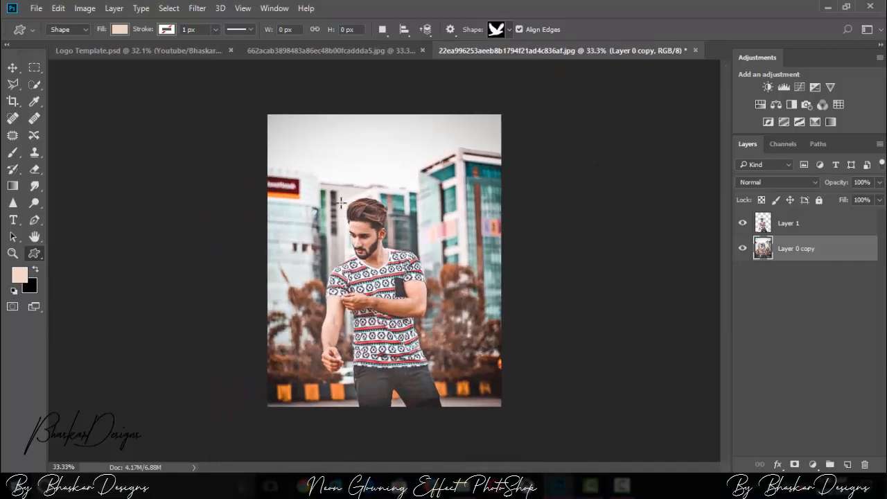
left_click_drag(340, 201, 502, 340)
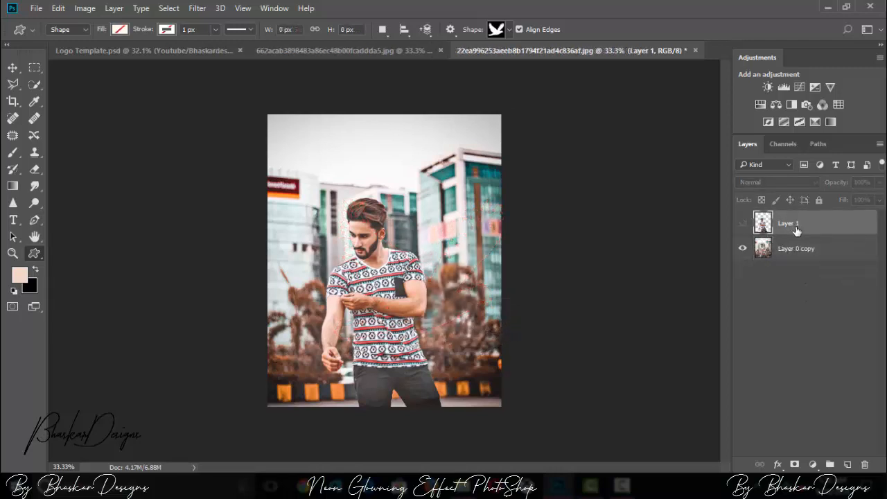
left_click_drag(282, 171, 494, 342)
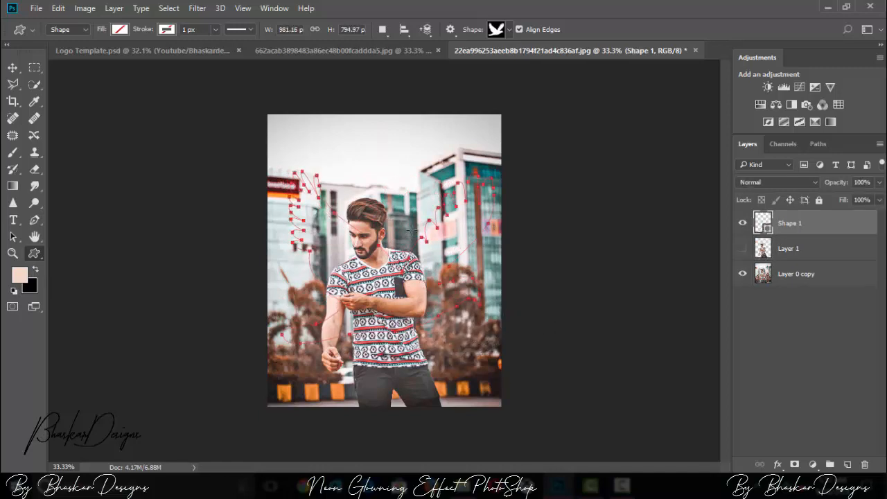
Step: Give the bird shape a black outline with a stroke width of 17.89 px
left_click(122, 30)
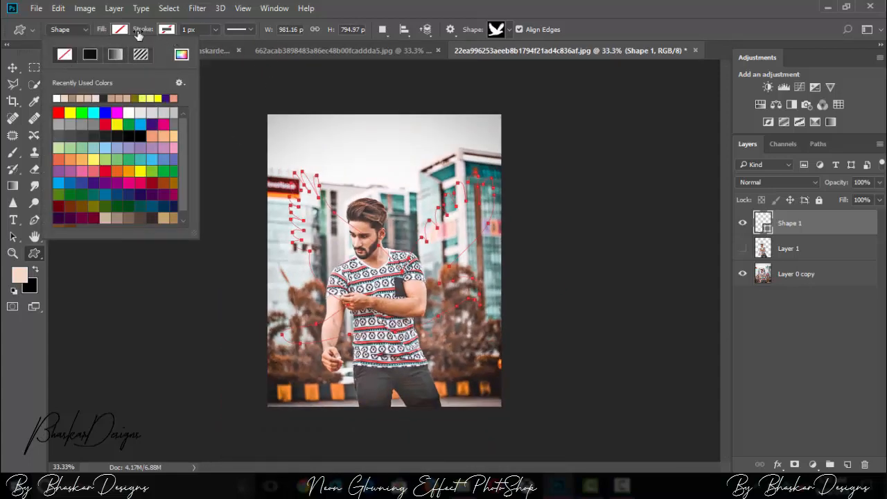
left_click(172, 29)
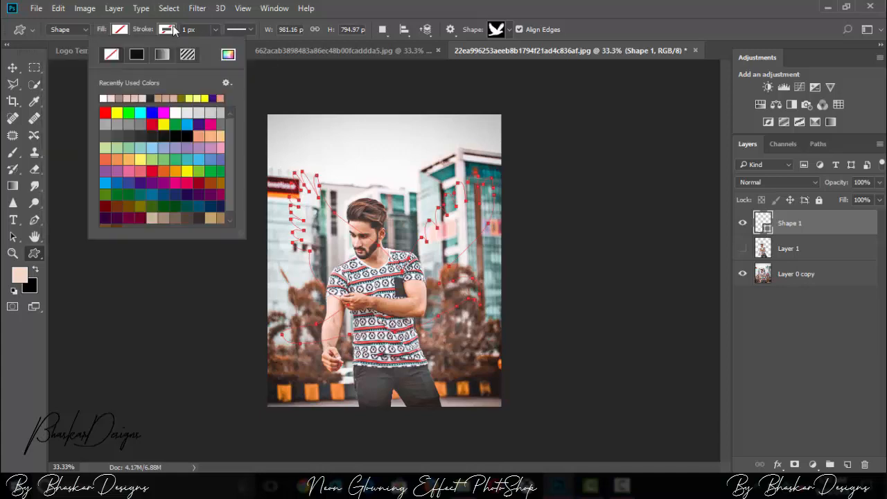
left_click(250, 30)
left_click(216, 30)
mouse_move(233, 48)
left_mouse_down()
mouse_move(224, 46)
mouse_move(233, 49)
left_mouse_up()
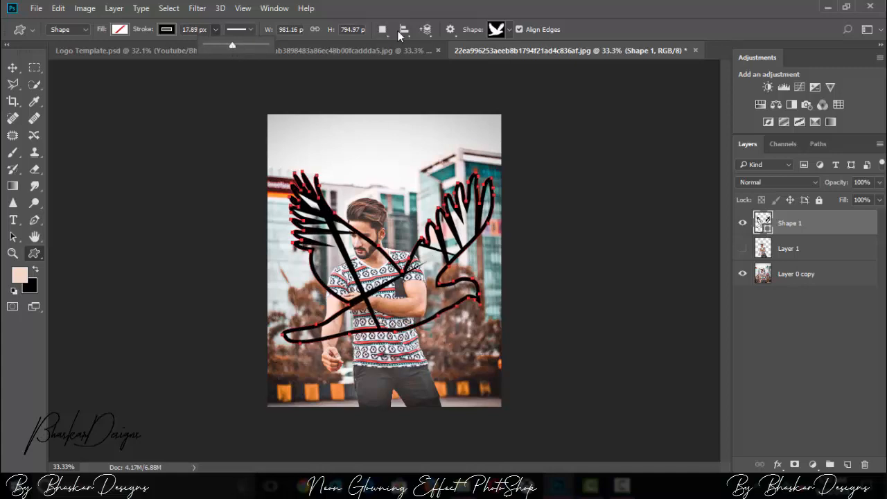
Step: Change the bird shape's stroke colour to white
left_click(172, 31)
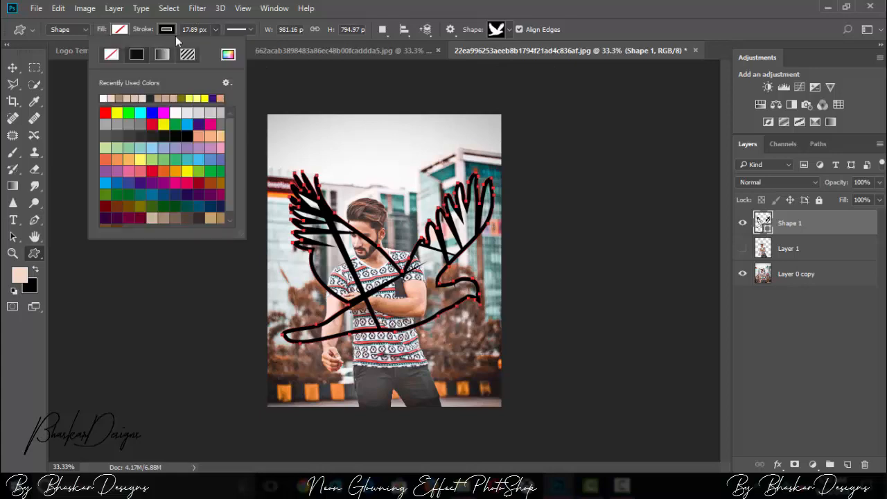
left_click(106, 97)
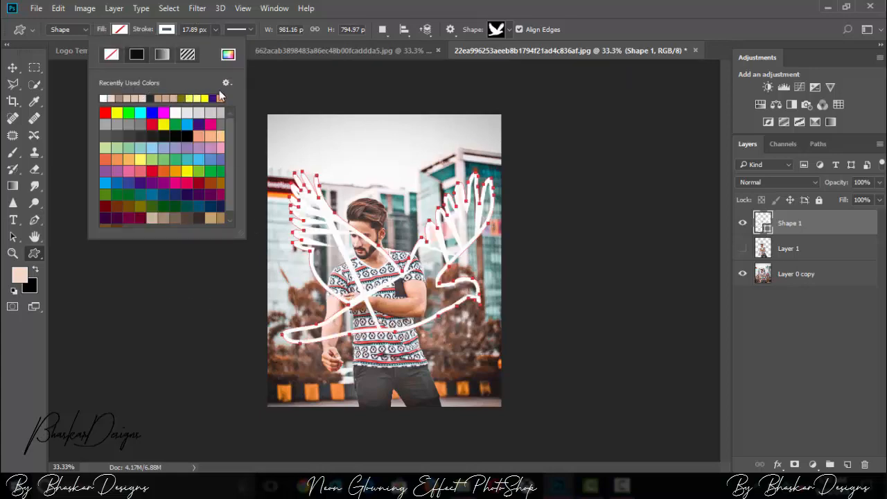
left_click(284, 73)
left_click(284, 73)
left_click(488, 217)
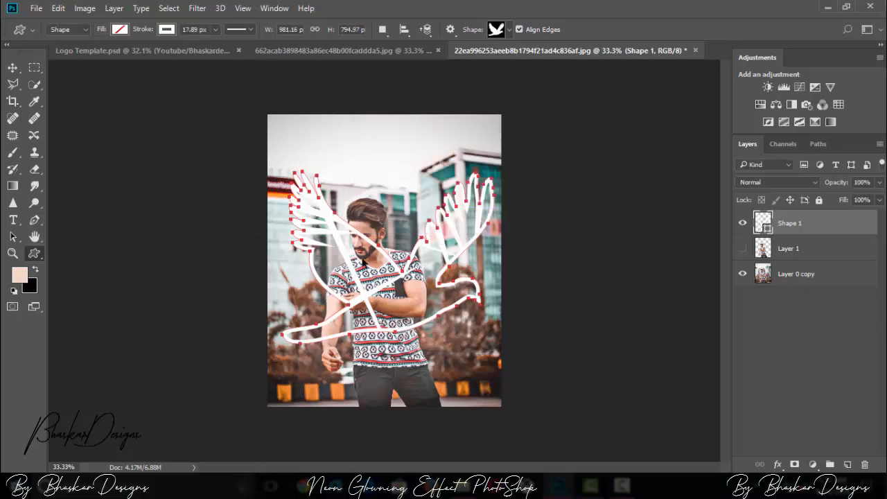
Step: Reduce the bird outline's stroke width to 17.25 px
key("ctrl+plus")
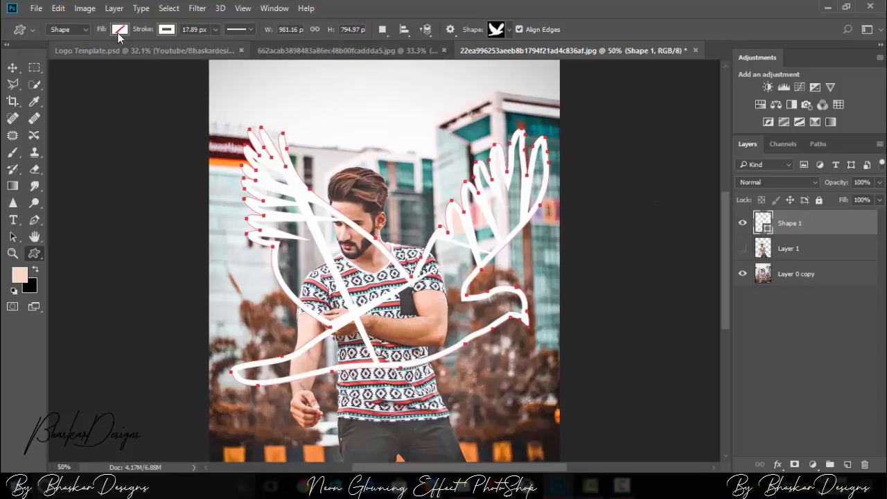
left_click(216, 29)
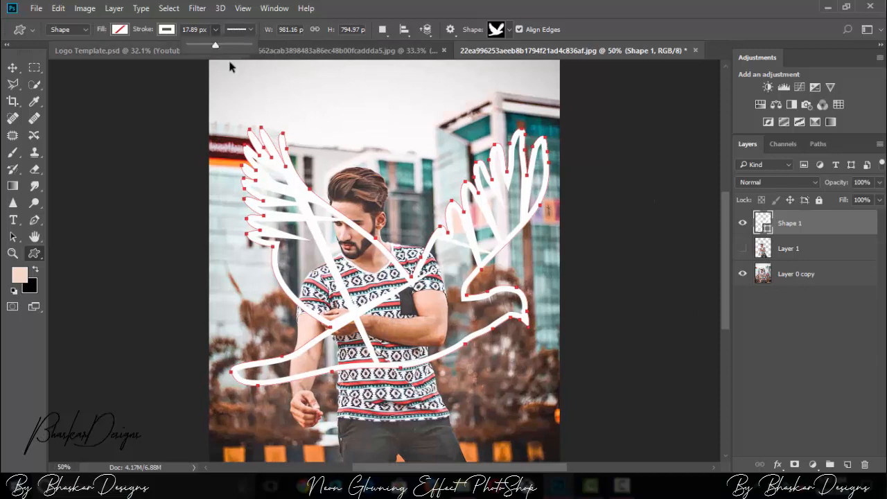
left_click_drag(226, 46, 214, 48)
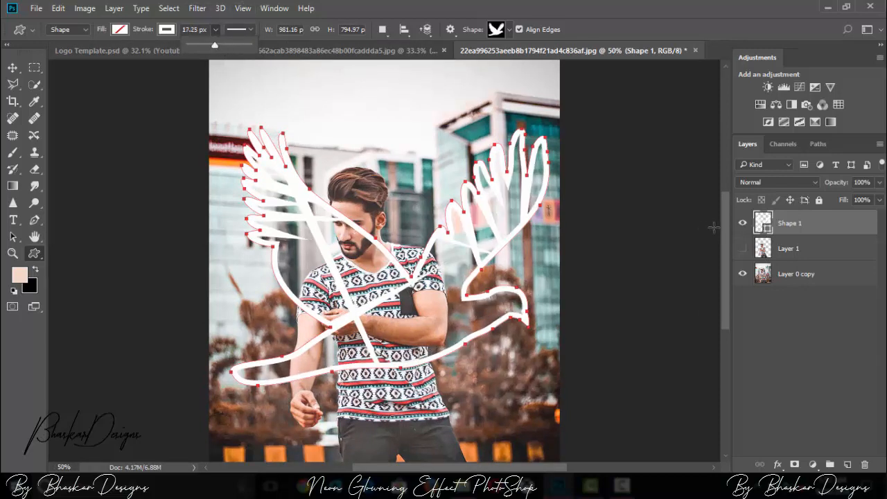
Step: Convert the Shape 1 layer to a smart object and apply the Maximum filter with a 1-pixel radius, preserving squareness
right_click(788, 227)
left_click(793, 231)
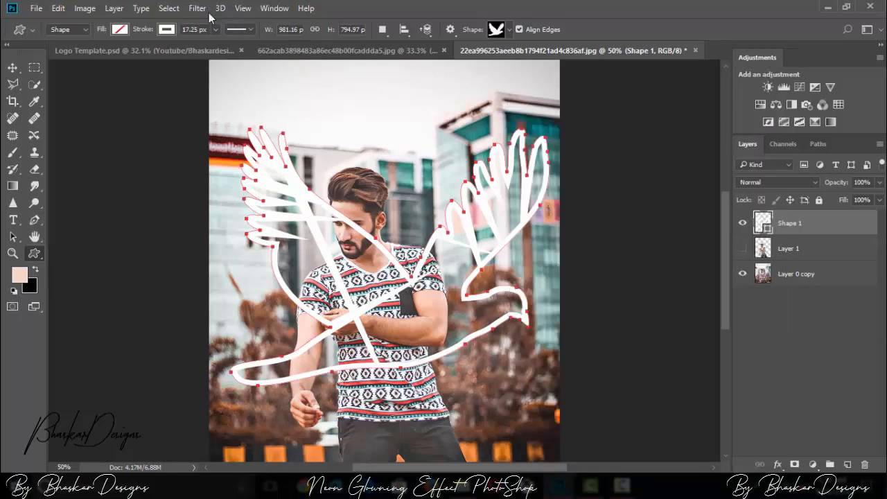
left_click(201, 9)
mouse_move(305, 263)
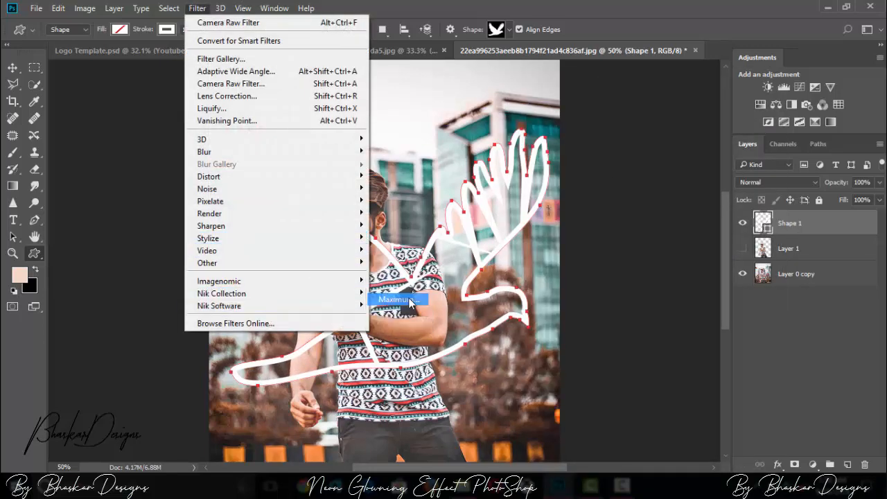
left_click(409, 299)
left_click(428, 187)
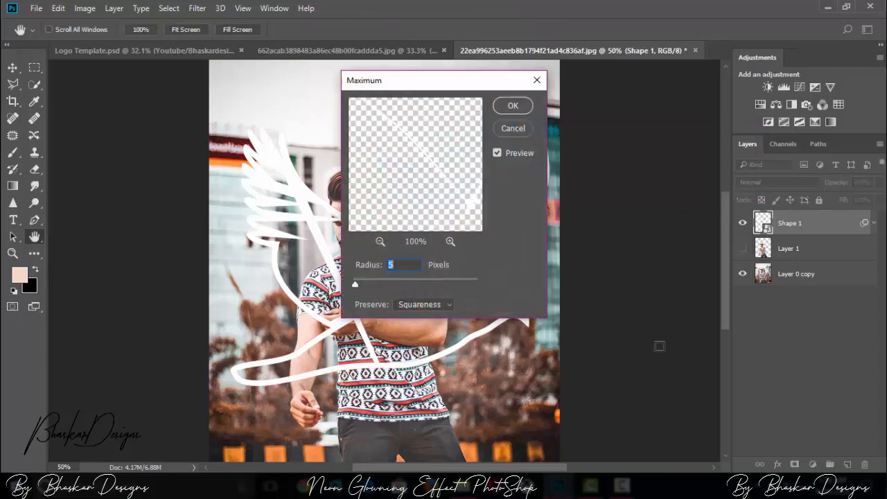
left_click_drag(355, 284, 350, 280)
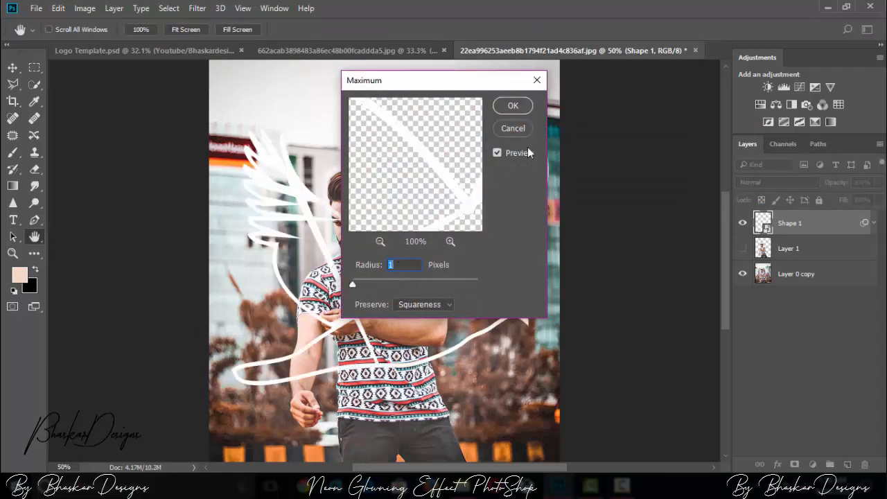
left_click(514, 107)
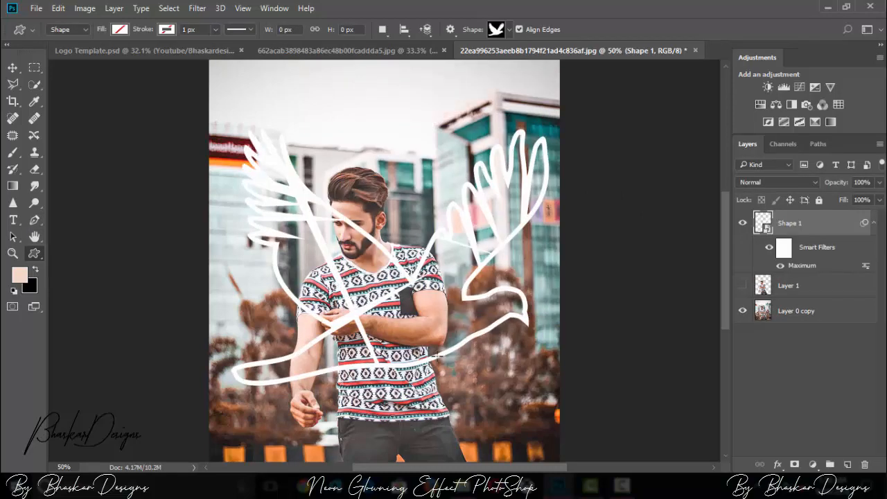
Step: Compare the bird outline with and without the Maximum smart filter
left_click(743, 224)
left_click(743, 224)
left_click(769, 247)
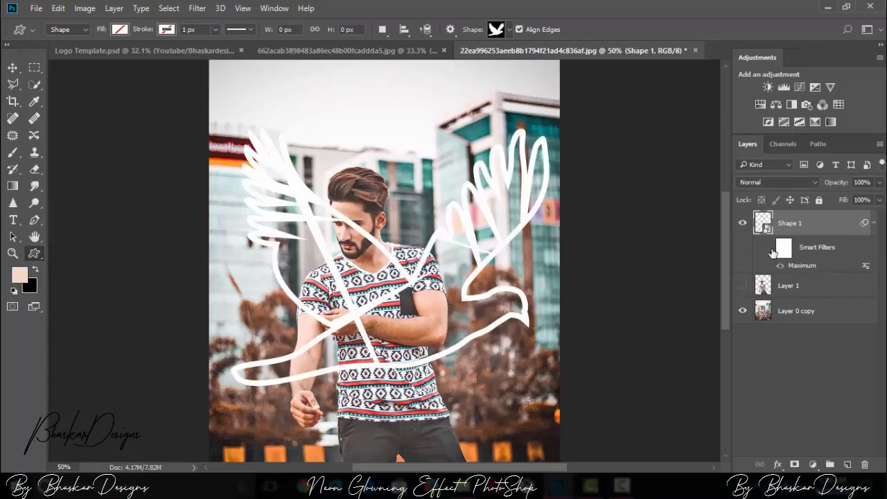
left_click(769, 247)
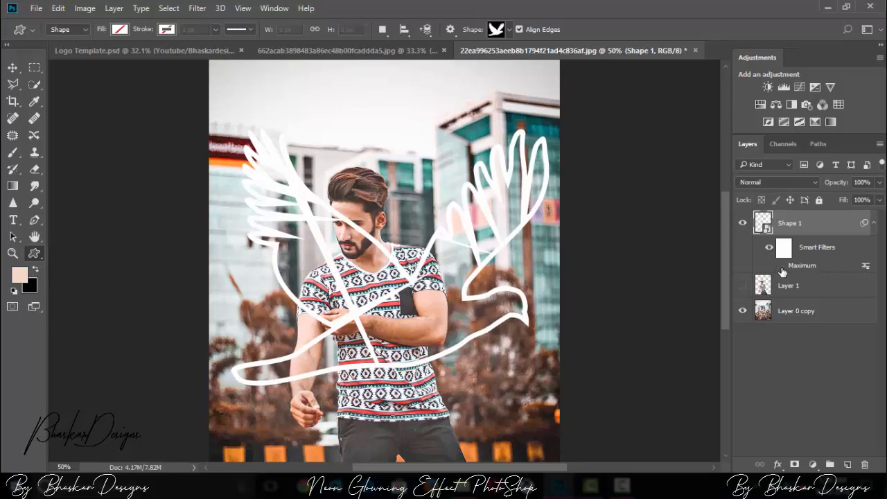
left_click(781, 267)
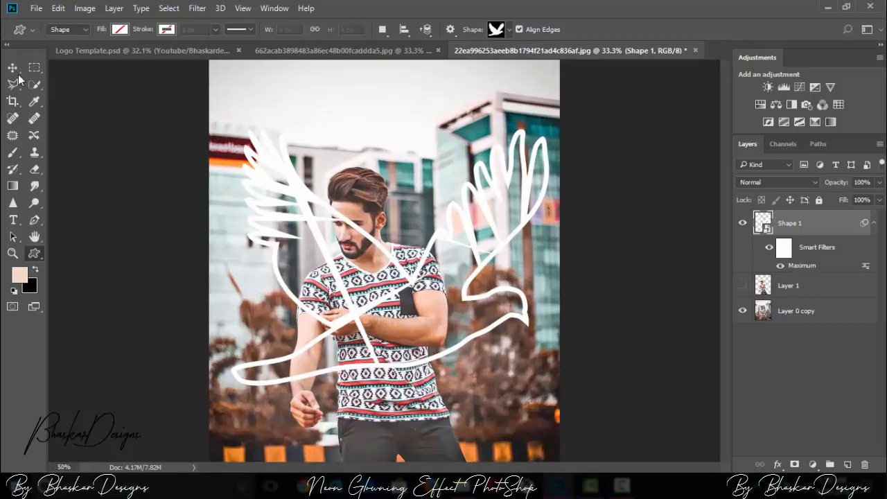
Step: Place the Shape 1 layer beneath Layer 1 and show Layer 1, checking how the man overlaps the bird
key("v")
left_click_drag(834, 240, 840, 301)
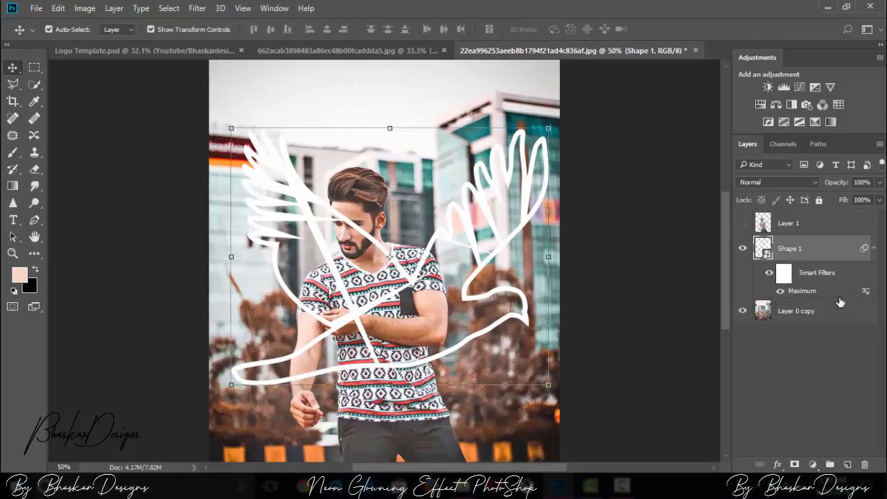
left_click(743, 224)
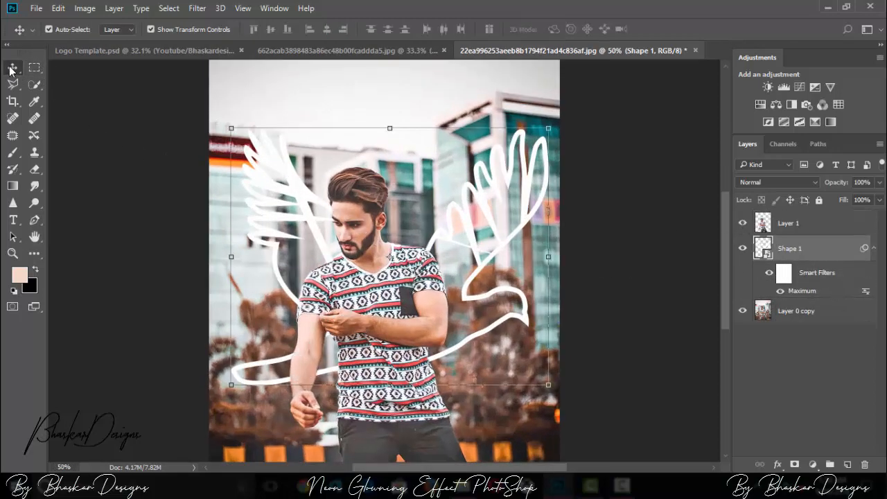
key("ctrl+minus")
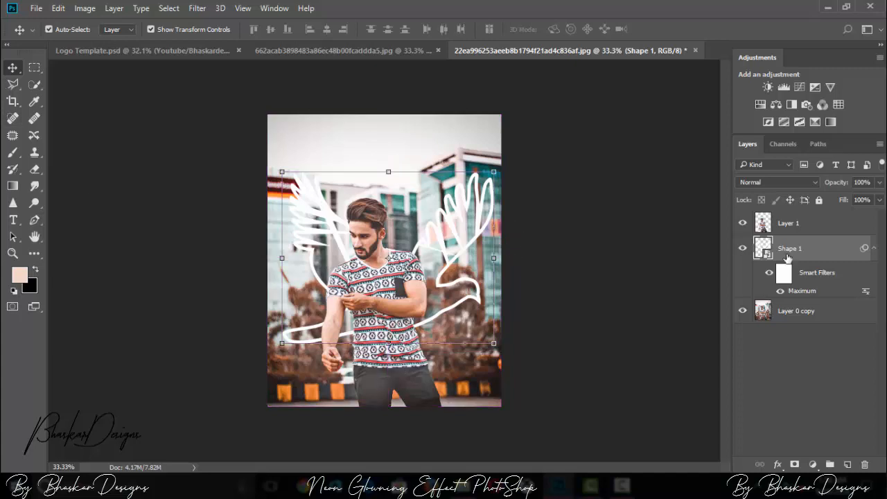
left_click(762, 225)
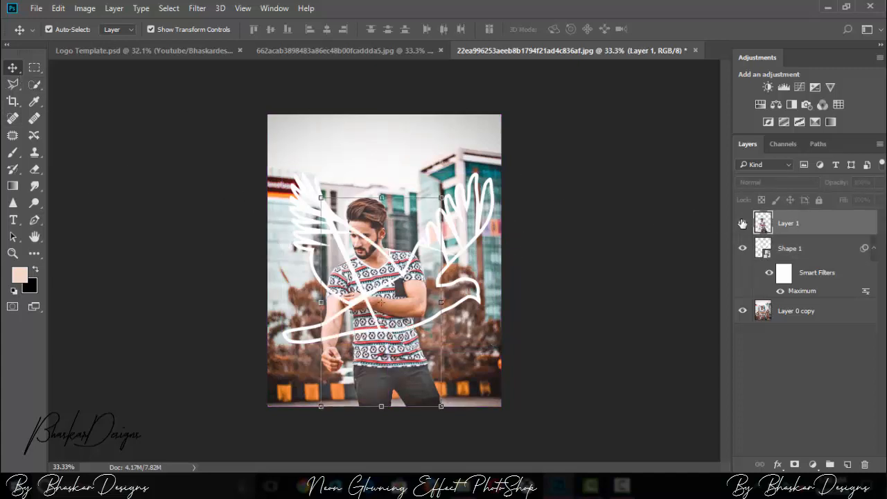
left_click(743, 224)
Step: Start transforming the Shape 1 bird outline and rotate it to -13.24 degrees
left_click(831, 251)
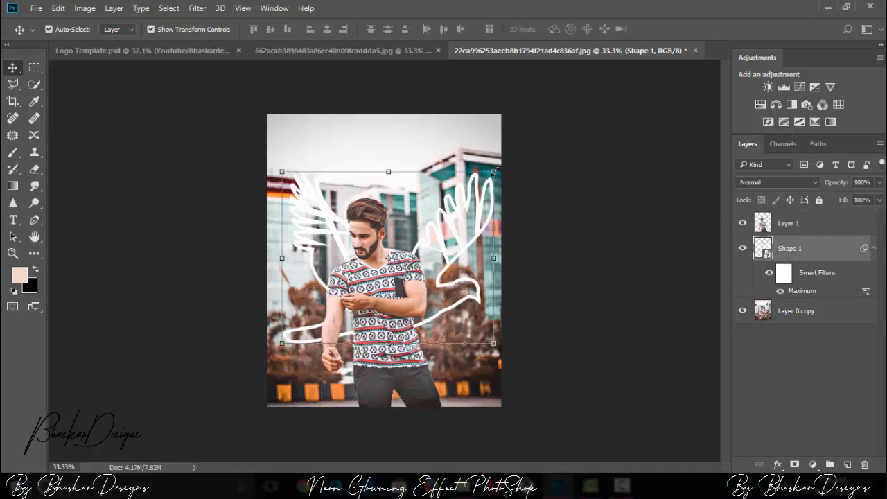
left_click(495, 171)
left_click(466, 196)
key("ctrl+plus")
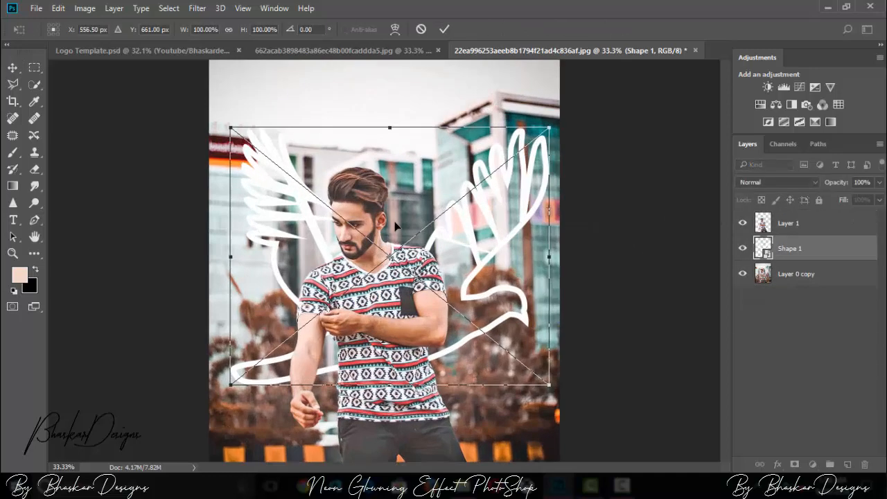
key("ctrl+plus")
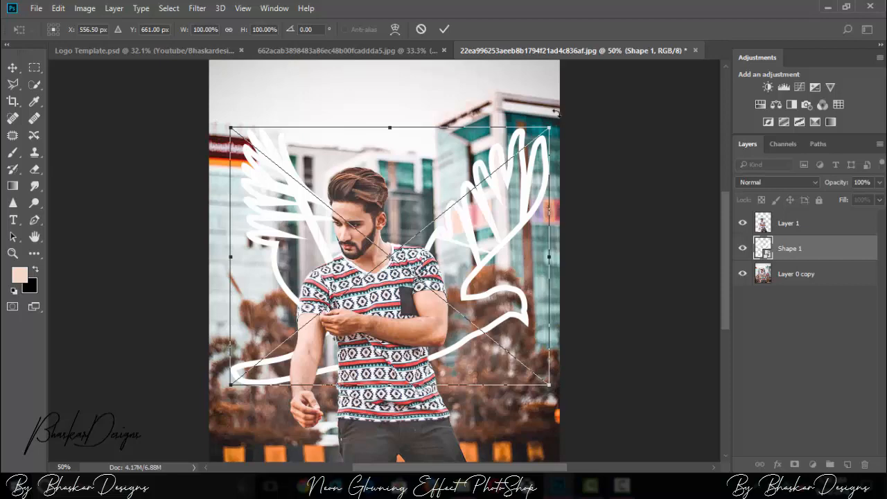
left_click_drag(557, 112, 519, 87)
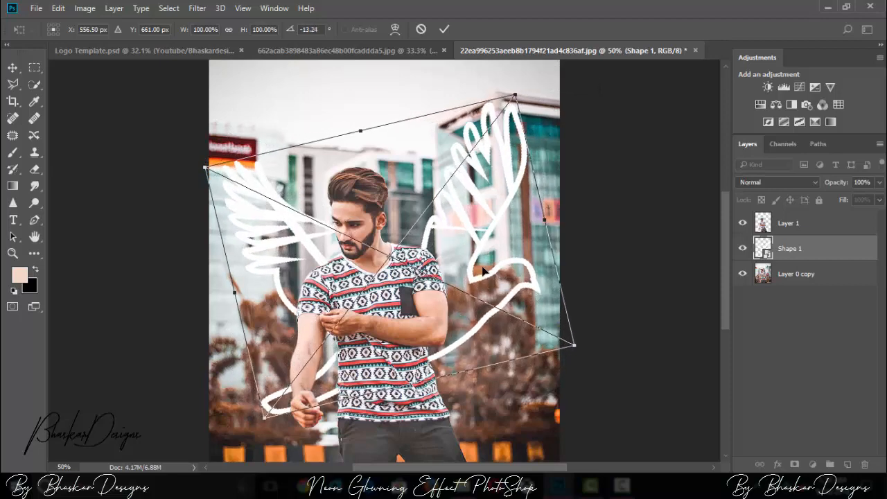
Step: Scale the bird outline up to 108.93% width and 104.14% height
key("ctrl+minus")
left_click_drag(513, 318, 534, 319)
key("ctrl+minus")
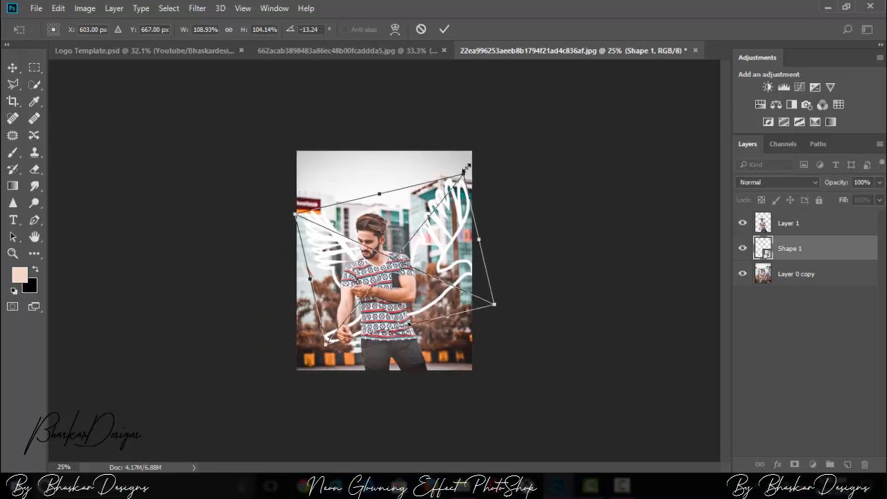
Step: Rotate the bird outline to 17.39 degrees and flip it vertically
left_click_drag(477, 167, 478, 278)
right_click(437, 274)
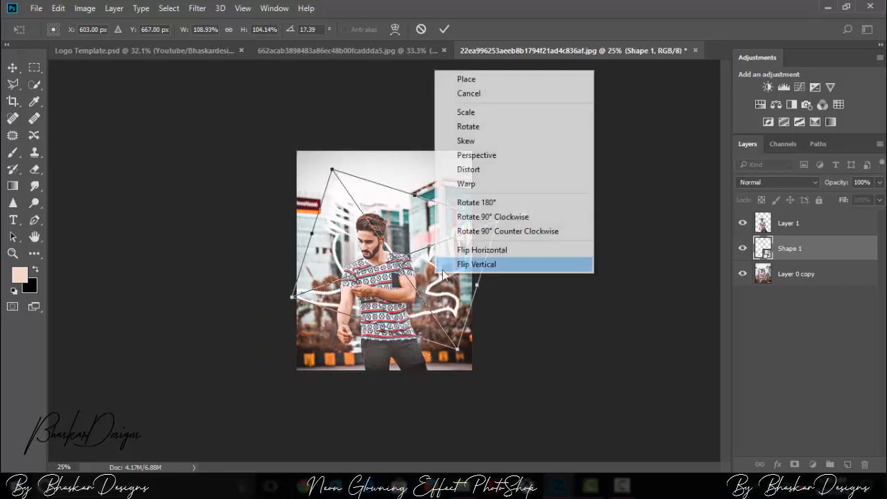
left_click(476, 264)
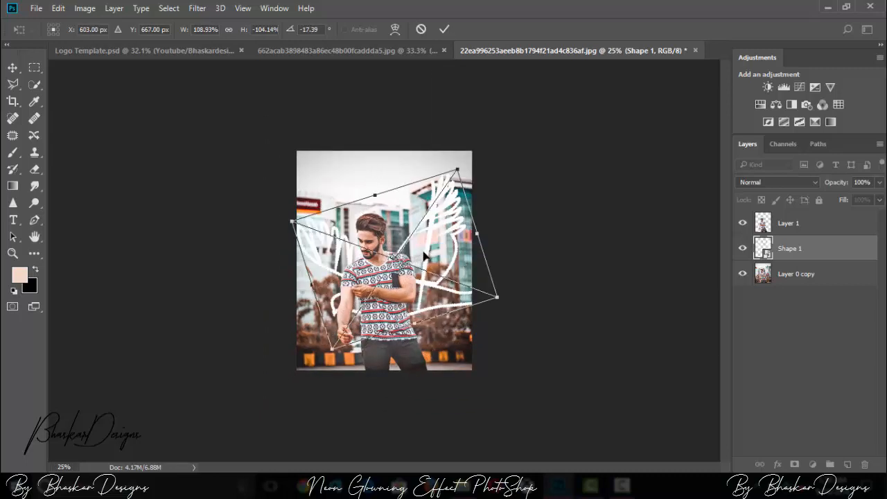
Step: Reposition the bird outline behind the man's shoulders and scale it to 100.89% width and 96.09% height
key("ctrl+plus")
left_click_drag(458, 309, 451, 300)
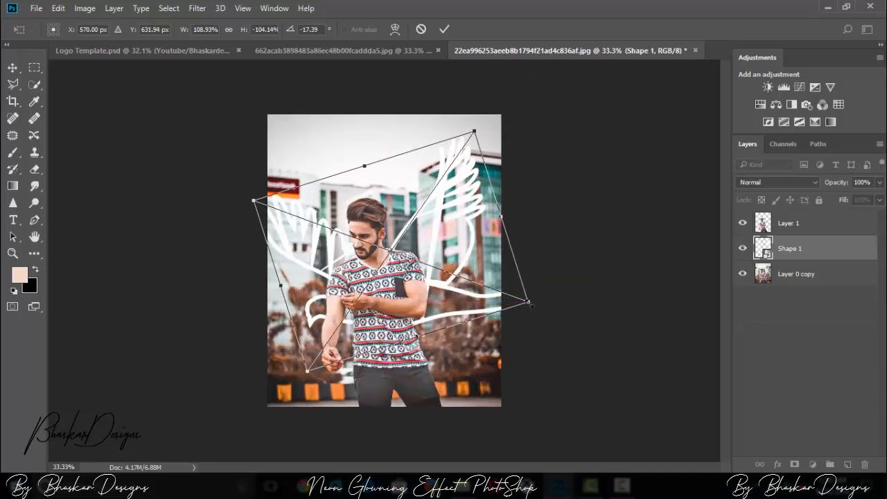
left_click_drag(532, 303, 485, 288)
left_click_drag(450, 136, 425, 122)
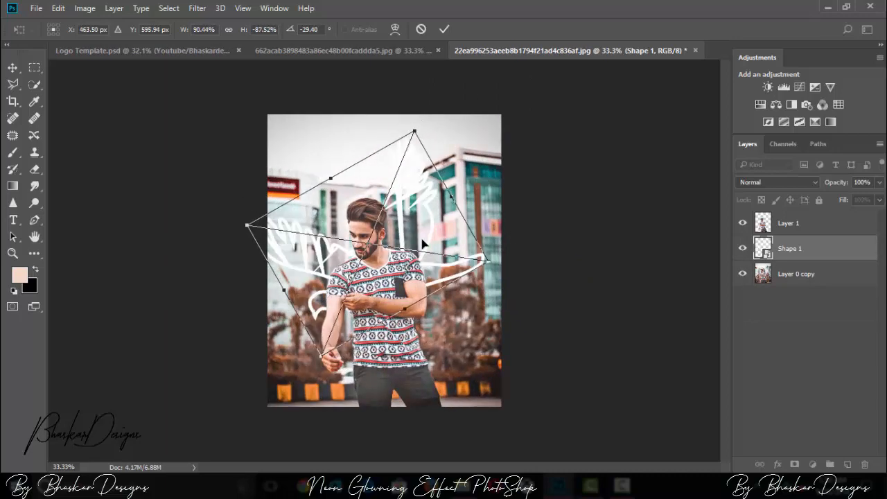
left_click_drag(413, 270, 411, 304)
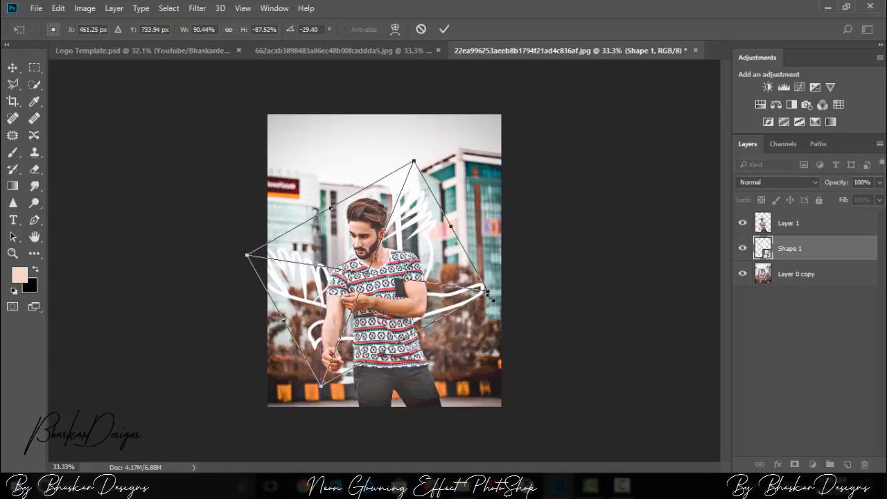
left_click_drag(487, 292, 517, 296)
key("ctrl+minus")
key("ctrl+plus")
key("ctrl+plus")
left_click_drag(446, 322, 426, 319)
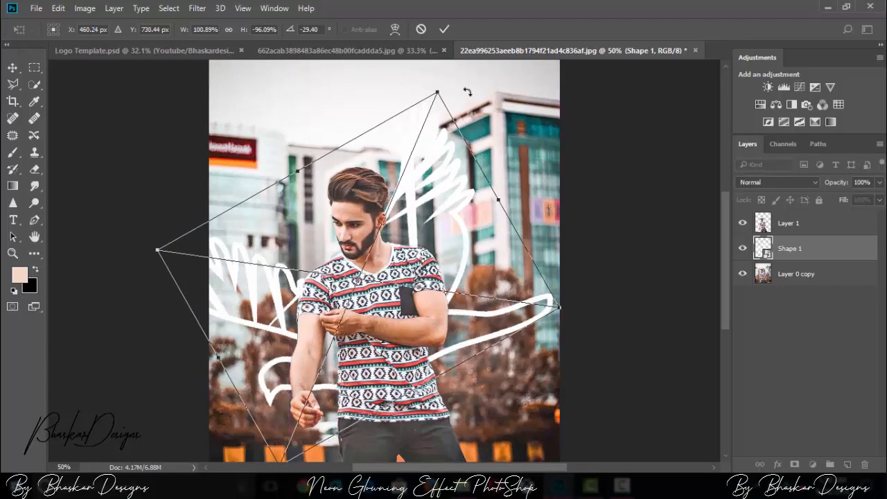
Step: Rotate the bird outline to -9.89 degrees, nudge it slightly down and to the right, and apply the transform
left_click_drag(454, 81, 489, 128)
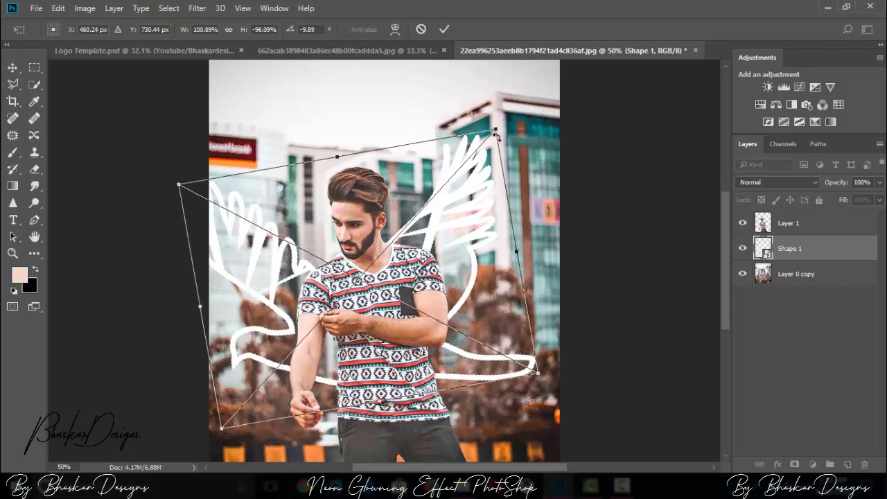
key("ctrl+minus")
left_click_drag(432, 330, 435, 337)
left_click(444, 31)
Step: Apply the Camera Raw Filter to Layer 0 copy with Highlights -44, Shadows -46, Whites -35 and Exposure 0
left_click(790, 230)
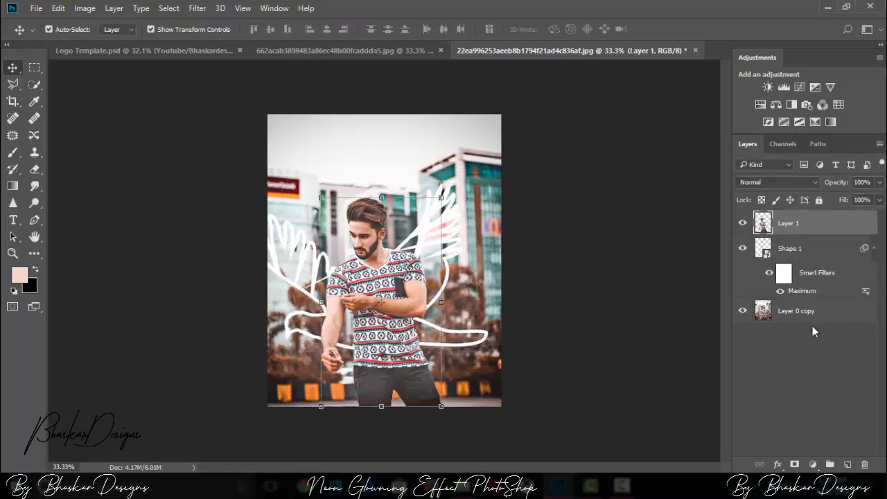
left_click(808, 311)
left_click(198, 7)
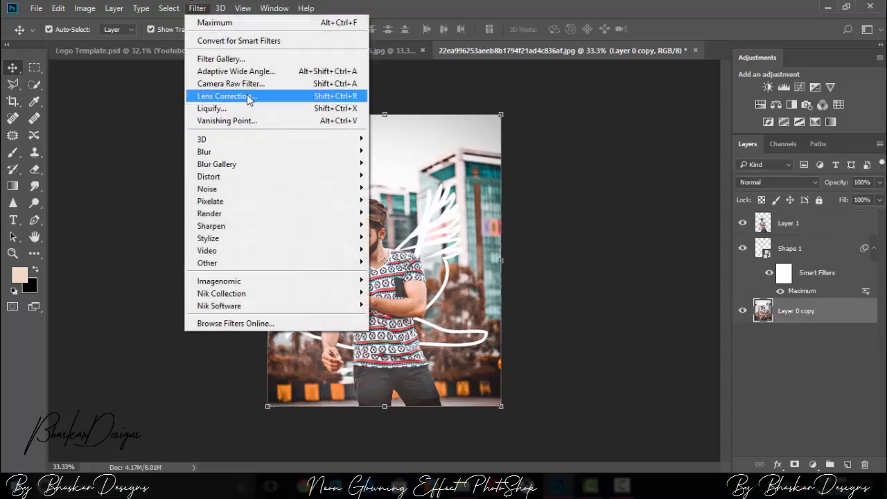
left_click(246, 84)
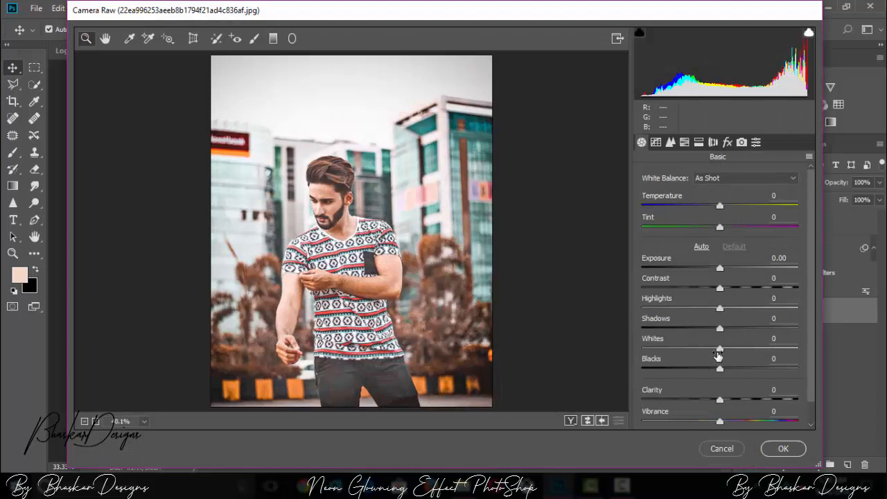
left_click_drag(719, 348, 692, 351)
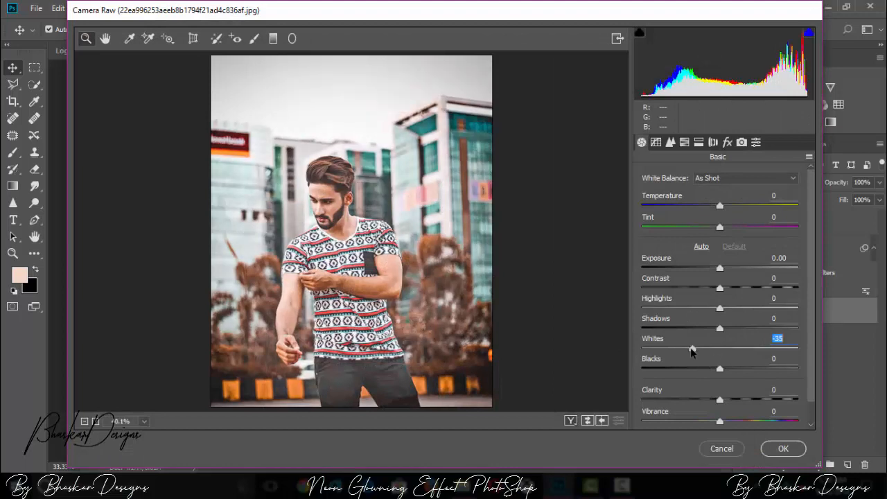
left_click_drag(720, 308, 685, 329)
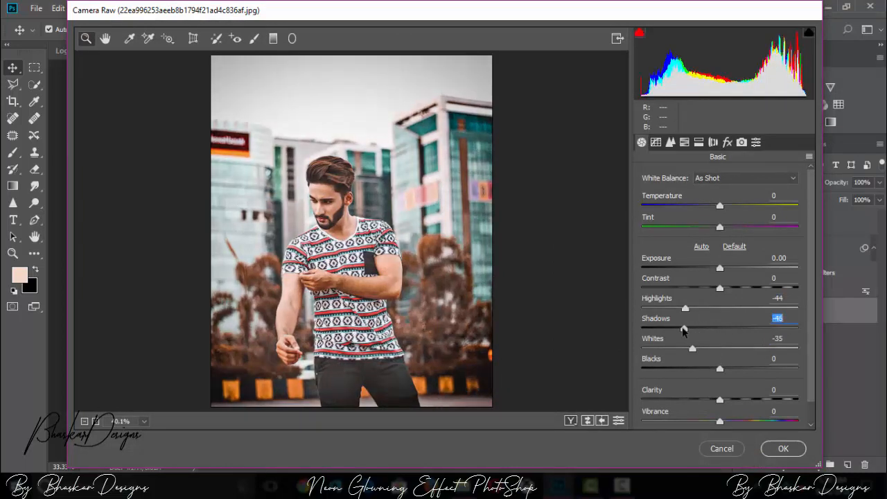
left_click_drag(719, 268, 727, 272)
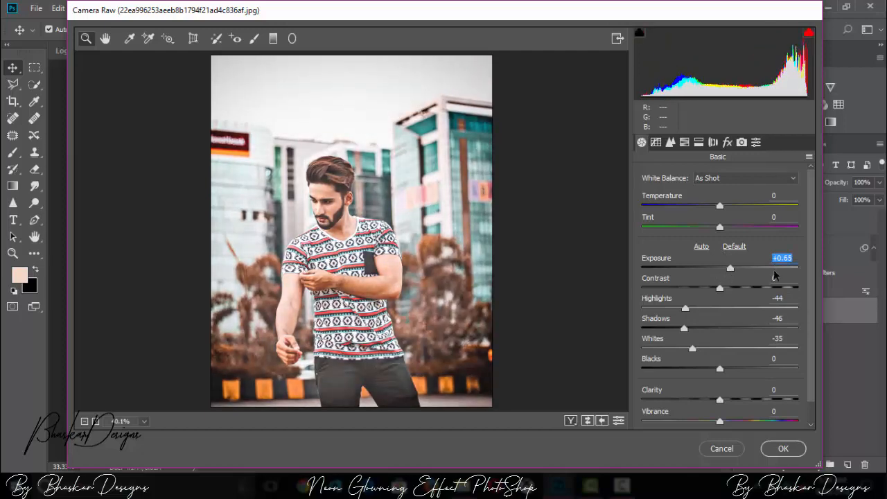
type("0")
left_click(784, 449)
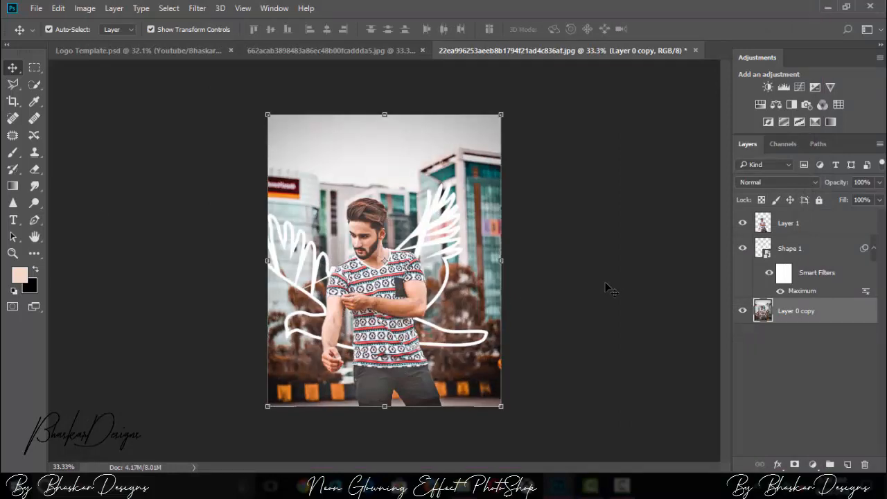
Step: Add a white Outer Glow to Shape 1 with 60% opacity, 3% spread and 100 px size
key("ctrl+plus")
key("ctrl+minus")
left_click(813, 249)
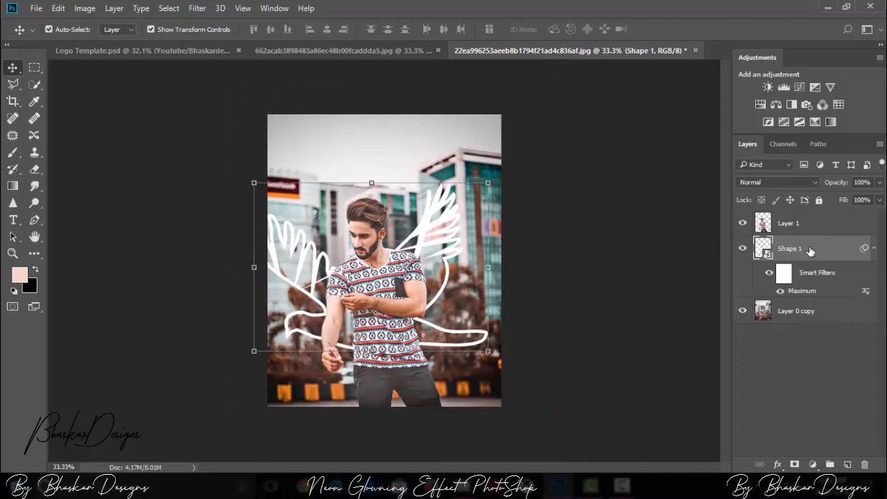
double_click(836, 258)
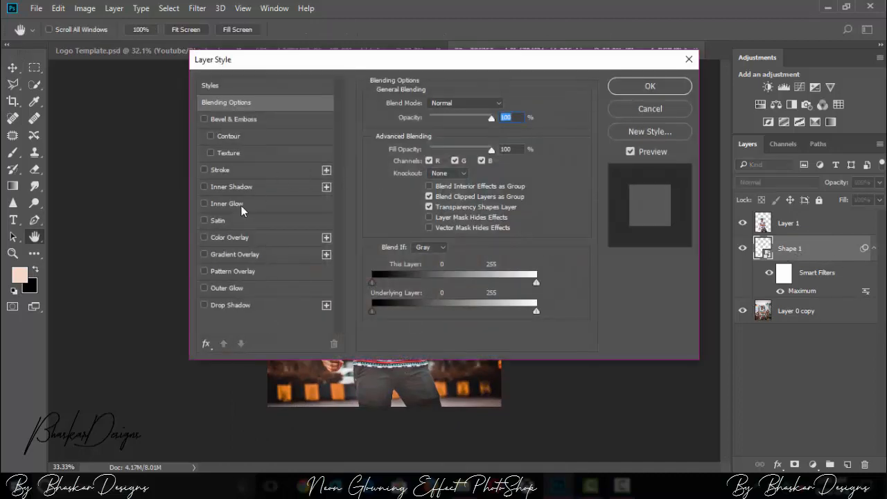
left_click(218, 287)
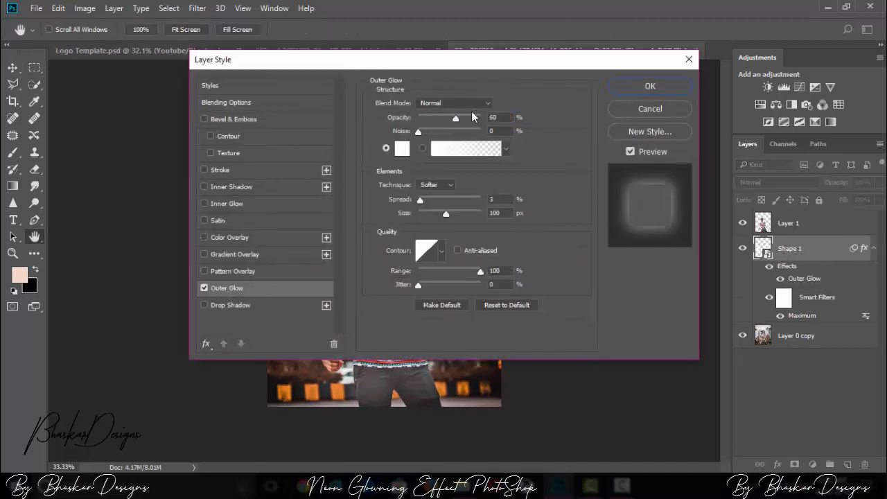
left_click(647, 87)
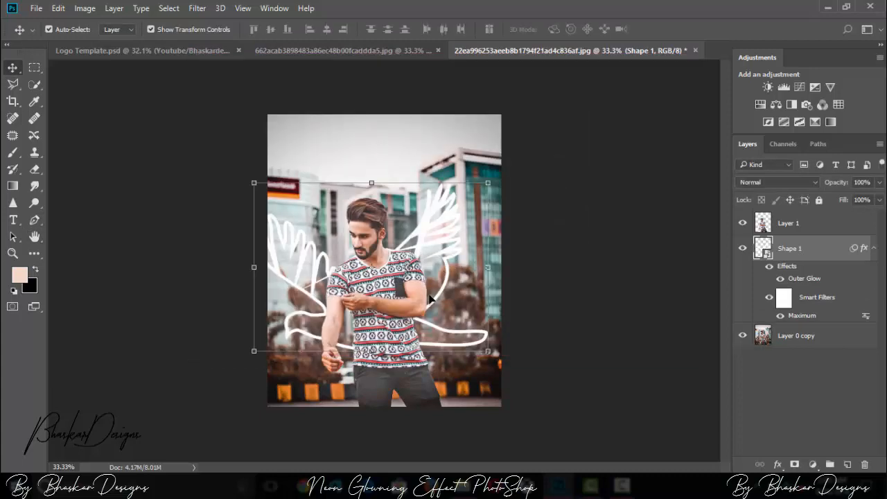
Step: Rotate the Shape 1 bird outline slightly further counter-clockwise and apply the transform
key("ctrl+plus")
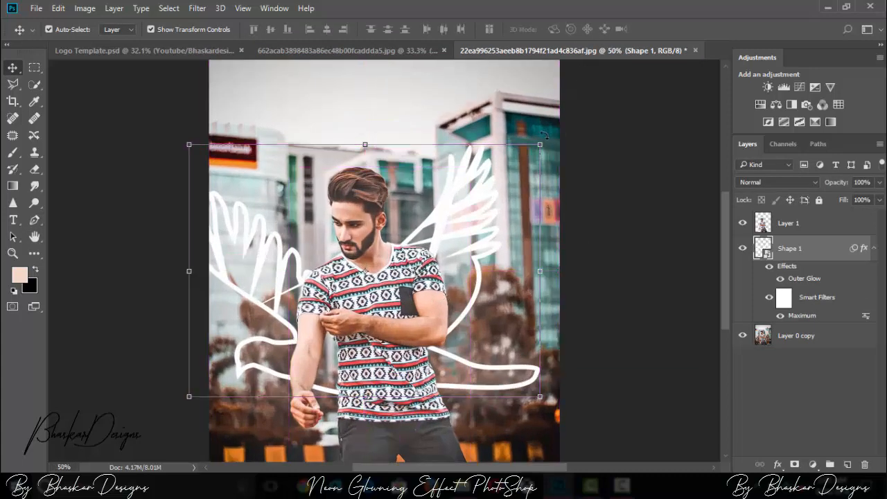
key("ctrl+t")
left_click(487, 194)
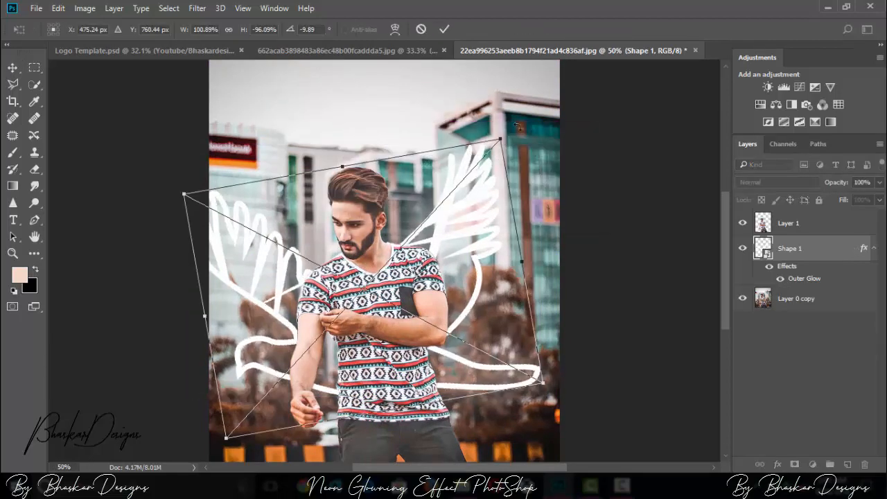
left_click_drag(515, 128, 495, 115)
left_click(445, 29)
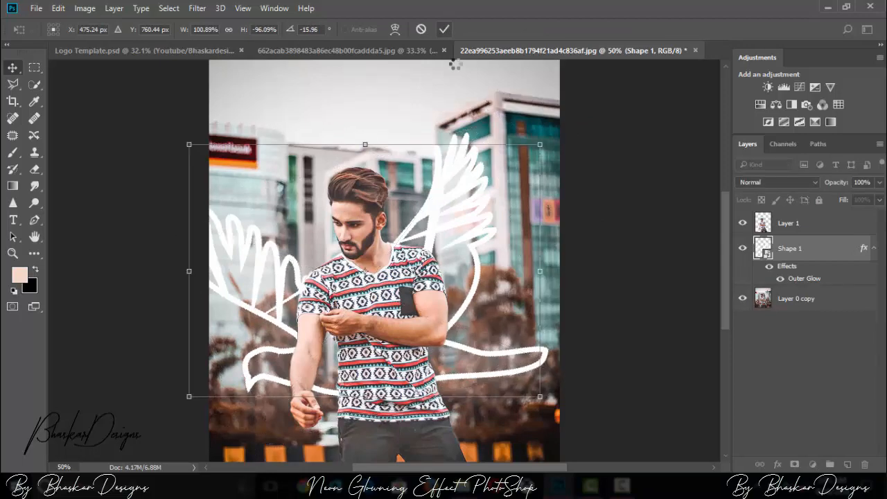
Step: Check the bird outline against the whole photo and duplicate the Shape 1 layer
left_click(15, 254)
key("ctrl+minus")
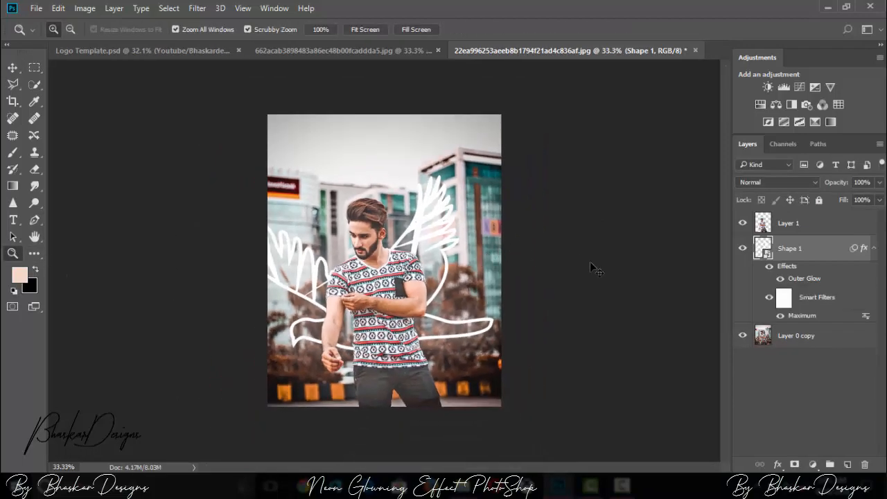
key("ctrl+plus")
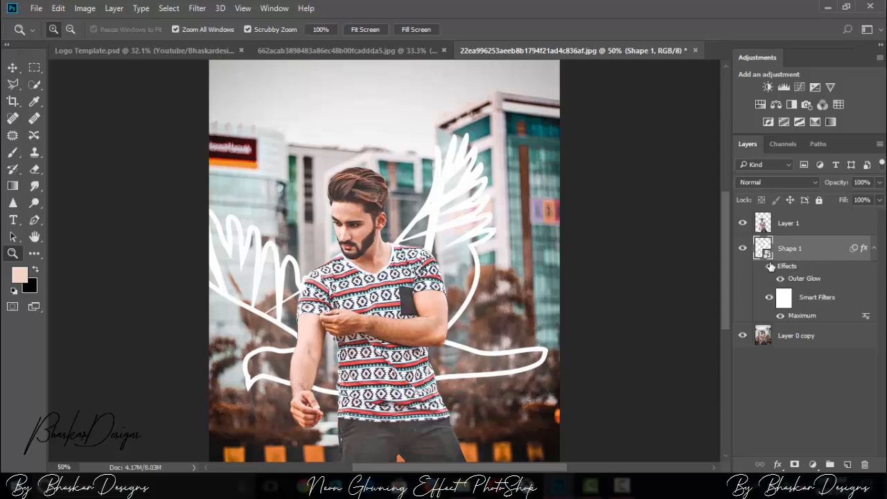
key("ctrl+j")
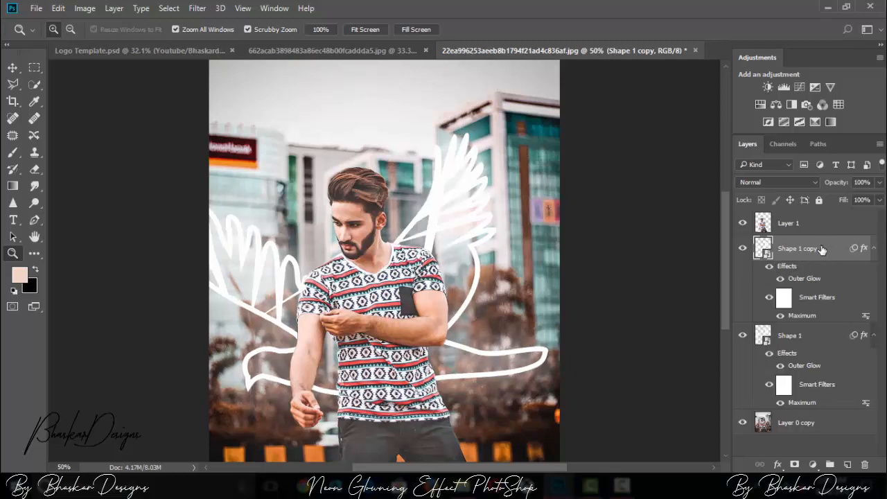
Step: Set the Outer Glow of Shape 1 copy to 100% opacity and 60 px size
double_click(799, 248)
left_click(830, 255)
double_click(830, 254)
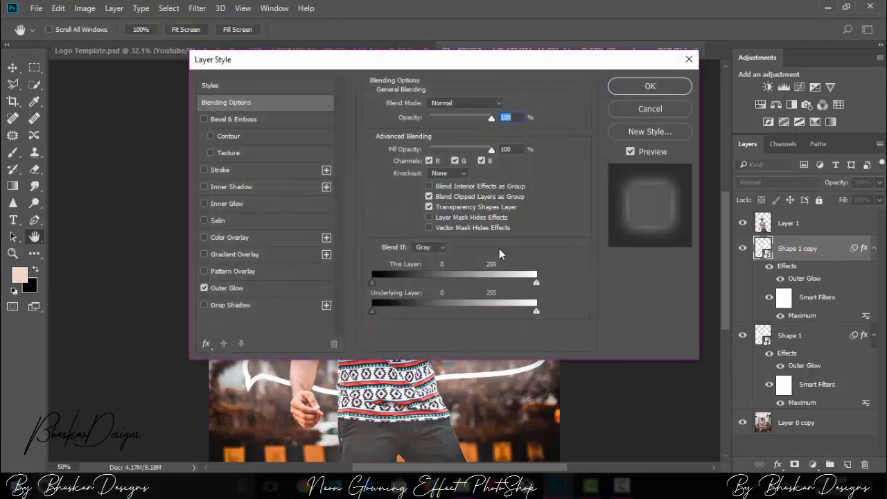
left_click(238, 288)
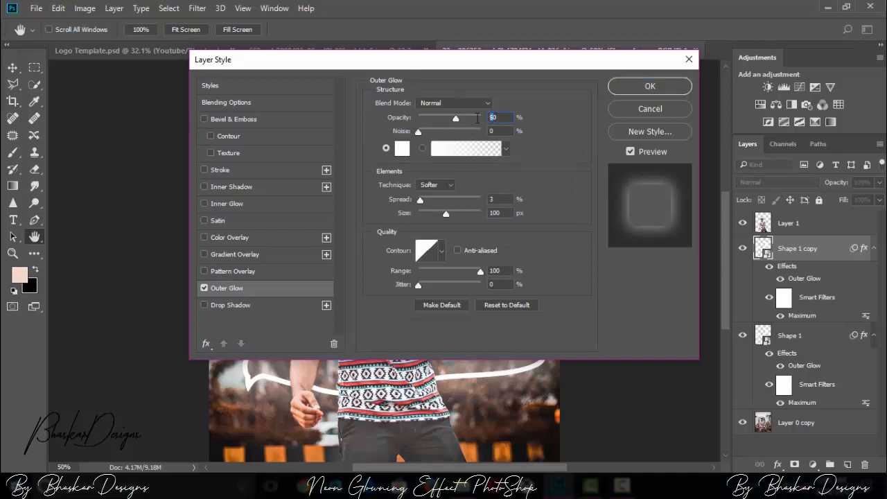
type("100")
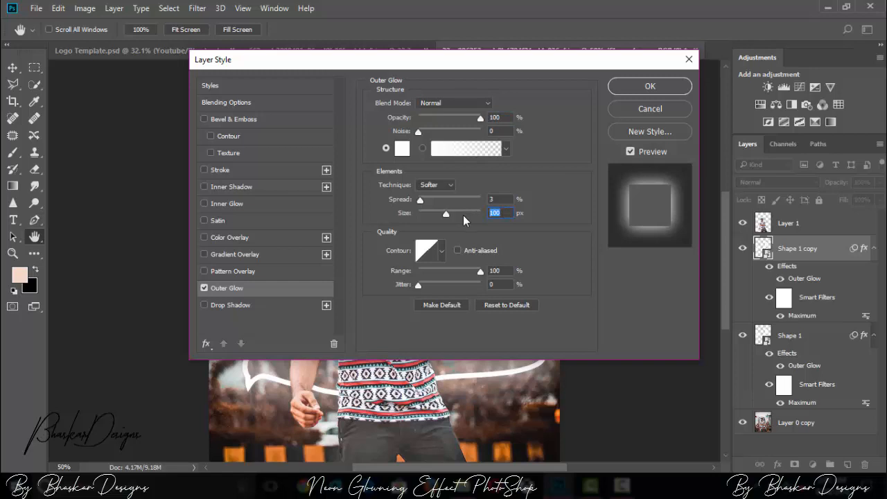
type("60")
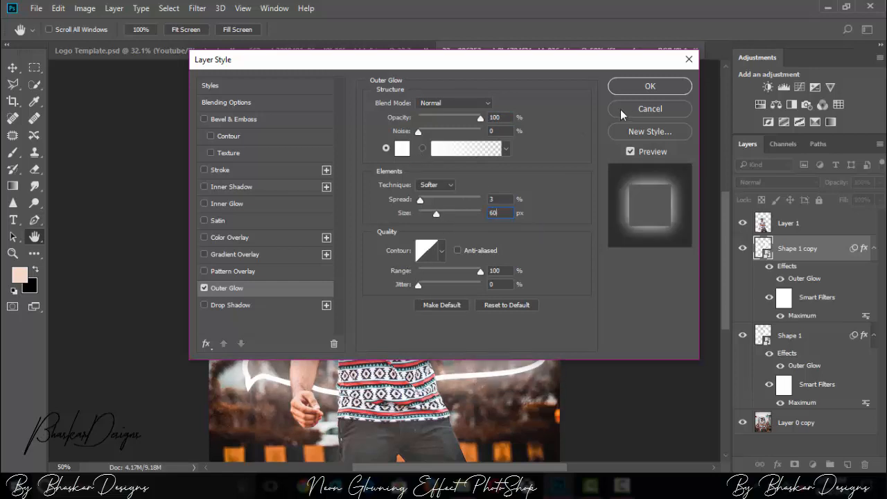
left_click(636, 89)
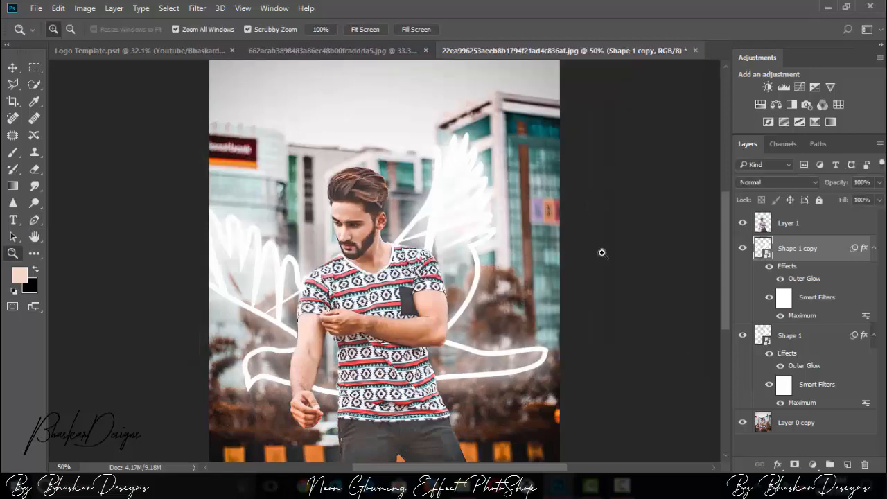
Step: Duplicate the Layer 0 copy background layer
left_click(797, 423)
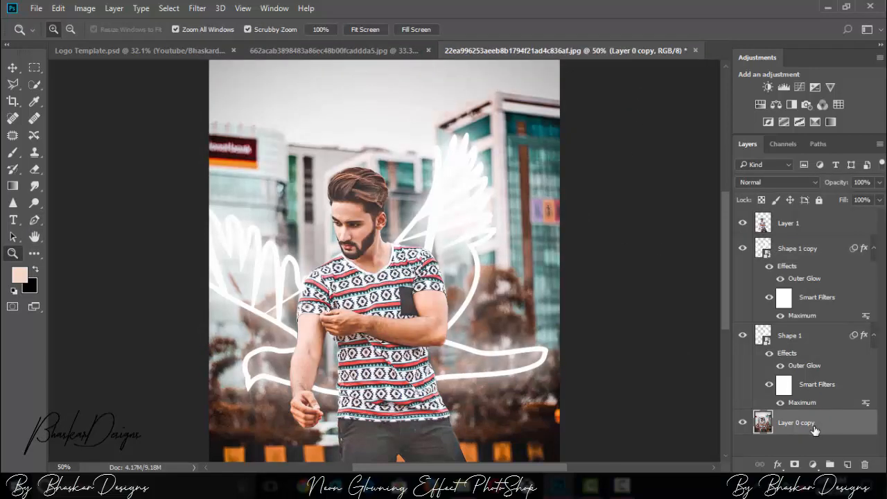
left_click(197, 9)
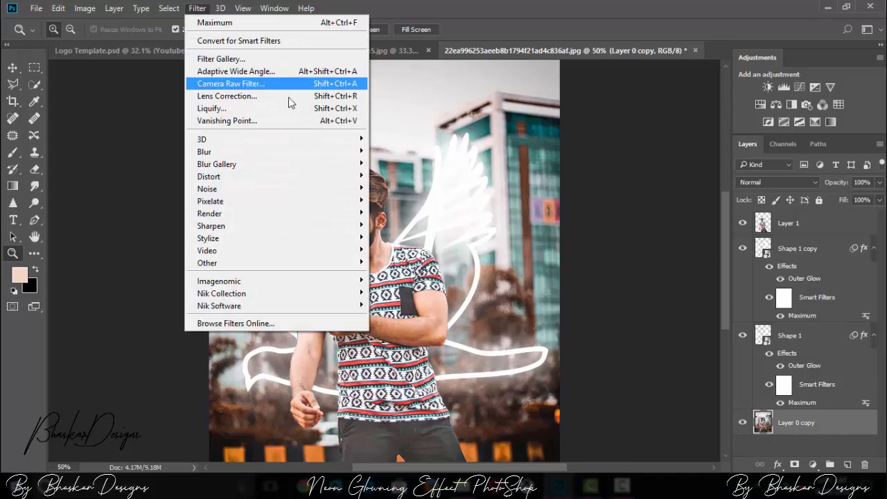
left_click(800, 421)
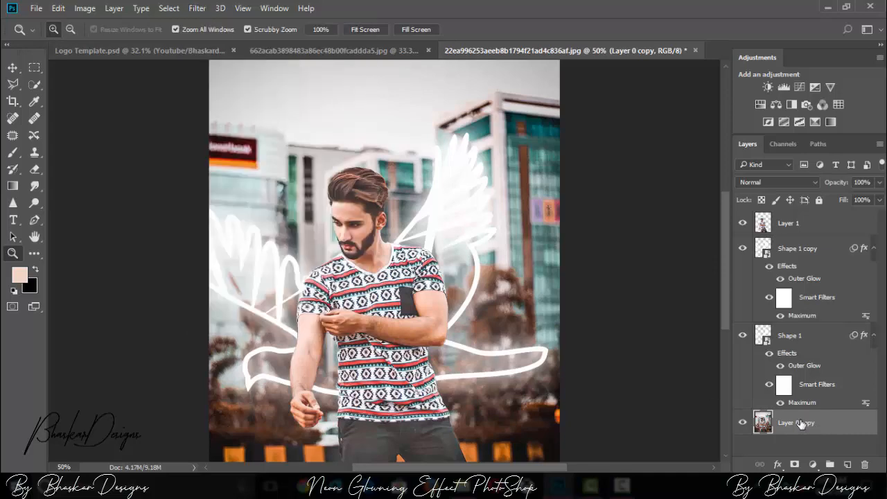
key("ctrl+j")
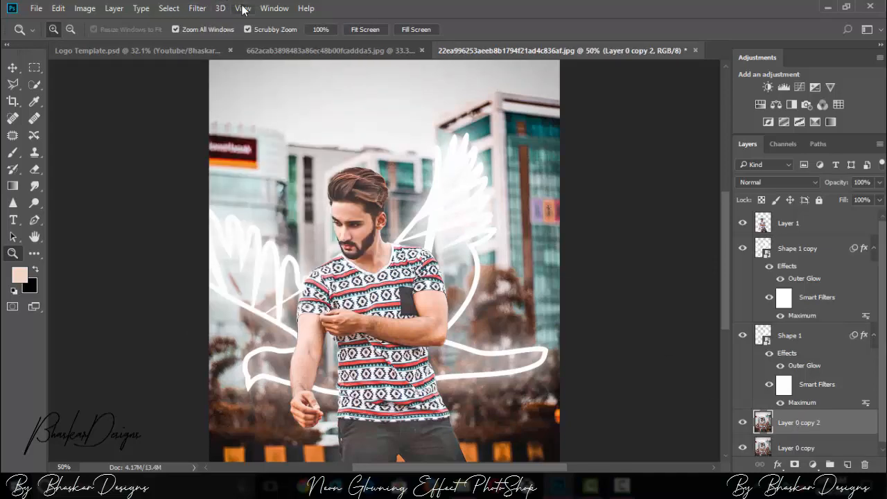
Step: Darken Layer 0 copy 2 with the Camera Raw Filter, using Contrast +35, Exposure -1.30 and slightly reduced Whites
left_click(197, 8)
left_click(278, 83)
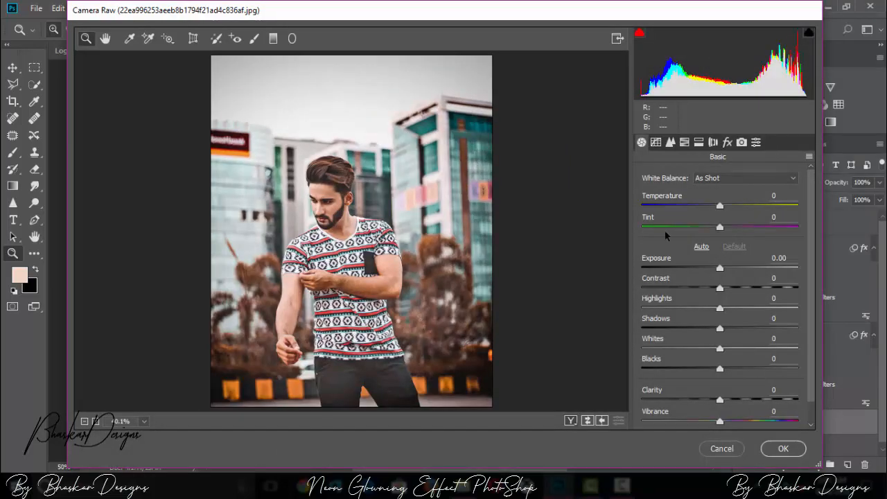
left_click(747, 288)
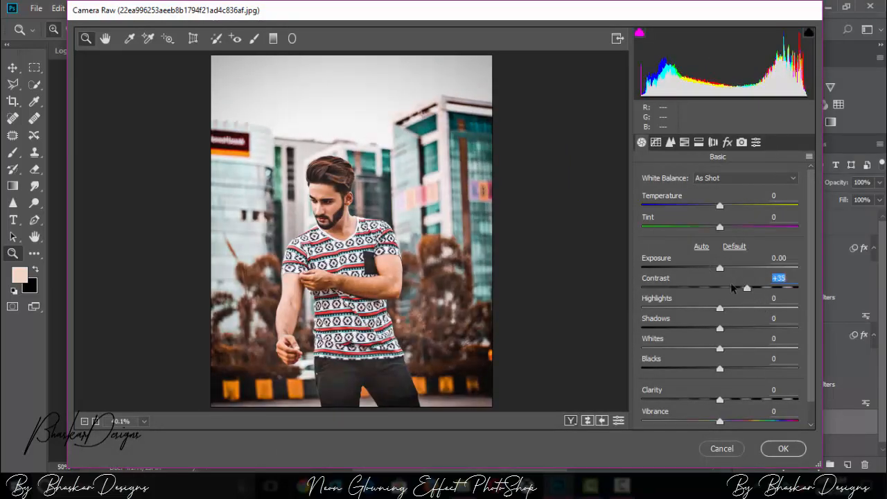
left_click_drag(718, 273, 699, 274)
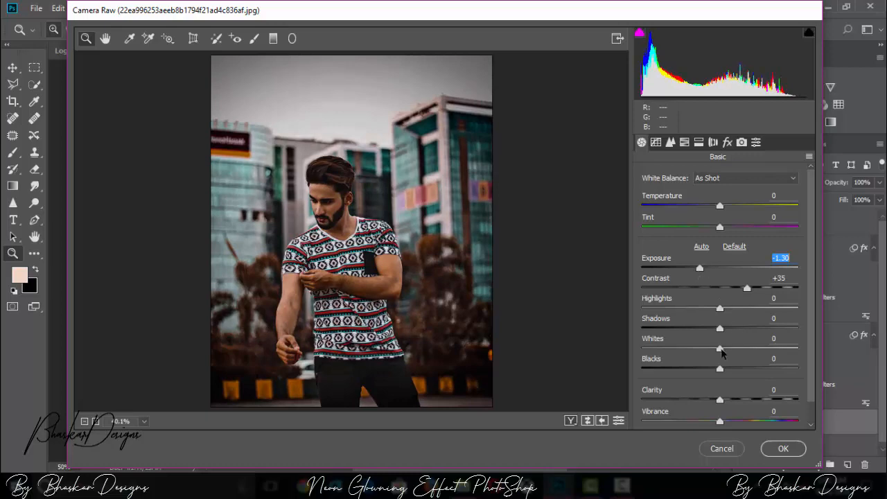
left_click_drag(720, 350, 707, 348)
left_click(784, 448)
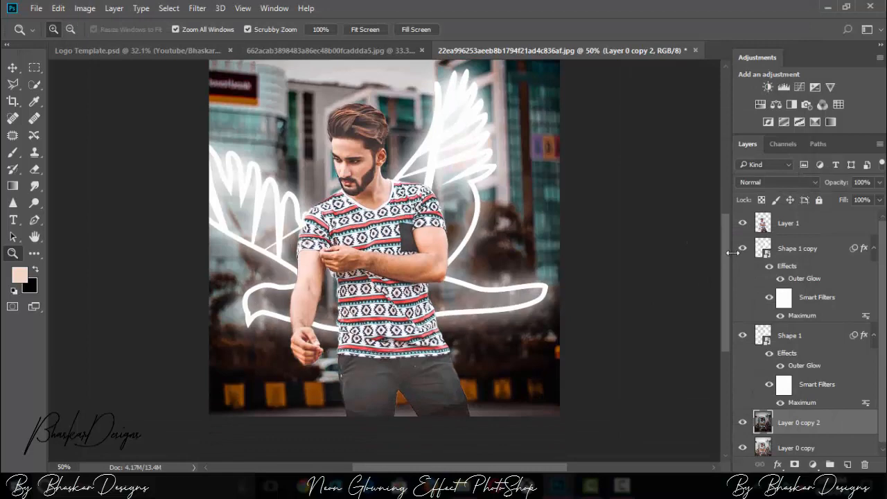
Step: Reduce the opacity of the darkened Layer 0 copy 2 to 60%
key("ctrl+minus")
key("ctrl+plus")
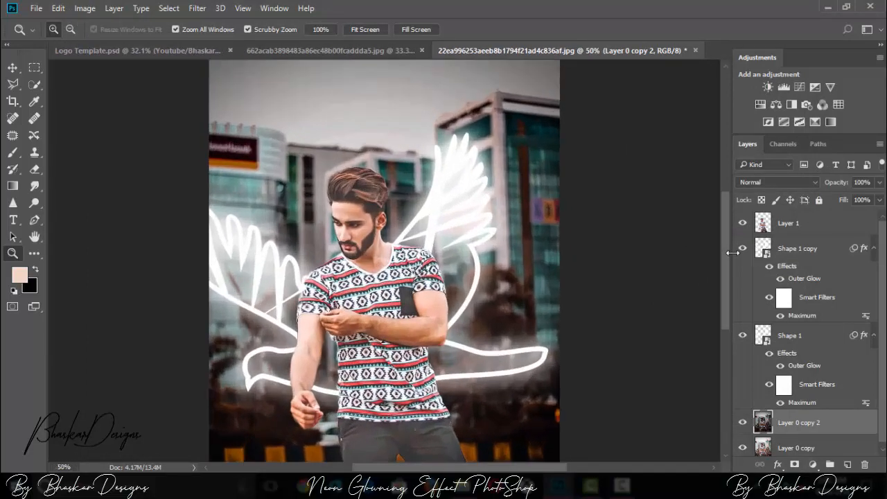
left_click(806, 258)
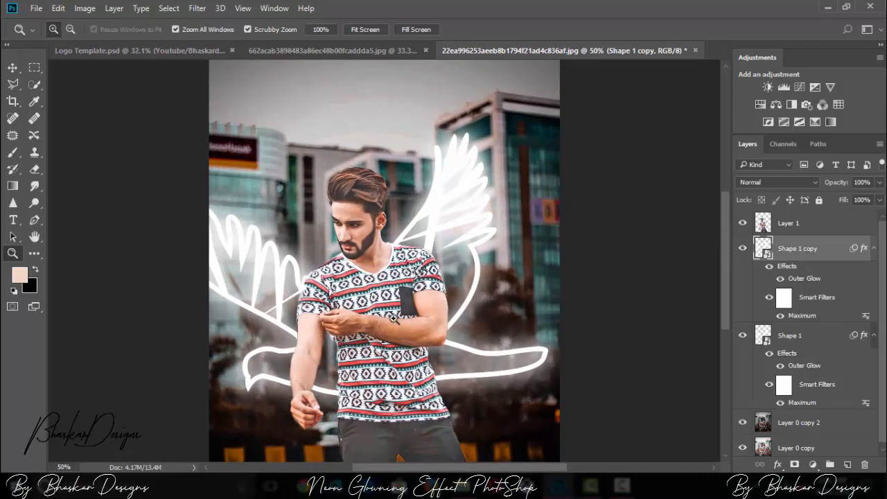
left_click(836, 429)
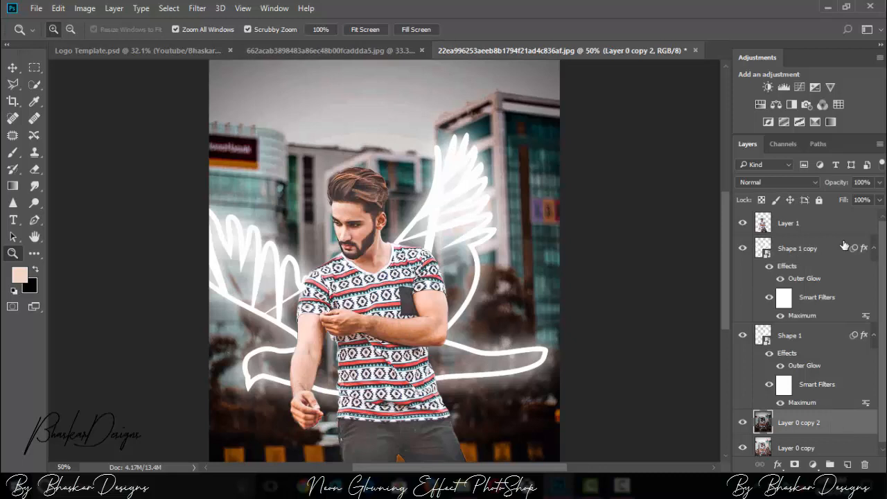
left_click(879, 183)
left_click_drag(853, 197, 850, 197)
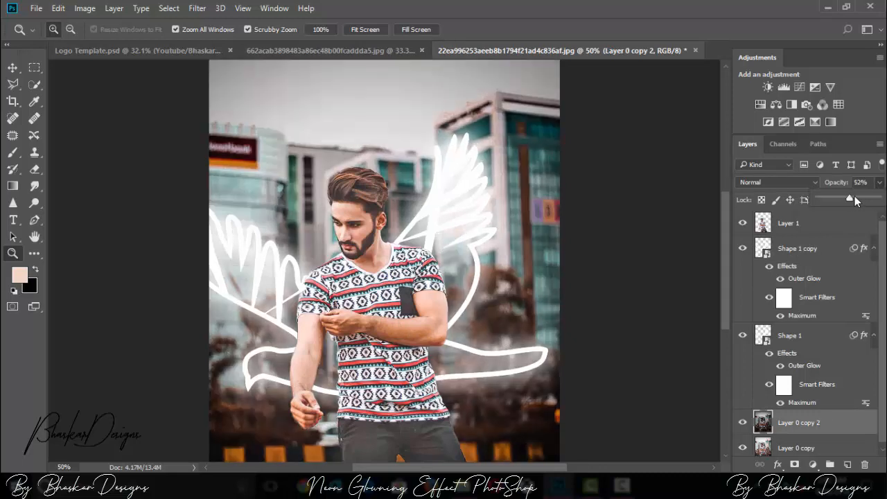
Step: Add a new layer above Layer 1 and darken the bottom edge of the photo with a linear dark-to-transparent gradient
left_click_drag(730, 219, 728, 260)
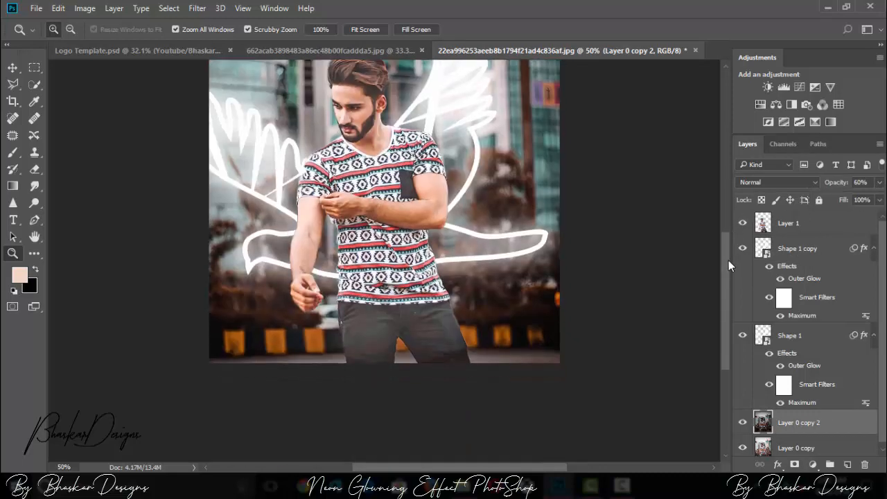
left_click(802, 229)
left_click(12, 188)
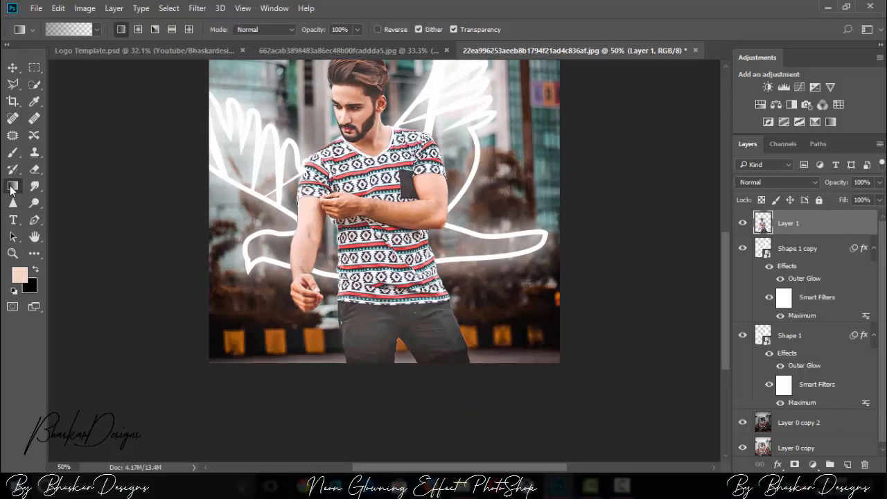
left_click(848, 464)
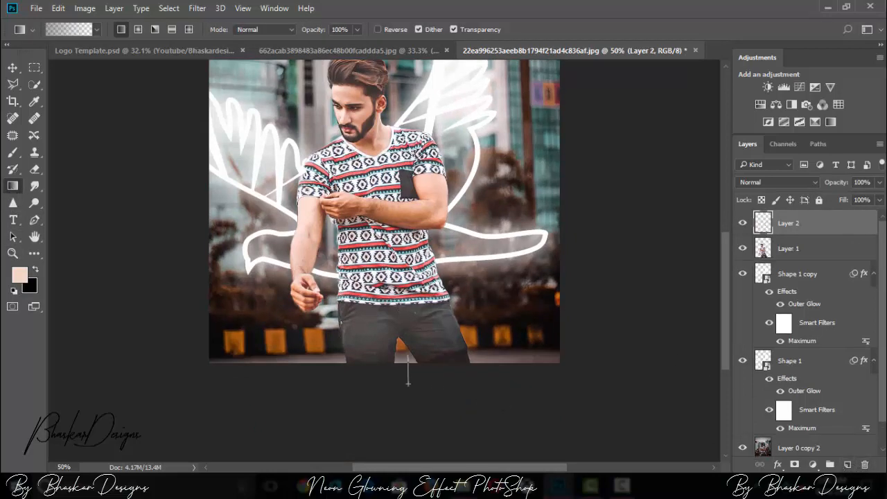
left_click_drag(408, 382, 408, 384)
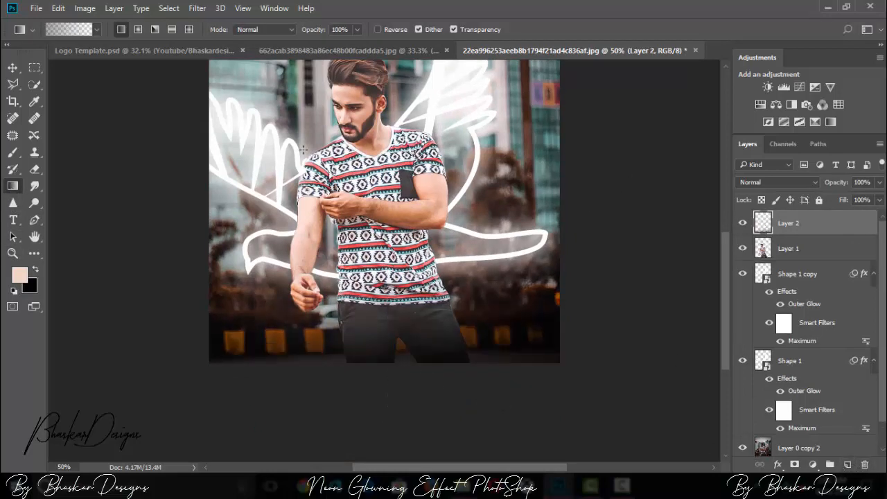
key("ctrl+minus")
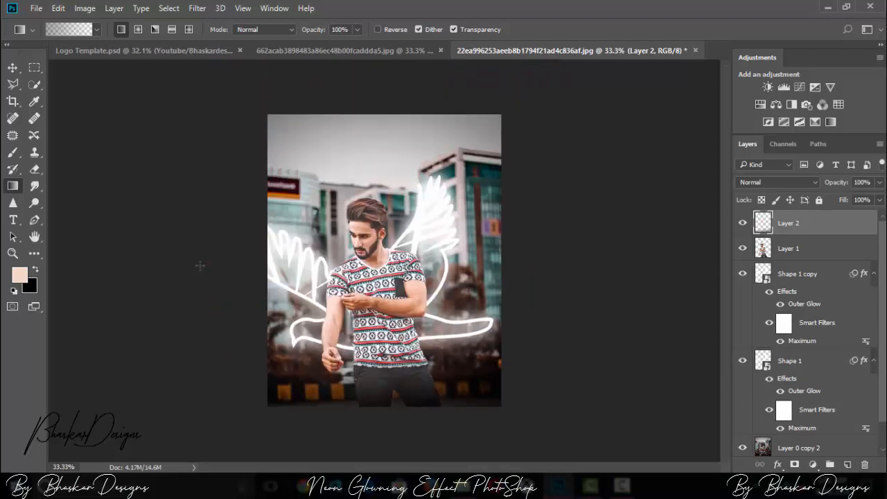
Step: Create a new layer directly above Shape 1 copy, below the man's layer, and set its blend mode to Overlay
left_click(837, 371)
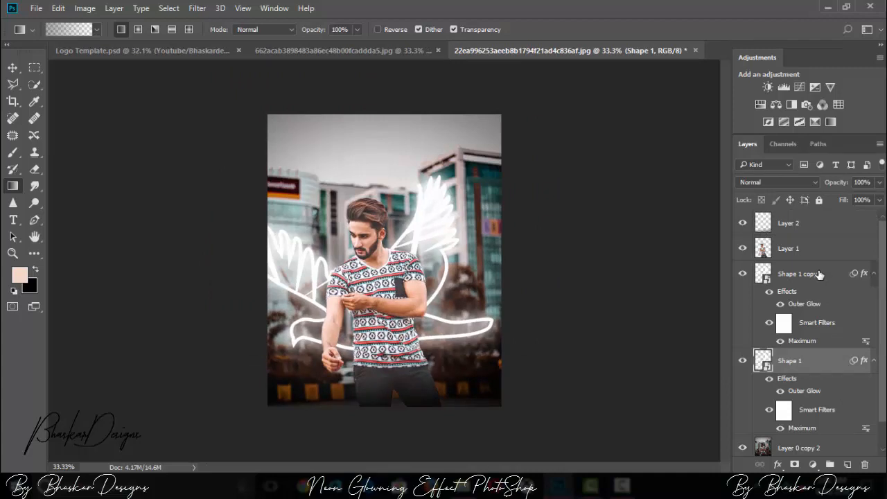
left_click(848, 465)
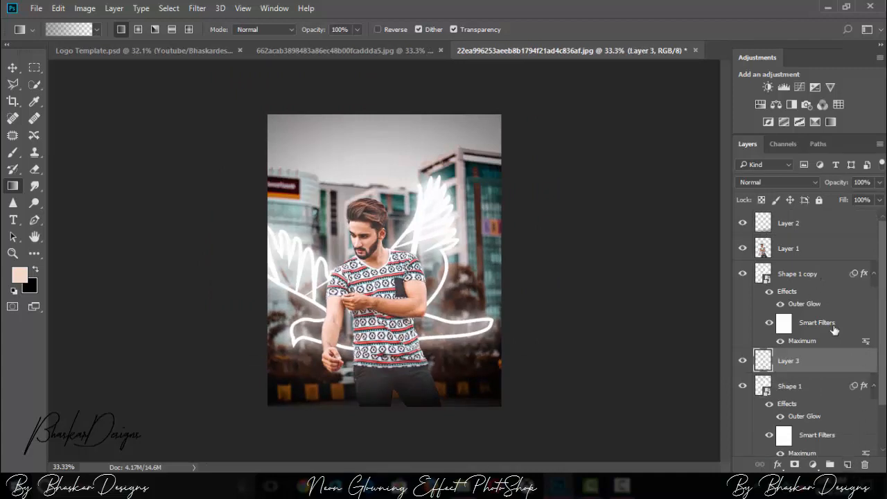
left_click_drag(793, 360, 795, 278)
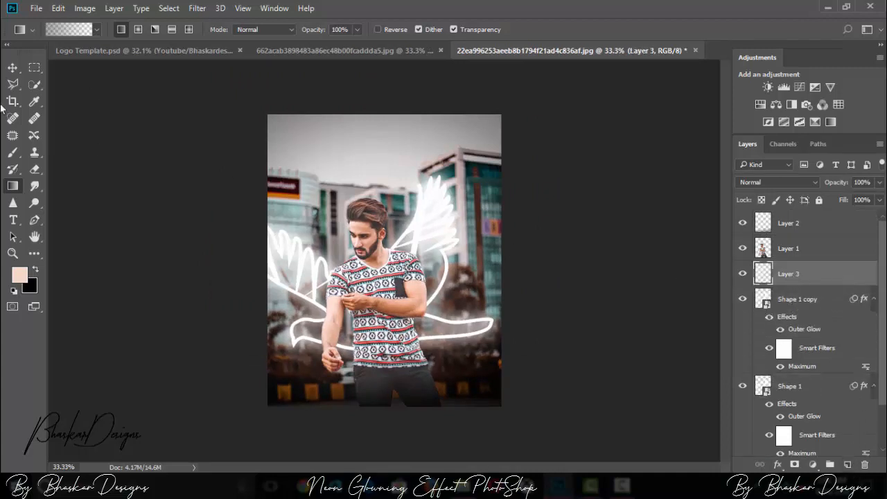
key("ctrl+plus")
left_click(773, 183)
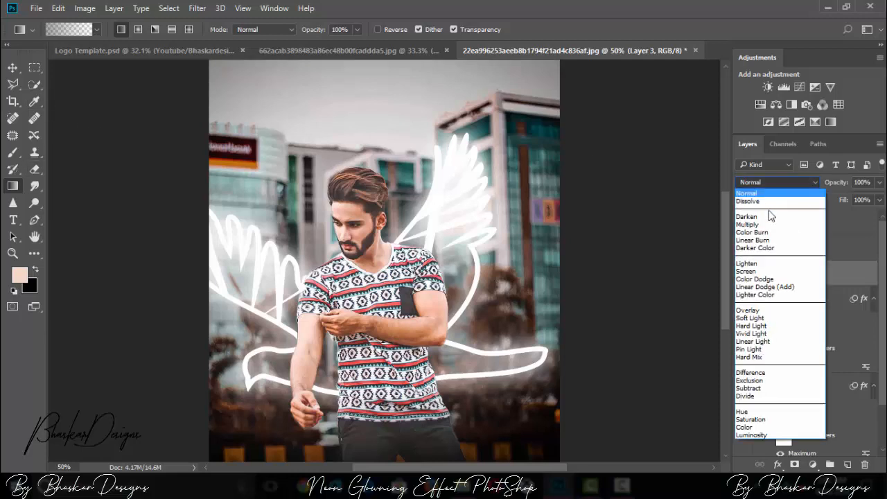
key("Escape")
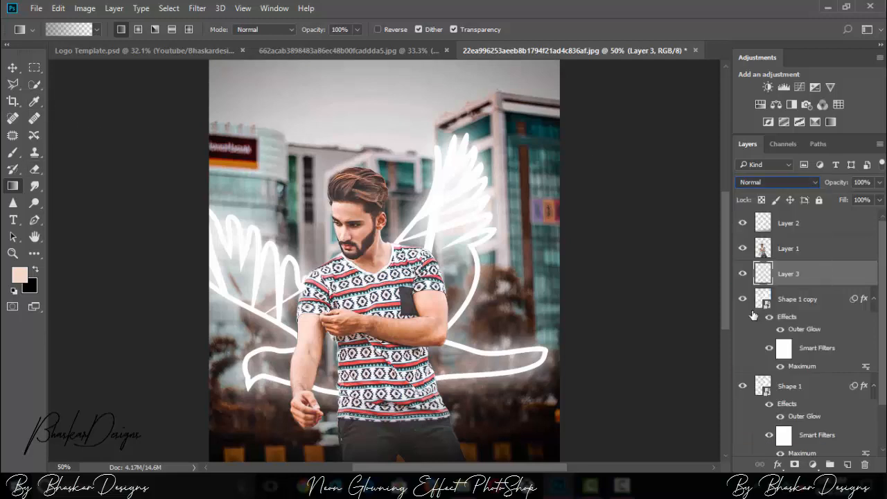
left_click(754, 315)
Step: Set the Brush colour to white and try a short 45 px stroke on the curved outline beside the man's arm
left_click(12, 153)
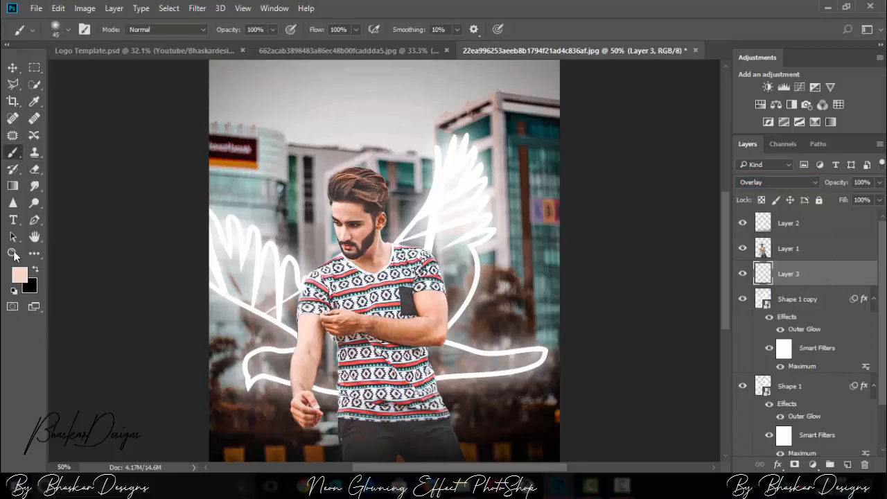
left_click(20, 275)
left_click(436, 147)
left_click(714, 139)
key("ctrl+plus")
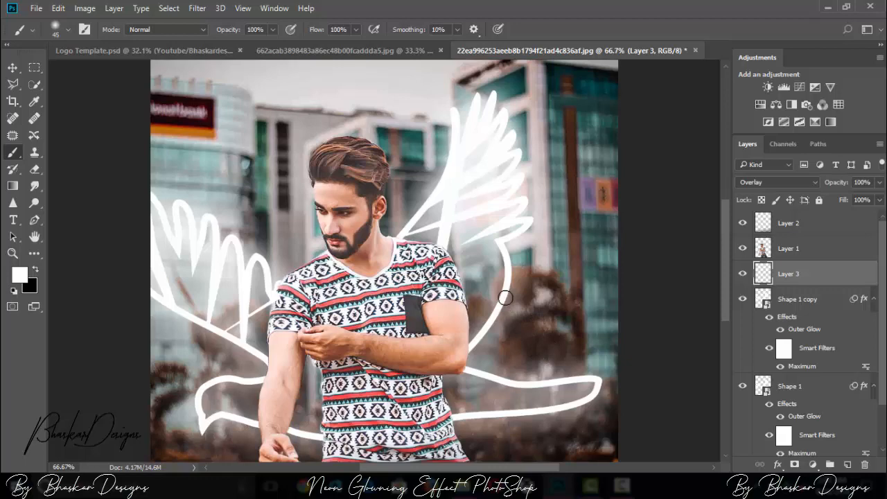
left_click_drag(505, 298, 496, 315)
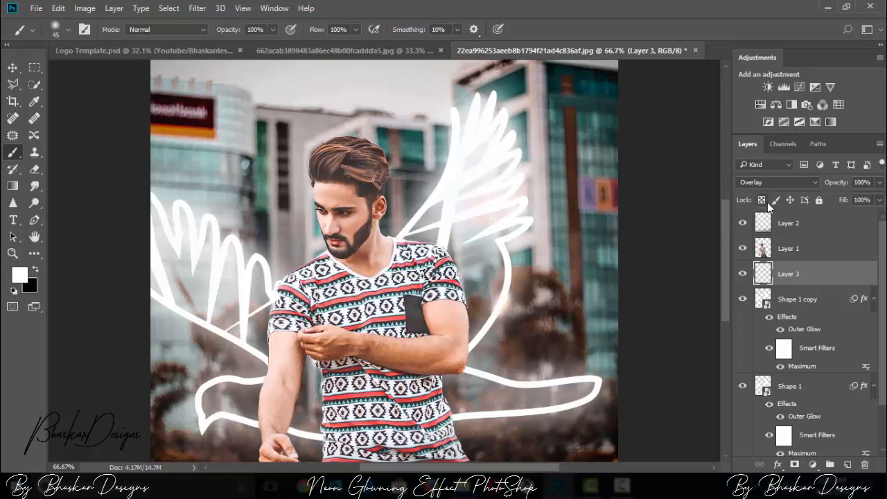
Step: Reduce the brush to 15 px and paint white along the curved wing outline beside the man's arm
key("ctrl+plus")
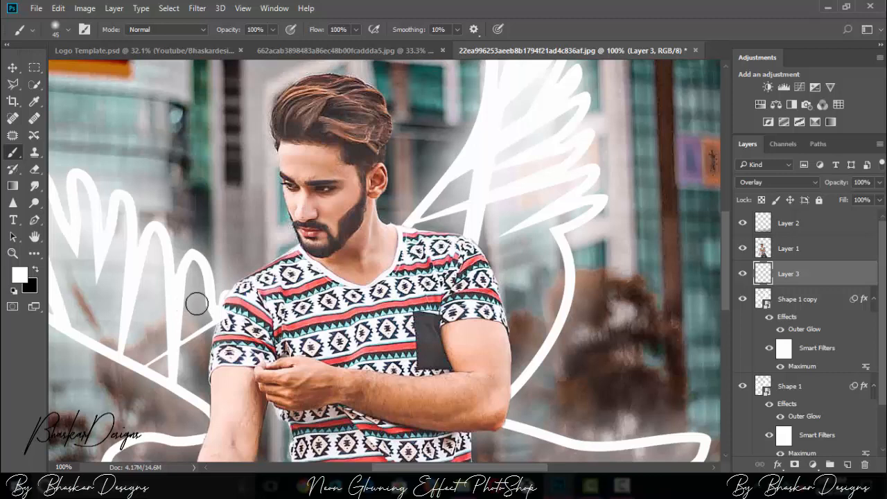
key("bracketleft")
key("bracketleft")
key("bracketleft")
mouse_move(522, 378)
left_mouse_down()
mouse_move(564, 310)
mouse_move(565, 254)
left_mouse_up()
Step: Paint white highlights on the bird's lower outline up to its tip, and on the opposite pointed corner with a 45 px brush
scroll(555, 291, "down", 5)
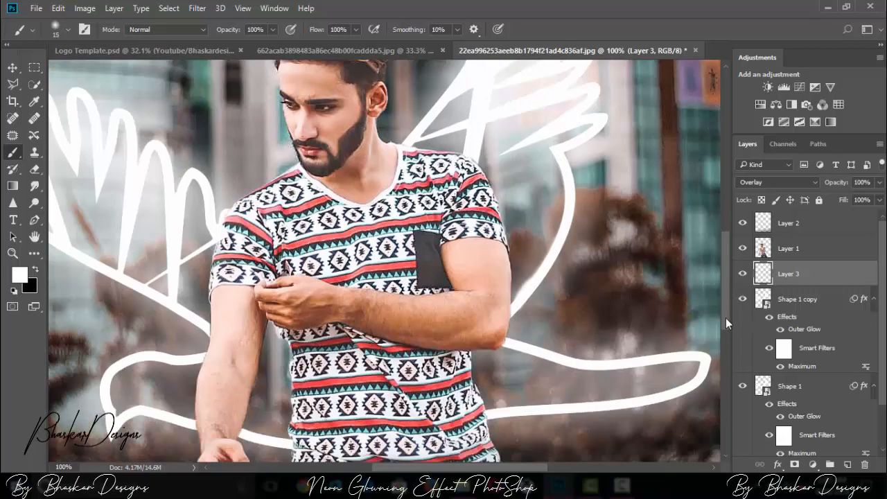
mouse_move(489, 346)
left_mouse_down()
mouse_move(657, 330)
mouse_move(697, 309)
mouse_move(702, 296)
mouse_move(673, 293)
mouse_move(706, 293)
mouse_move(700, 309)
left_mouse_up()
key("bracketright")
key("bracketright")
key("bracketright")
key("bracketright")
mouse_move(117, 341)
left_mouse_down()
mouse_move(112, 365)
mouse_move(123, 348)
mouse_move(144, 344)
left_mouse_up()
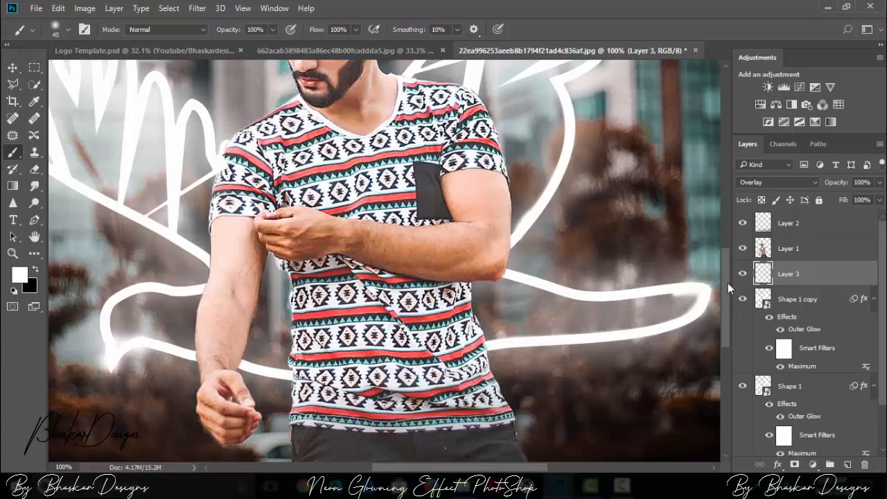
Step: Dab white highlights on Layer 3 where the wing outlines meet the man's neck and shoulder
left_click_drag(728, 283, 723, 240)
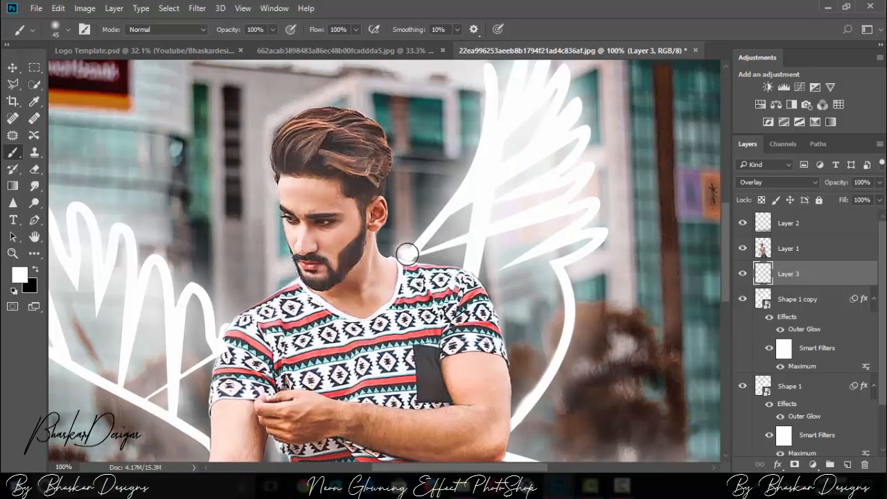
left_click(407, 255)
left_click(223, 330)
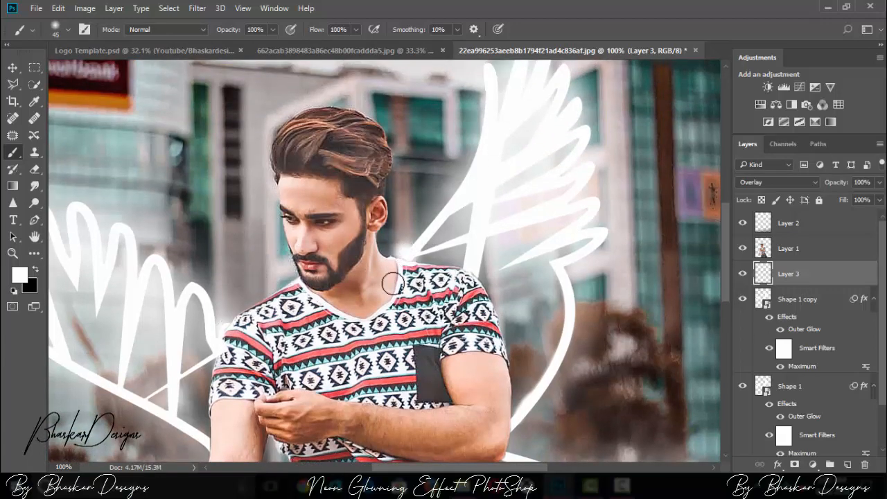
Step: Dab a white highlight on Layer 1 where the bird outline meets the man's elbow, undoing the misplaced dab on his arm
left_click(795, 247)
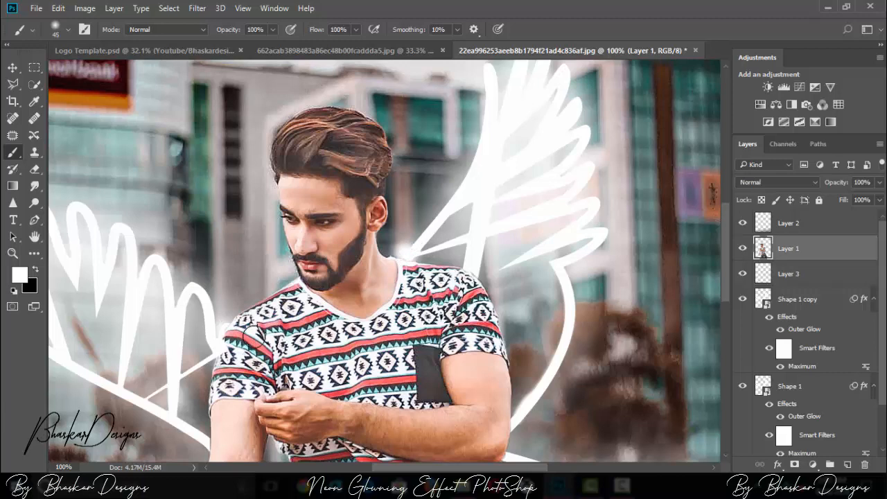
left_click(508, 354)
key("ctrl+z")
left_click(510, 426)
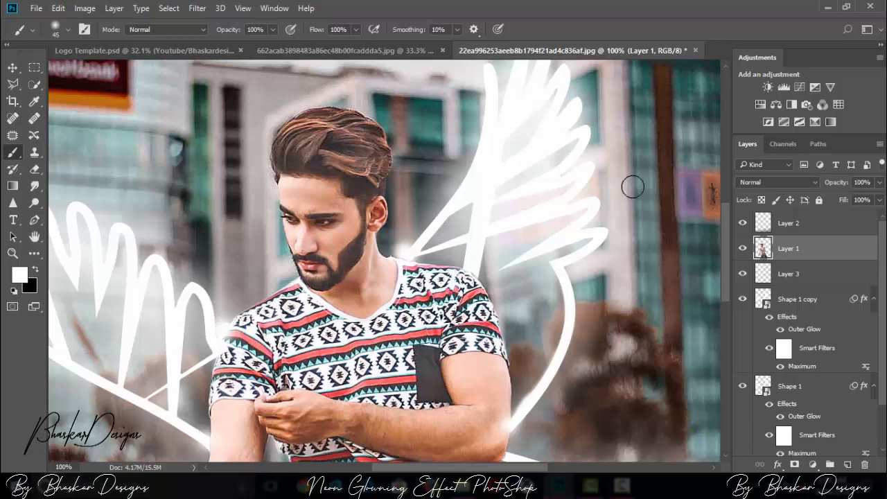
Step: Lower the opacity of the Layer 2 gradient to 64% and check the whole photo
left_click(833, 225)
left_click(879, 182)
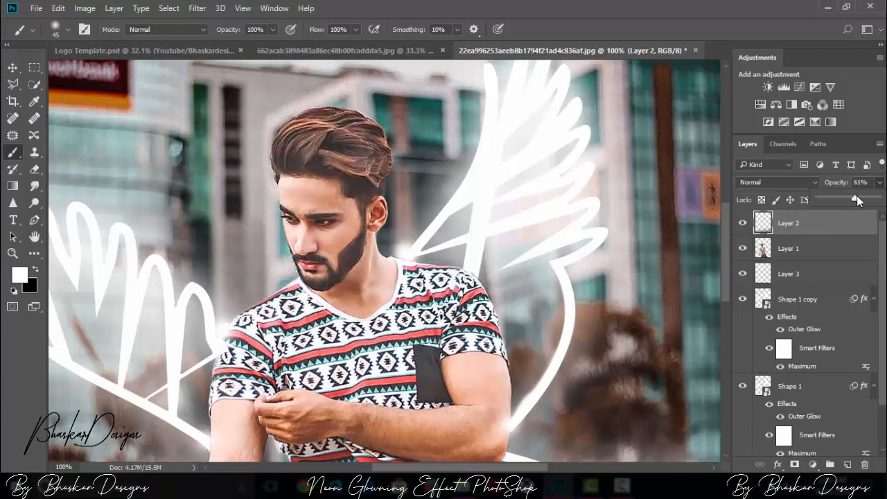
left_click_drag(856, 199, 859, 200)
key("ctrl+minus")
key("ctrl+minus")
key("ctrl+minus")
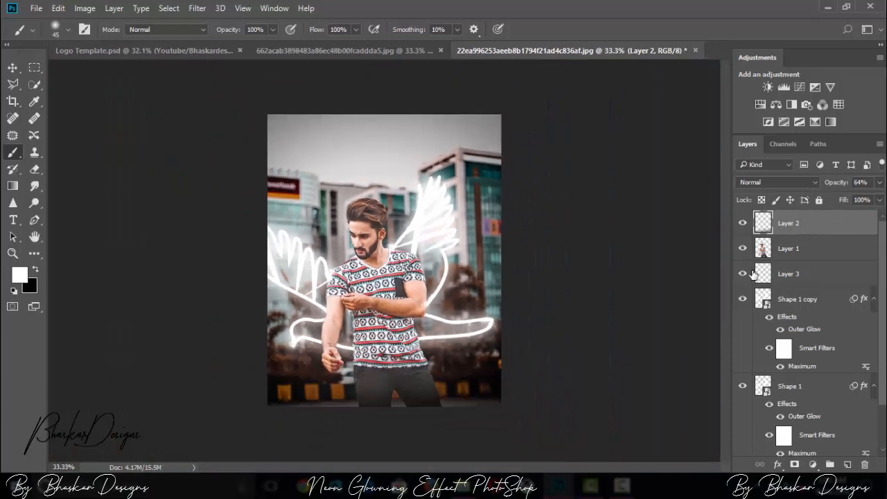
key("ctrl+plus")
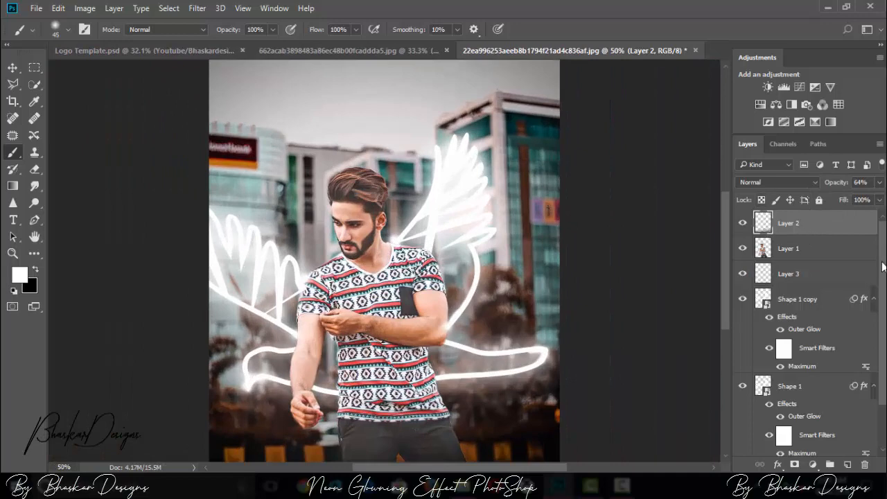
key("ctrl+minus")
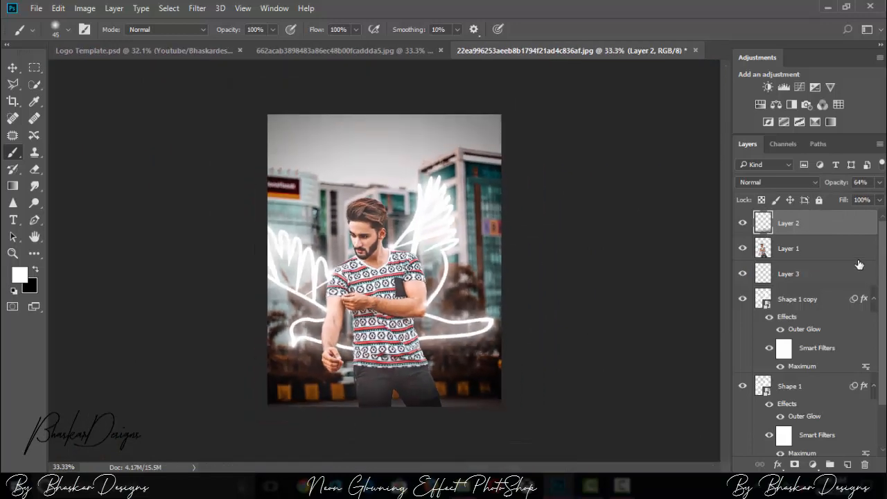
Step: Add a new layer above Layer 2 and choose the club card-suit shape for the Custom Shape tool
left_click(804, 245)
left_click(820, 225)
left_click(848, 464)
left_click(34, 253)
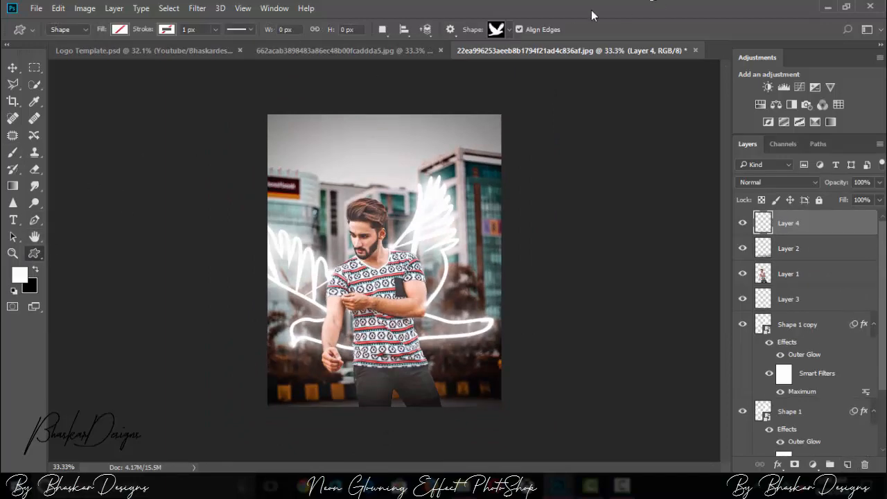
left_click(511, 30)
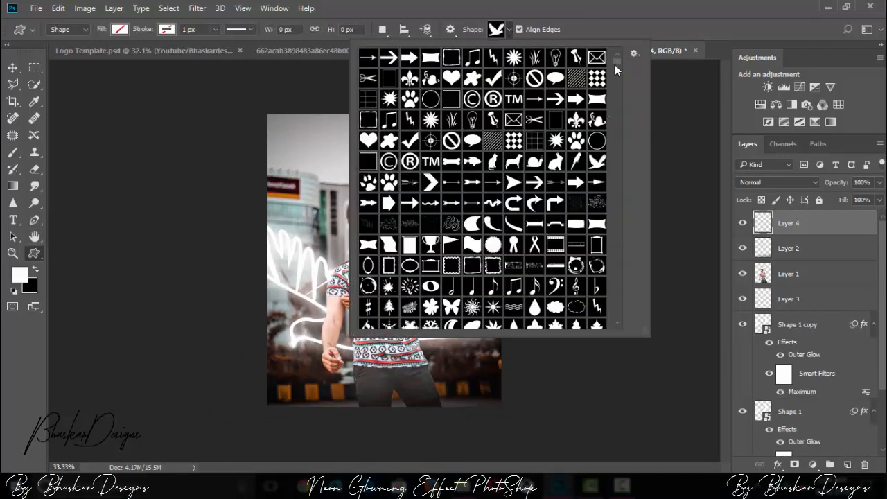
left_click_drag(615, 64, 615, 169)
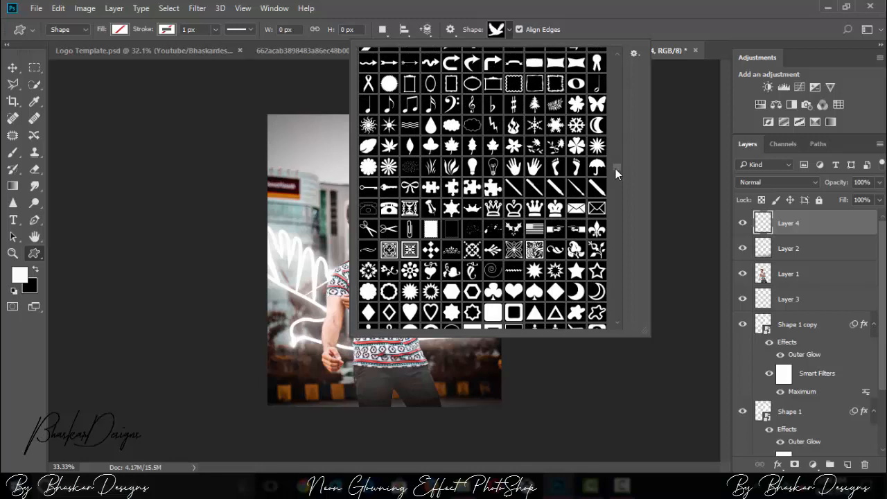
left_click(493, 291)
left_click(670, 95)
left_click(482, 216)
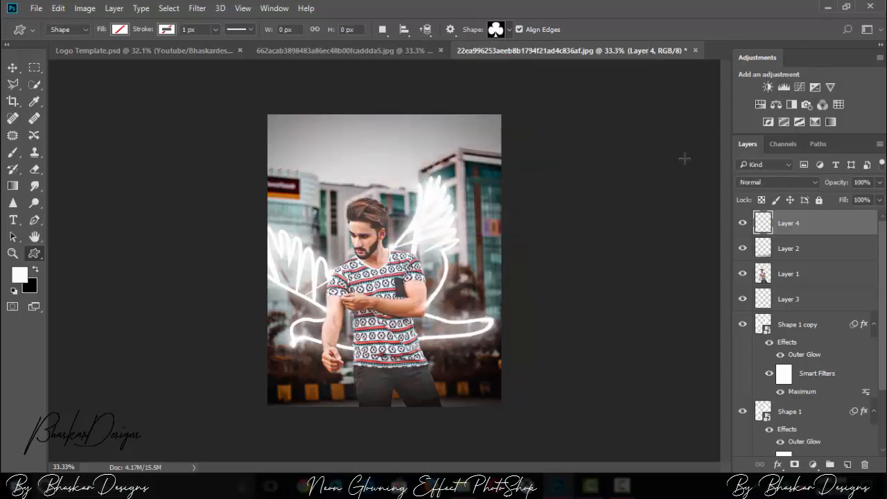
Step: Draw a club shape about 192 × 173 px beside the man's thigh near the photo's bottom edge
key("ctrl+plus")
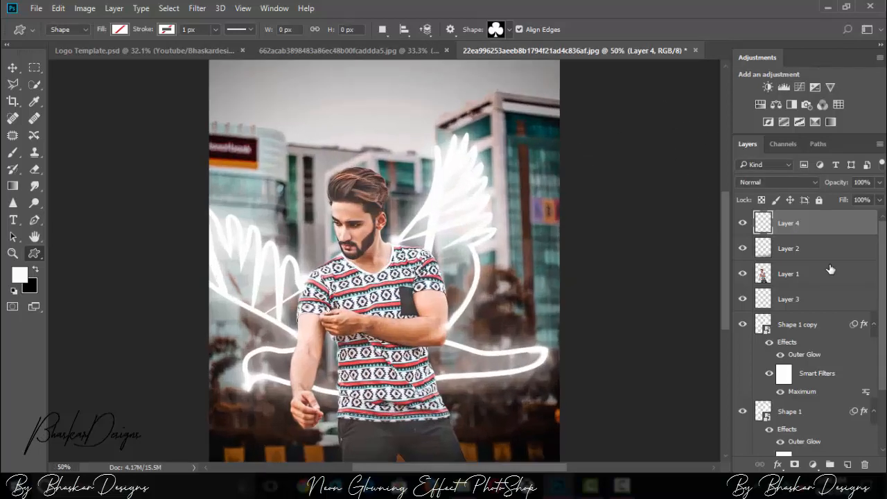
scroll(727, 304, "down", 3)
key("ctrl+plus")
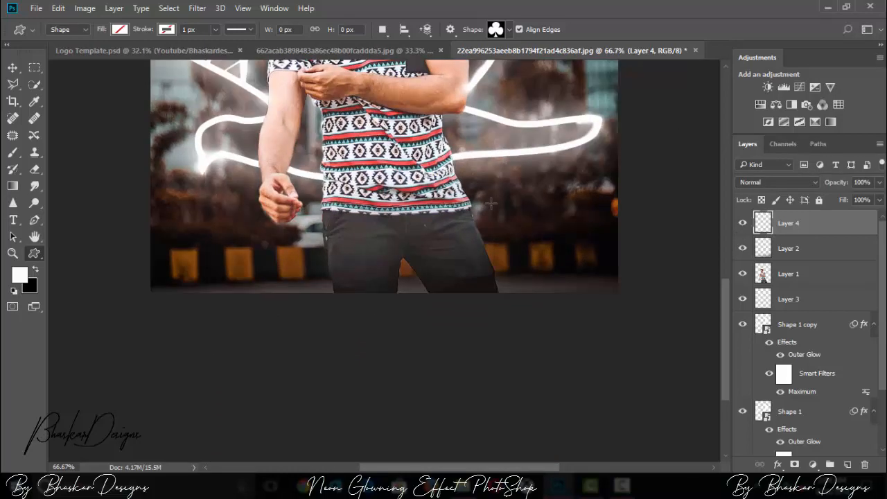
left_click_drag(471, 202, 553, 276)
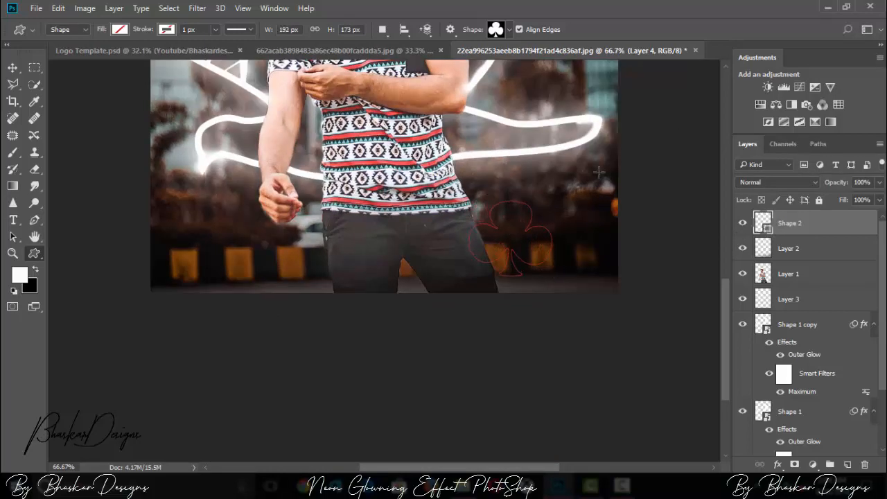
Step: Give the club shape a white stroke about 5.07 px wide
left_click(167, 30)
left_click(103, 100)
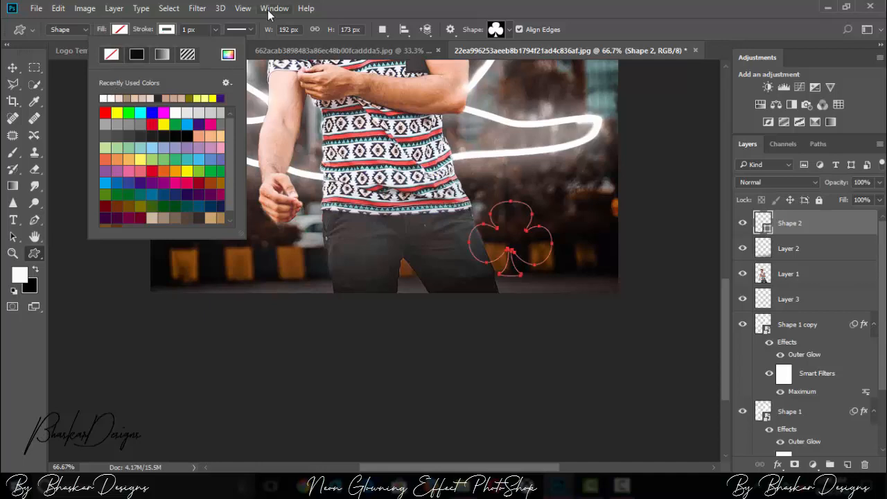
left_click(214, 31)
mouse_move(219, 48)
left_mouse_down()
mouse_move(229, 50)
mouse_move(220, 50)
left_mouse_up()
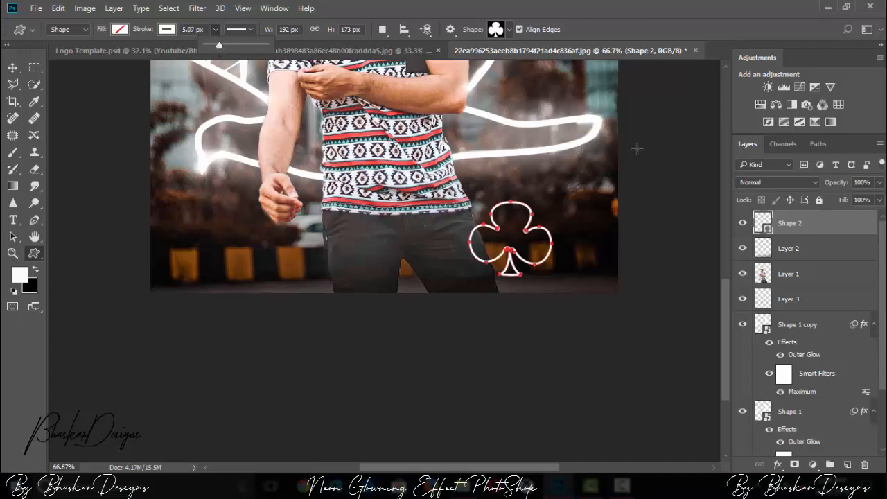
double_click(789, 222)
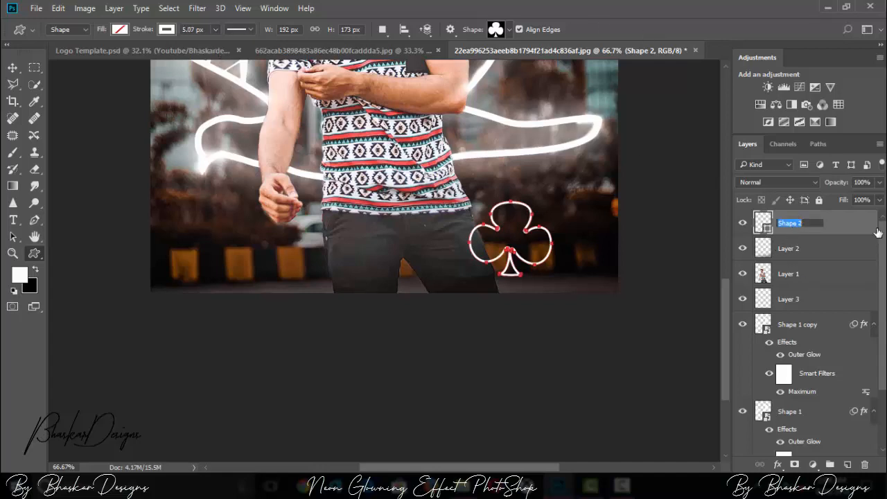
left_click(837, 223)
Step: Rotate the club shape about -18.57° and scale it down to about 92%
left_click(13, 68)
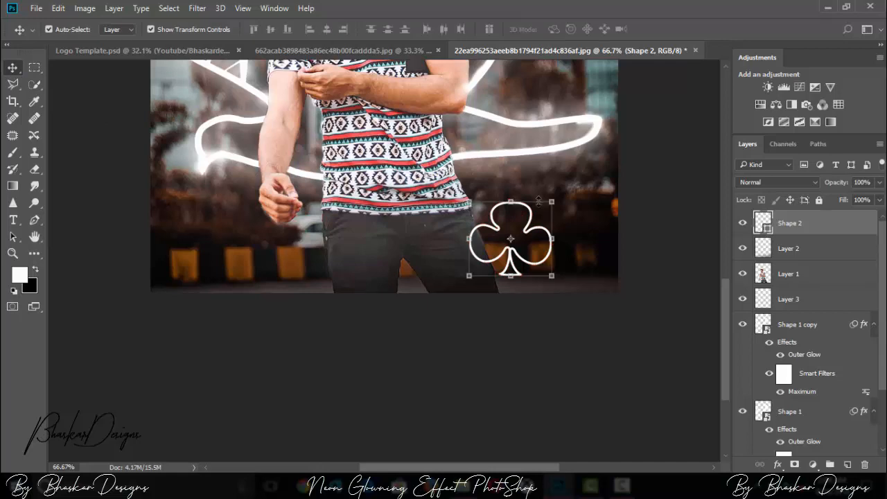
key("ctrl+t")
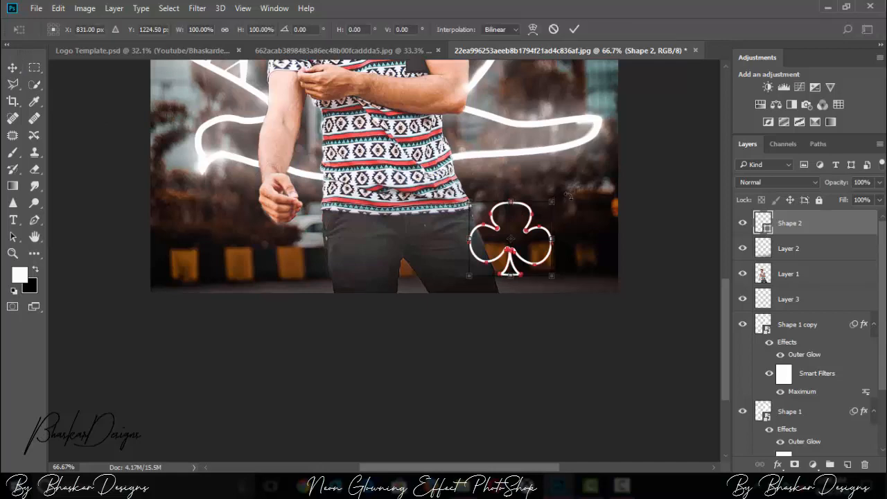
left_click_drag(569, 195, 552, 183)
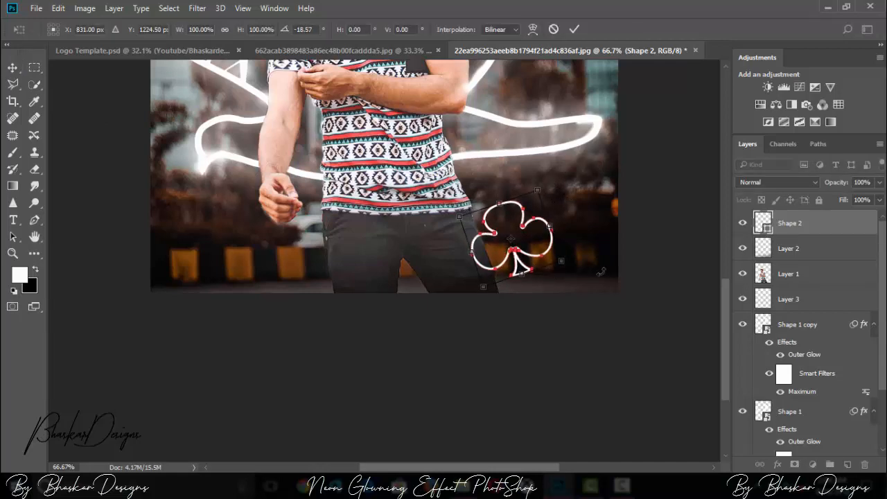
left_click_drag(562, 261, 536, 262)
key("ctrl+minus")
key("ctrl+minus")
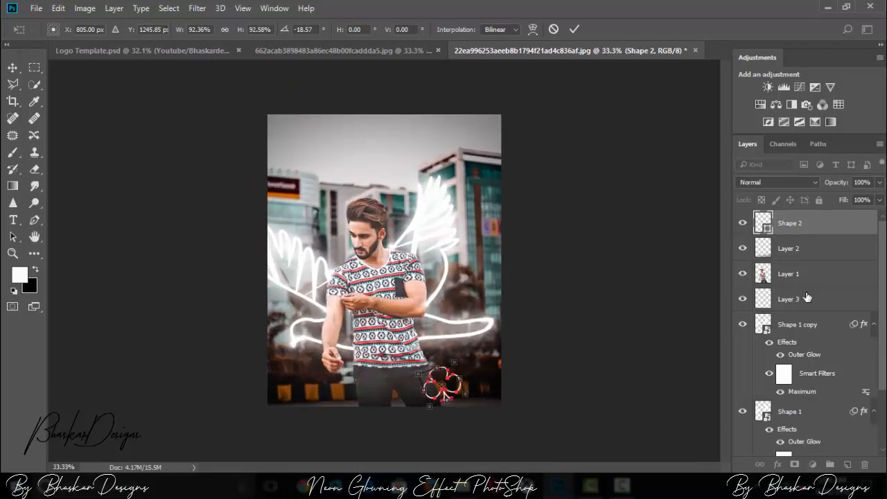
key("ctrl+plus")
scroll(723, 260, "down", 2)
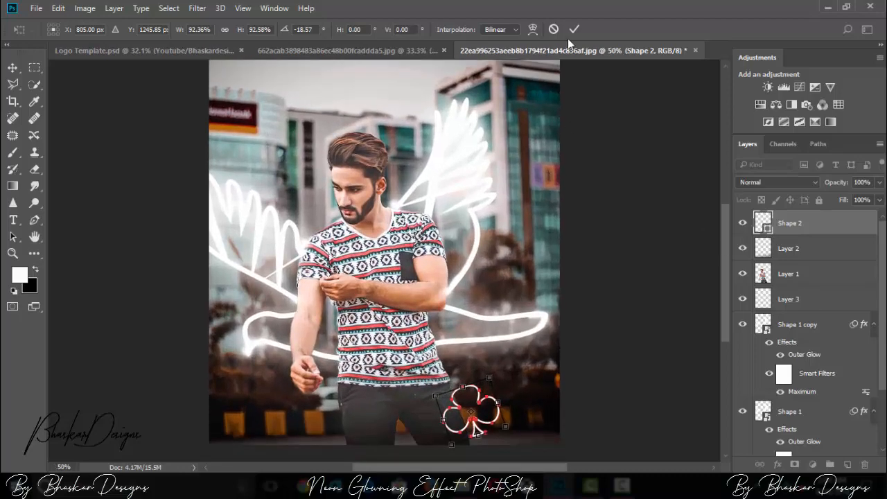
left_click(574, 29)
Step: Add a white Outer Glow to Shape 2 with 100% opacity, 3% spread and 60 px size
double_click(823, 226)
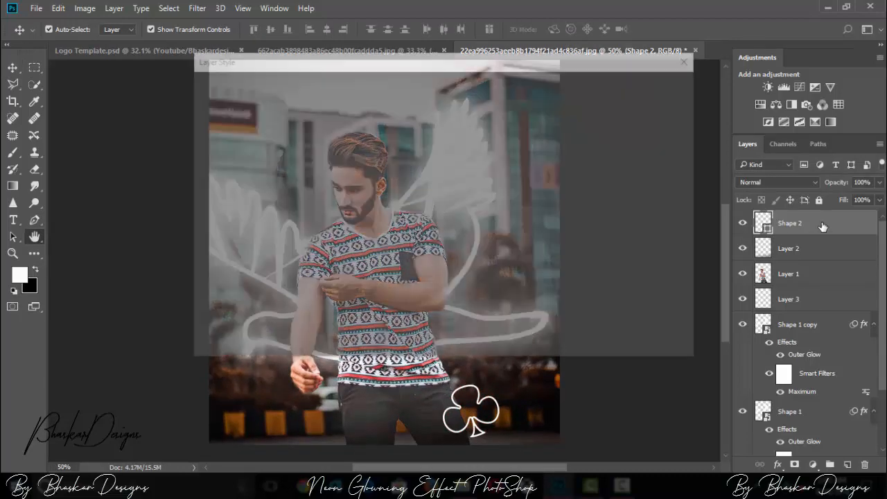
left_click(226, 289)
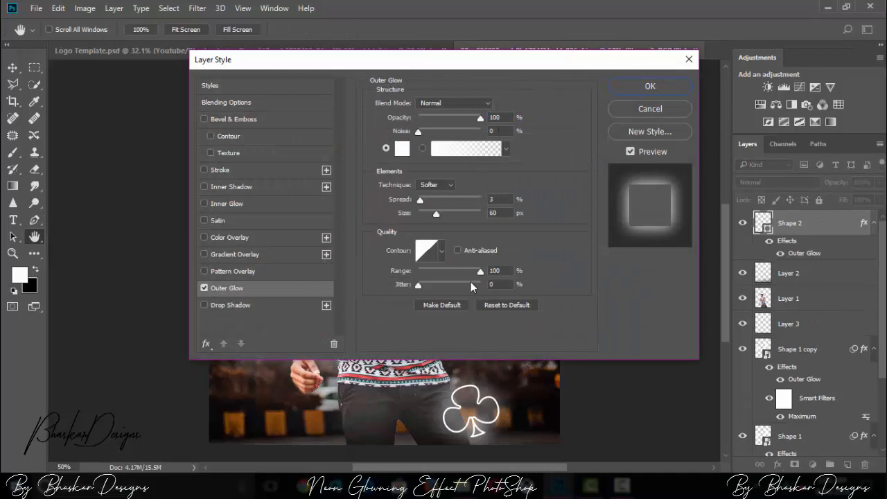
left_click(644, 88)
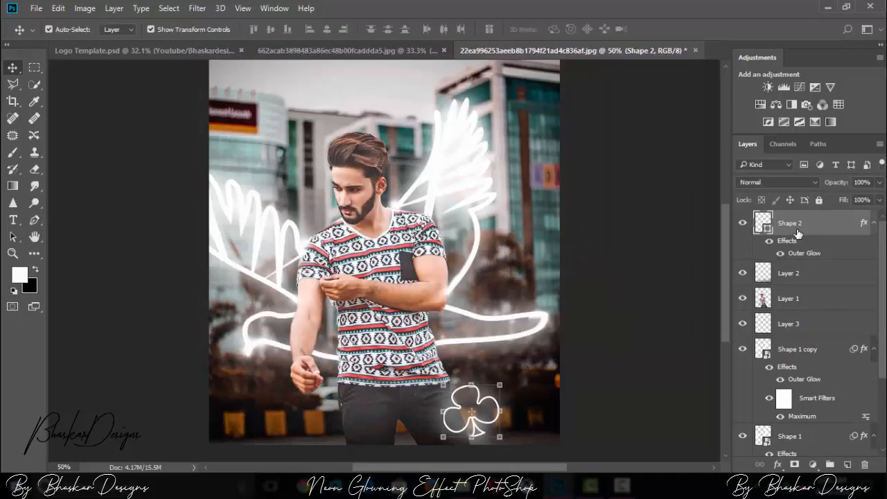
Step: Duplicate Shape 2 and set the copy's Outer Glow to 25% opacity, 0% spread and 152 px size
key("ctrl+j")
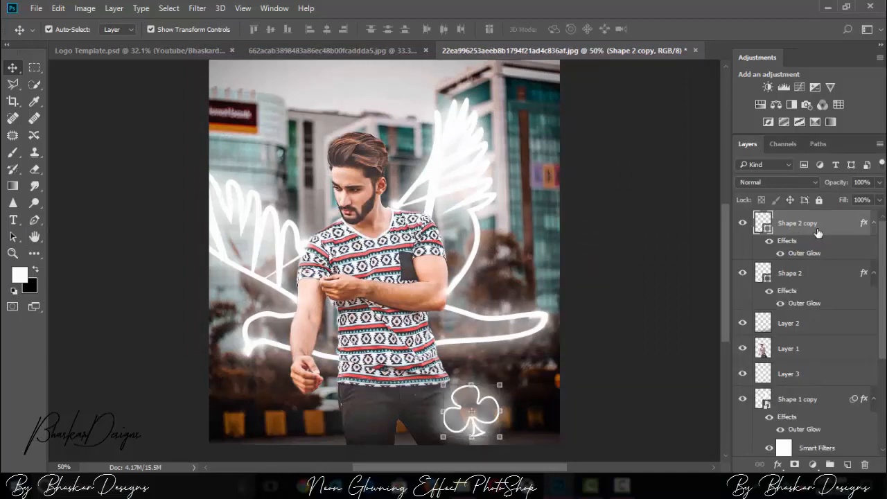
double_click(818, 233)
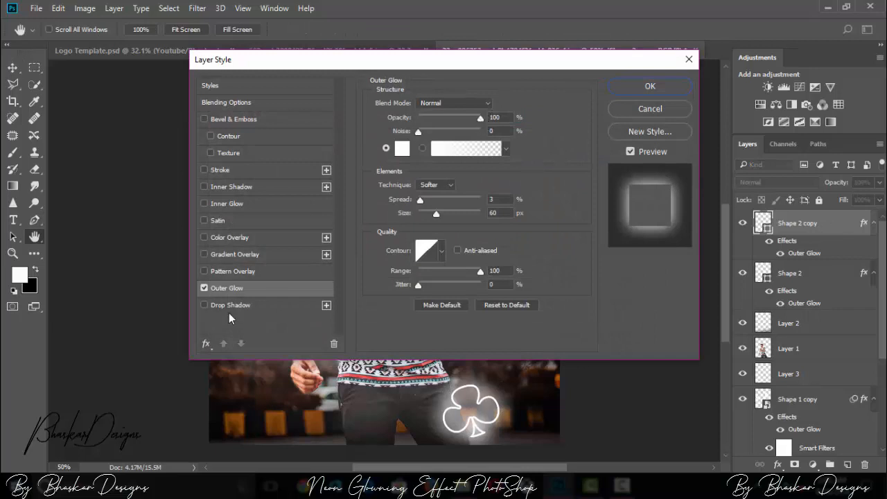
left_click_drag(483, 120, 442, 122)
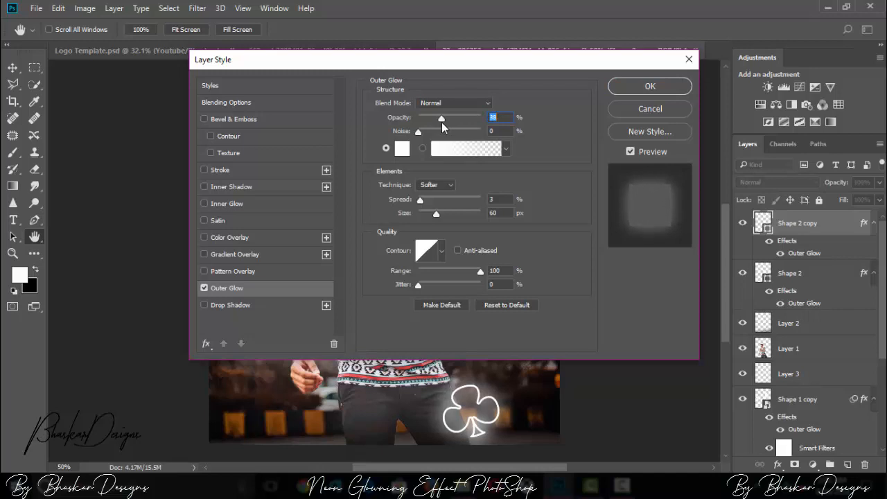
left_click_drag(438, 212, 461, 214)
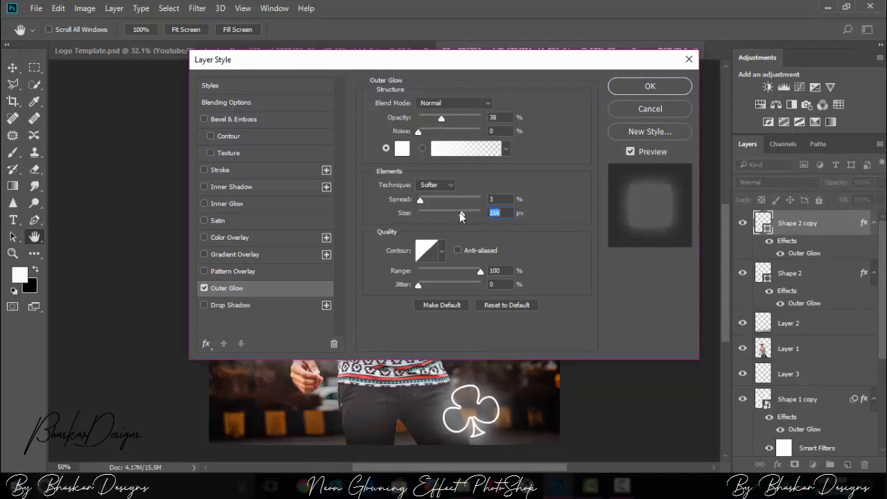
mouse_move(441, 117)
left_mouse_down()
mouse_move(473, 122)
mouse_move(428, 127)
mouse_move(436, 133)
left_mouse_up()
mouse_move(419, 200)
left_mouse_down()
mouse_move(444, 201)
mouse_move(420, 205)
left_mouse_up()
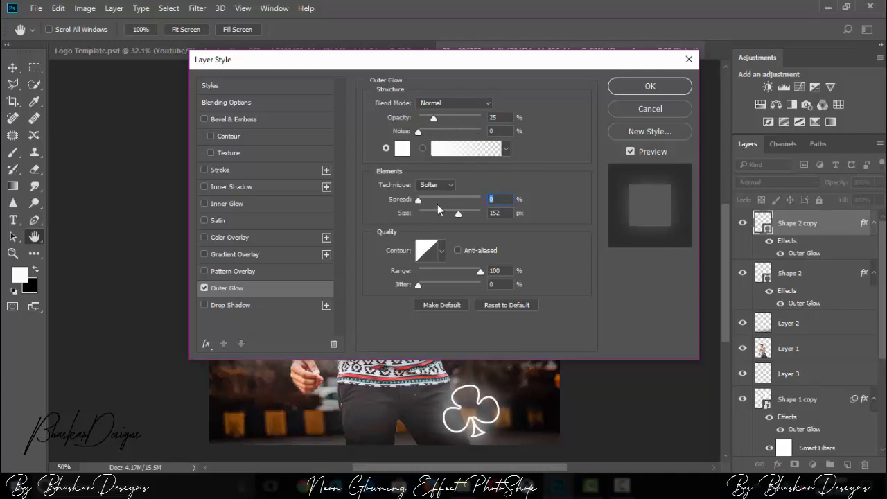
left_click(649, 86)
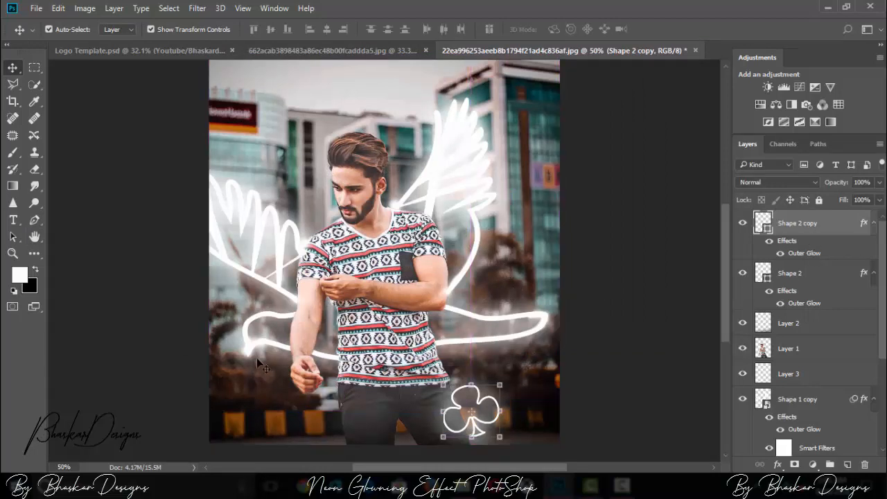
Step: Inspect the club's glow up close and against the whole photo
key("z")
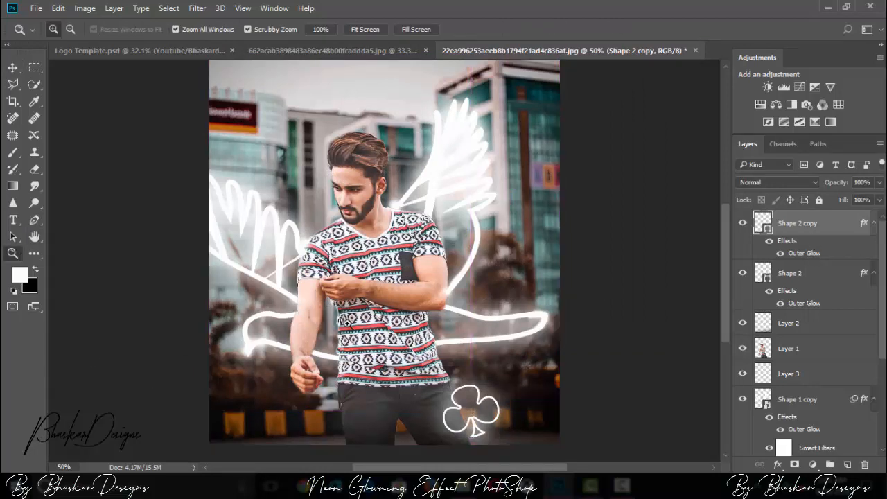
key("ctrl+minus")
key("ctrl+minus")
key("ctrl+plus")
key("ctrl+plus")
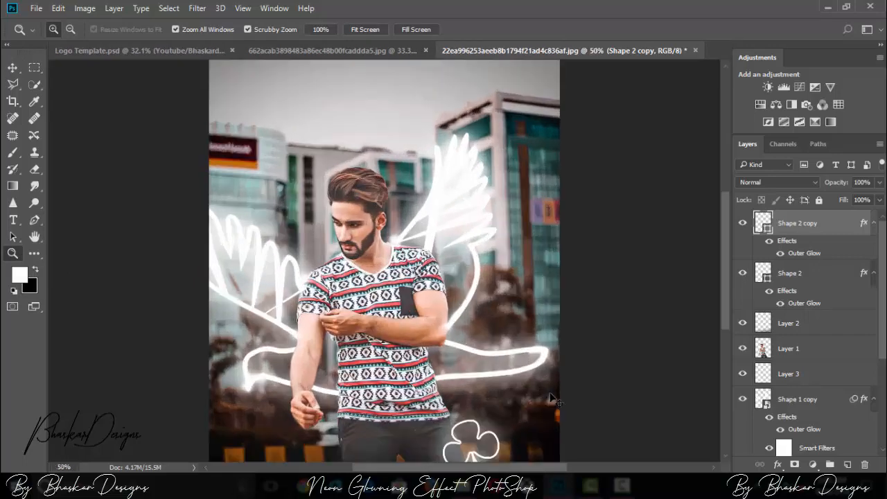
key("ctrl+minus")
key("ctrl+plus")
key("ctrl+plus")
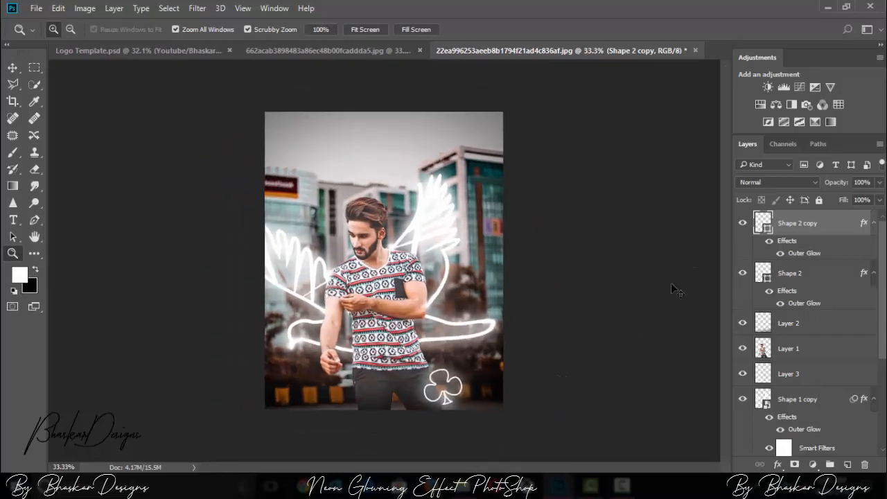
left_click_drag(724, 256, 727, 332)
key("ctrl+plus")
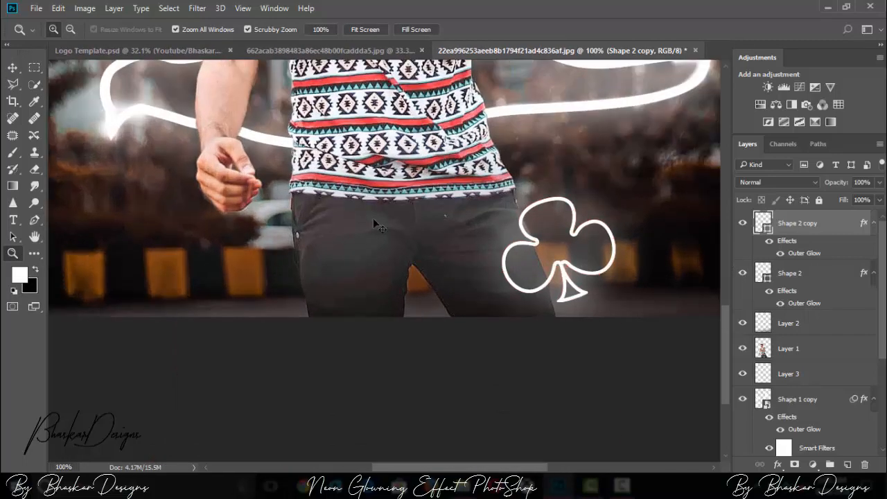
key("ctrl+plus")
key("ctrl+minus")
key("ctrl+minus")
key("ctrl+minus")
key("ctrl+minus")
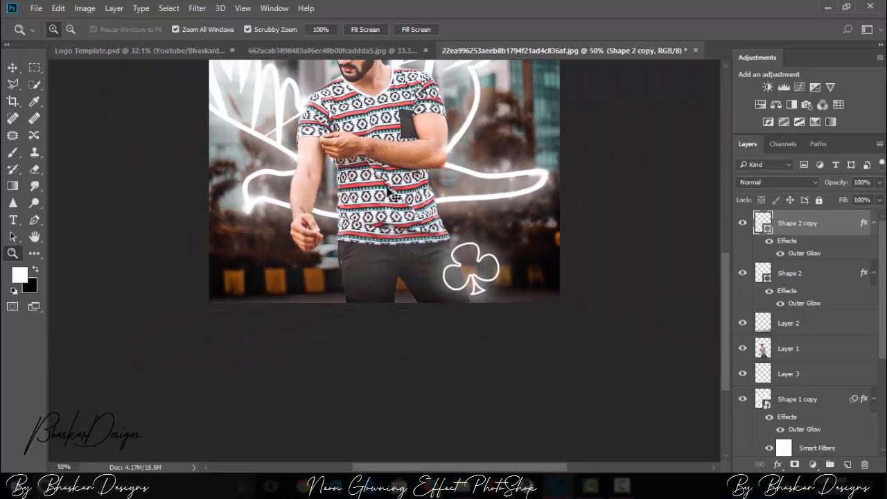
Step: Examine the man's face and shirt and the wing outlines behind him at close range
key("ctrl+plus")
key("ctrl+plus")
key("ctrl+plus")
key("ctrl+plus")
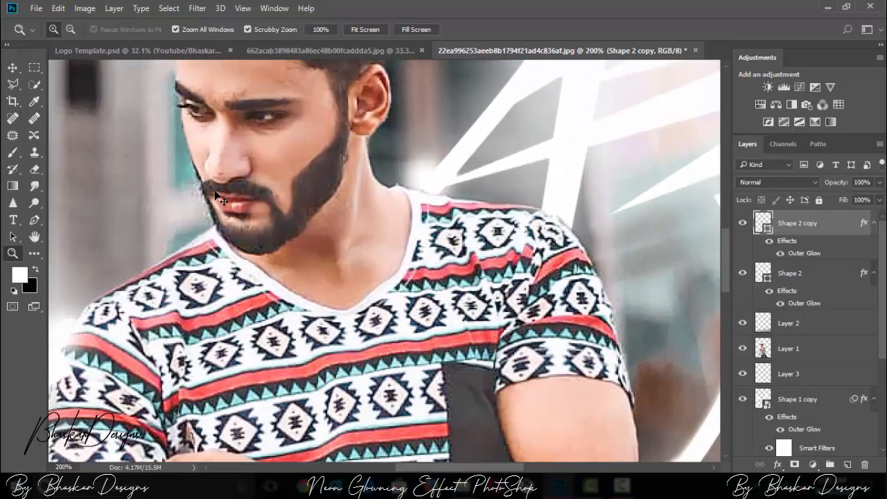
left_click_drag(498, 468, 482, 468)
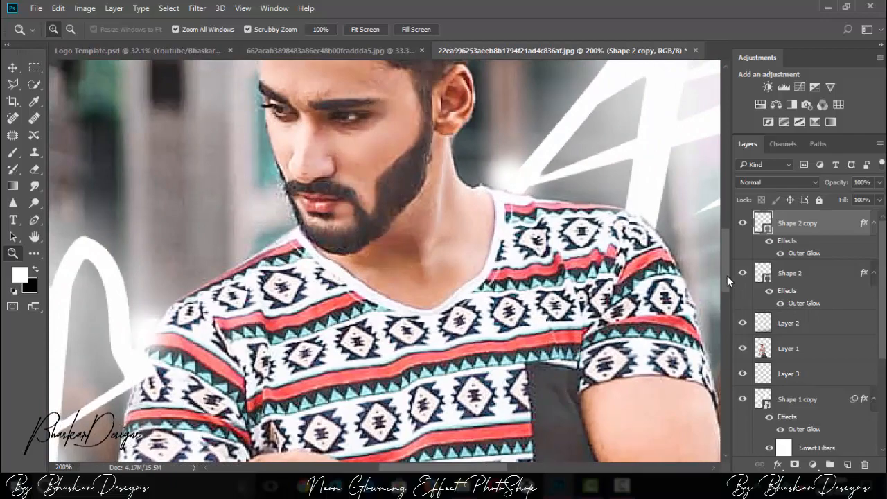
left_click_drag(728, 276, 727, 251)
key("ctrl+plus")
key("ctrl+minus")
key("ctrl+minus")
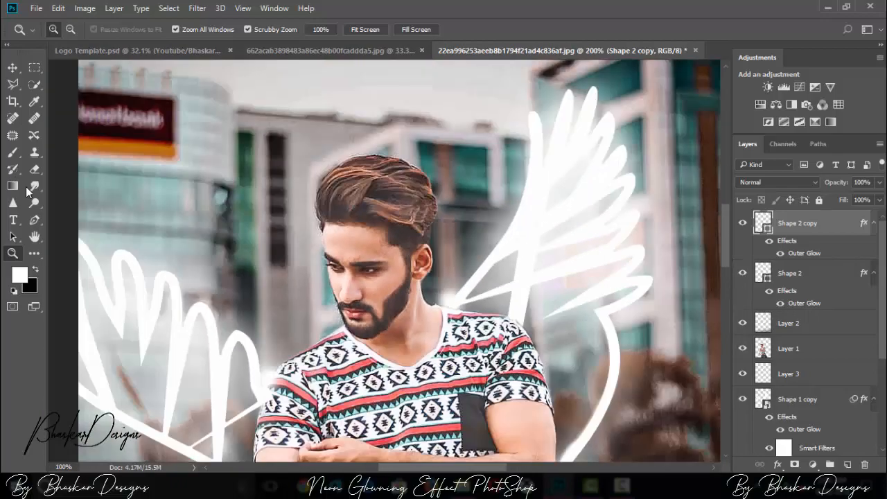
key("ctrl+plus")
key("ctrl+minus")
key("ctrl+minus")
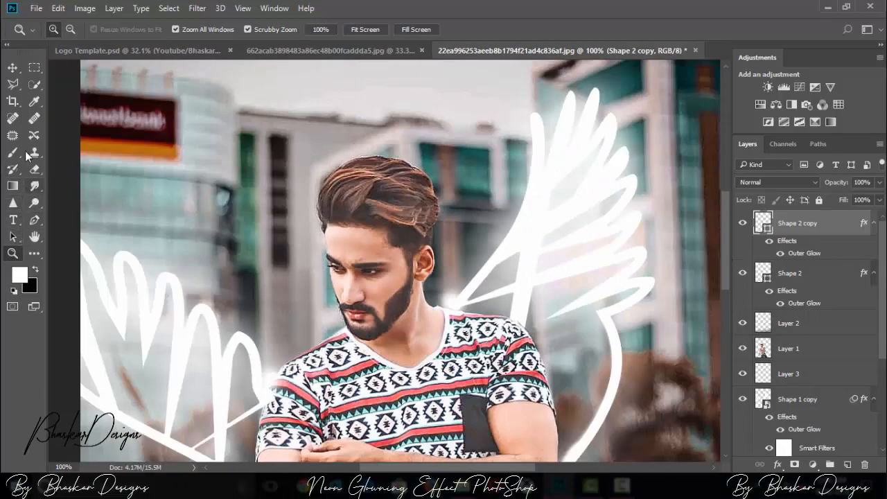
key("ctrl+plus")
left_click(38, 185)
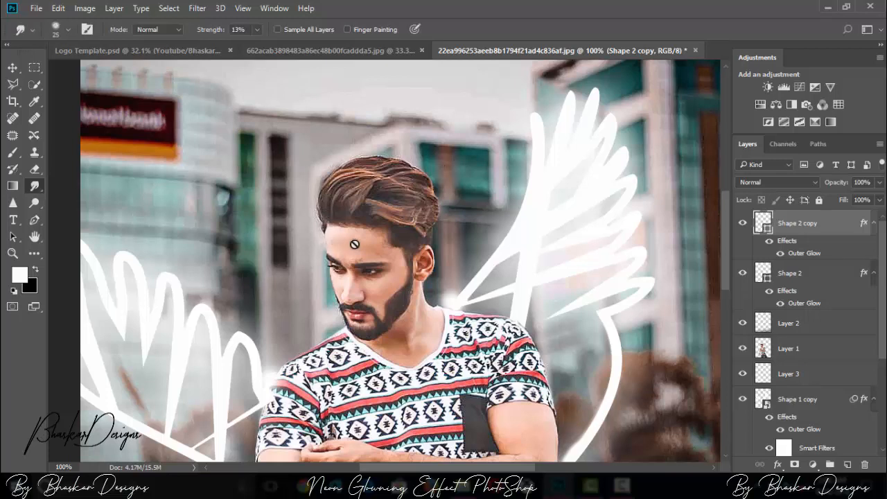
left_click(793, 355)
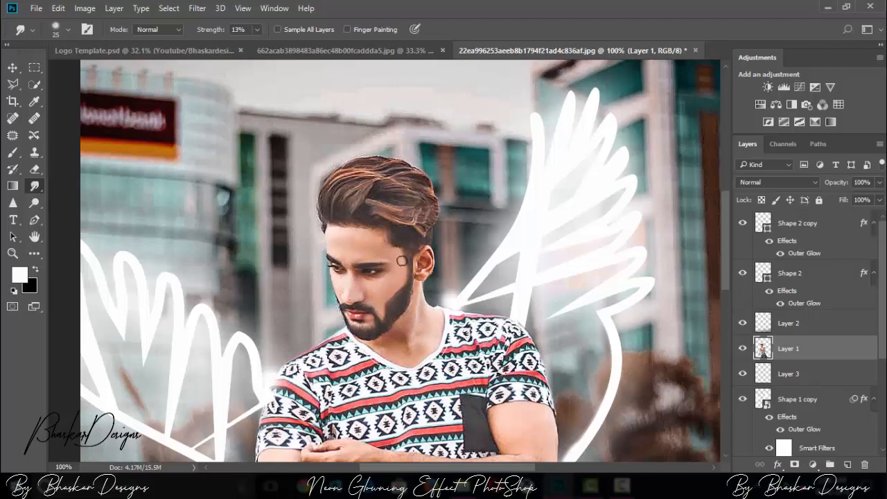
key("ctrl+minus")
key("ctrl+minus")
key("ctrl+minus")
key("ctrl+minus")
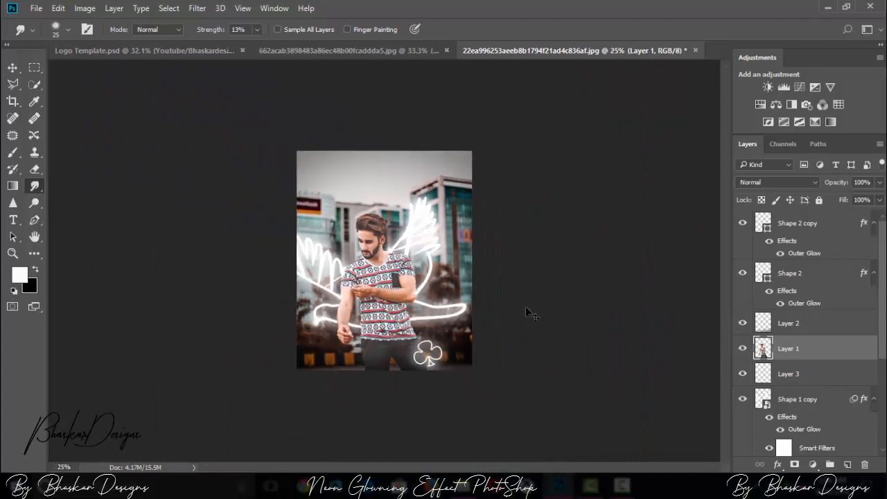
key("ctrl+plus")
Step: Add a new layer above Shape 2 copy and choose the spade card-suit shape for the Custom Shape tool
left_click(816, 228)
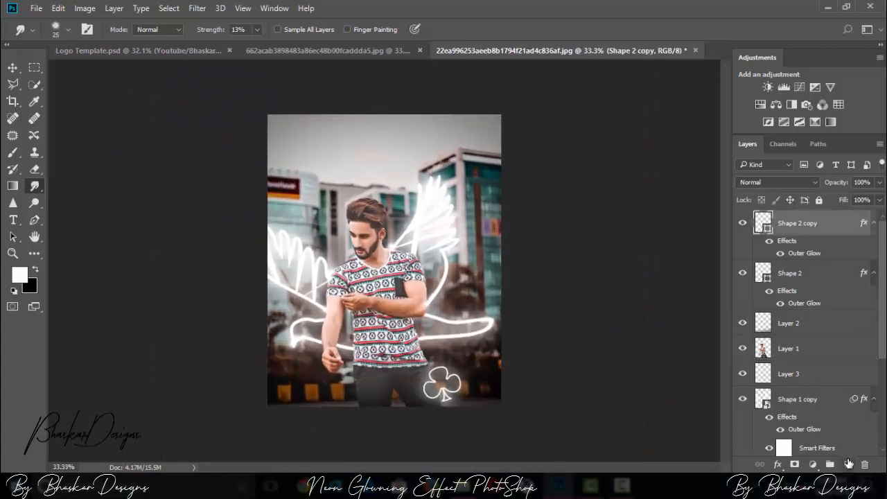
left_click(847, 464)
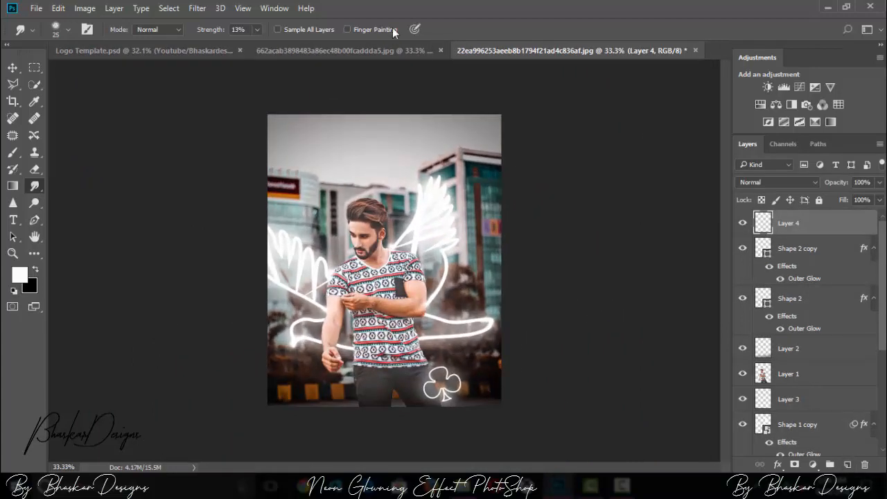
key("u")
left_click(509, 30)
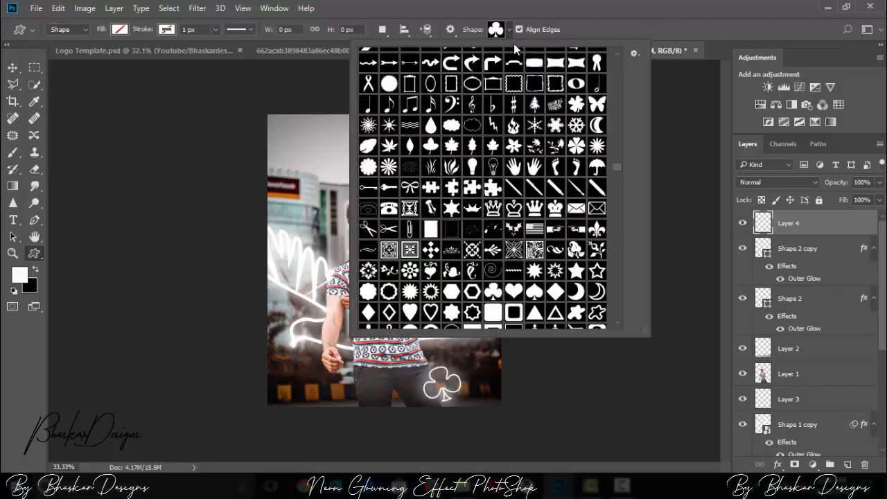
left_click(535, 297)
left_click(723, 98)
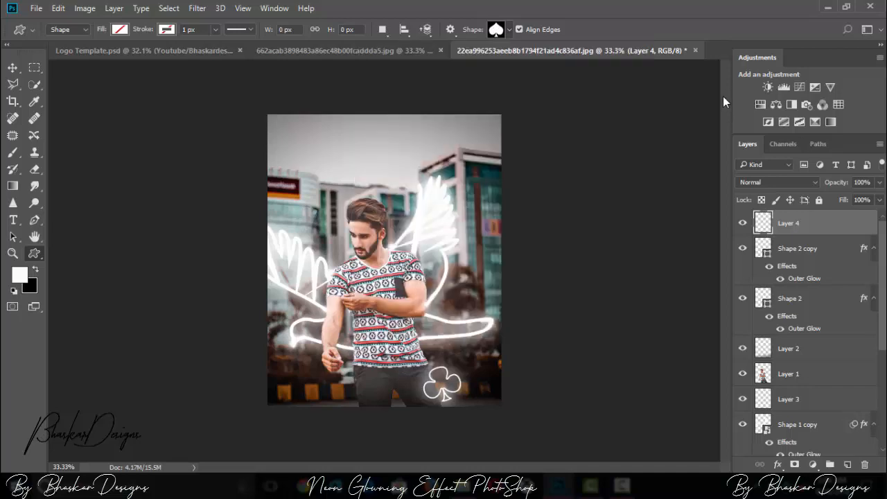
Step: Draw a spade shape about 112 by 113 px over the man's thigh, below his lowered hand
key("ctrl+plus")
left_click_drag(726, 226, 715, 322)
key("ctrl+plus")
mouse_move(308, 155)
left_mouse_down()
mouse_move(324, 182)
mouse_move(359, 206)
left_mouse_up()
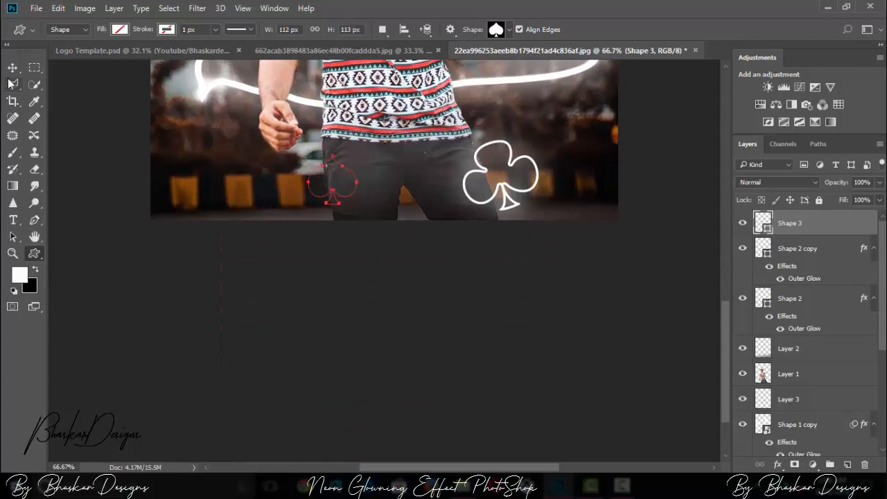
Step: Give the spade outline a white stroke of 4.43 px
left_click(214, 29)
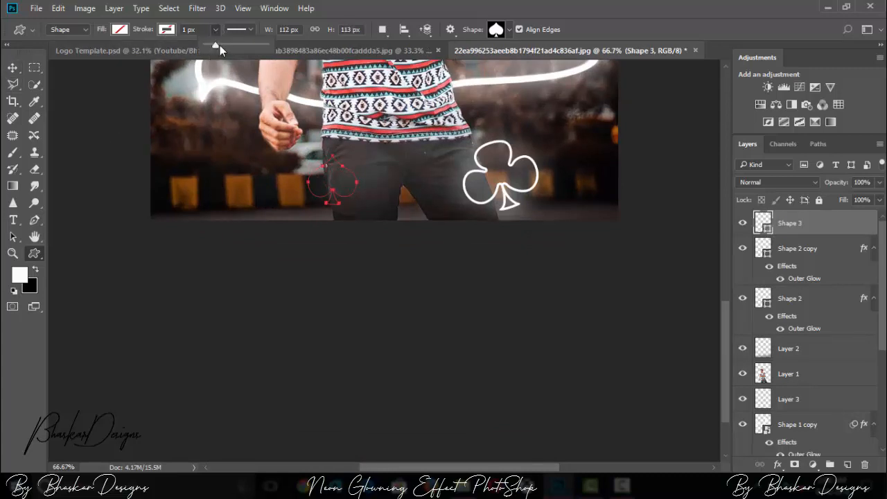
left_click_drag(219, 45, 213, 46)
left_click(166, 30)
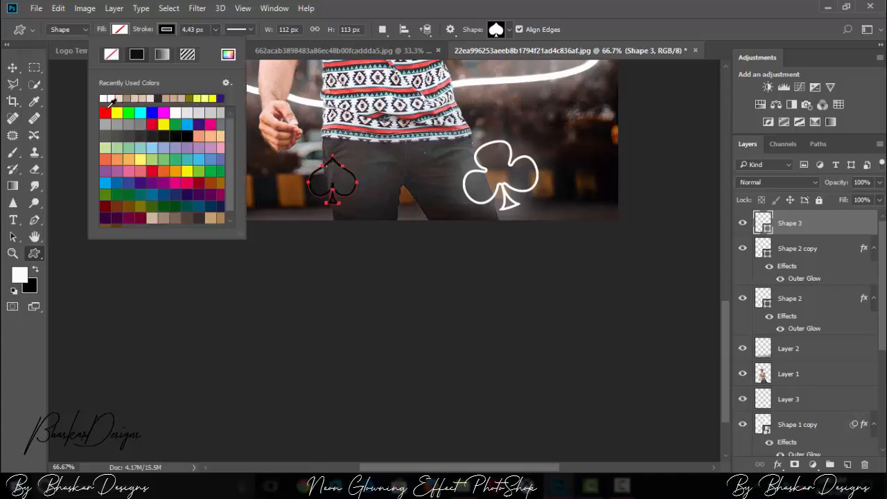
left_click(104, 98)
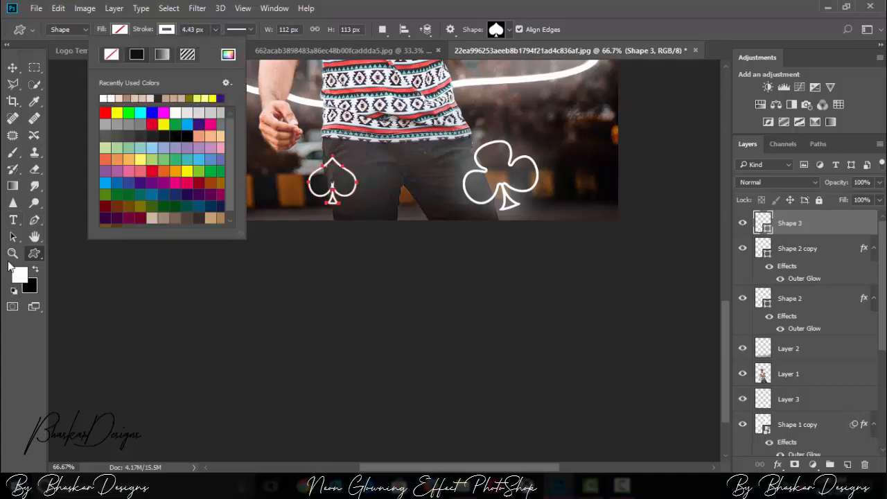
Step: Rotate the spade by about 19.75° and move it beside the man's leg at the photo's lower edge, opposite the club
left_click(13, 67)
key("ctrl+t")
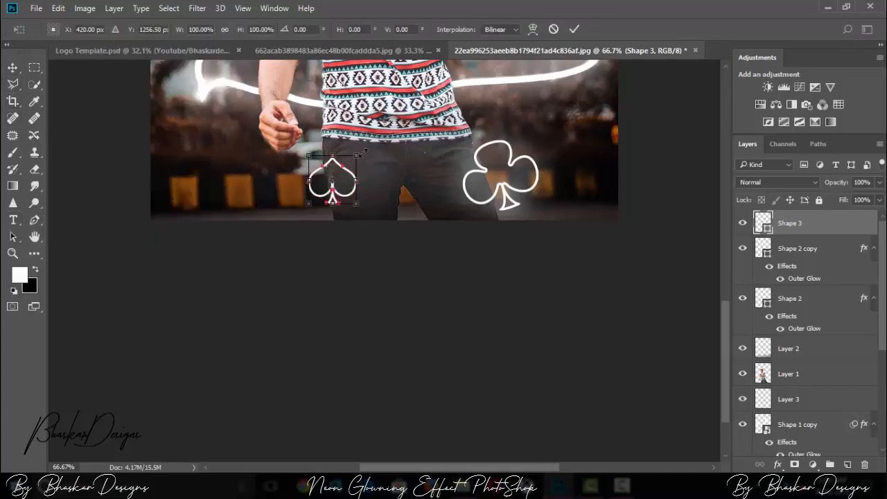
left_click_drag(369, 148, 401, 148)
left_click_drag(348, 179, 299, 199)
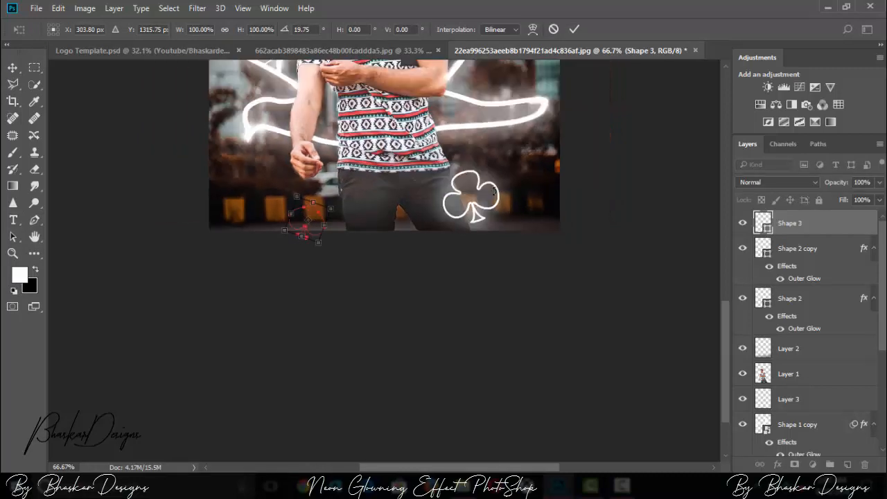
key("ctrl+minus")
key("ctrl+minus")
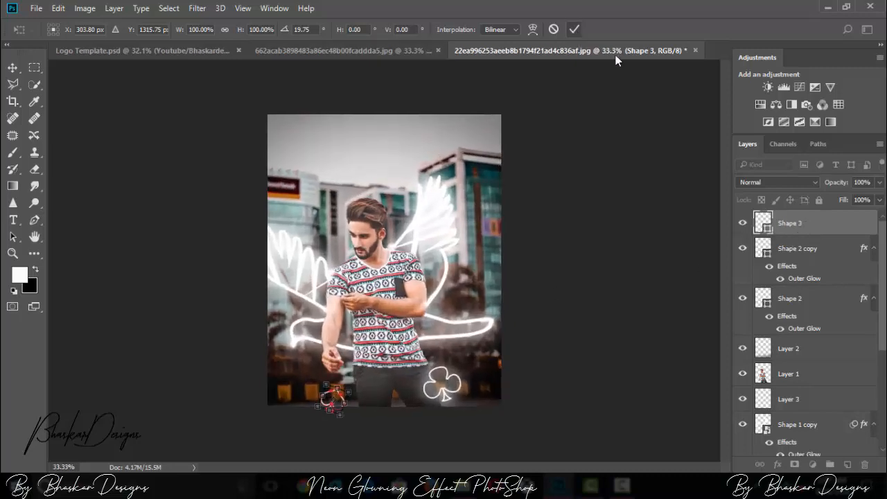
key("Return")
Step: Add an Outer Glow to the spade layer Shape 3 with its opacity set to 60%
double_click(808, 222)
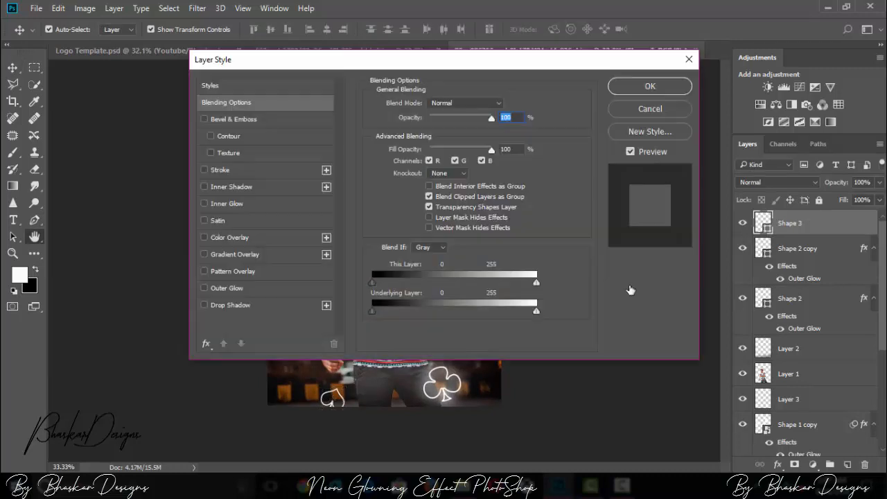
left_click(226, 287)
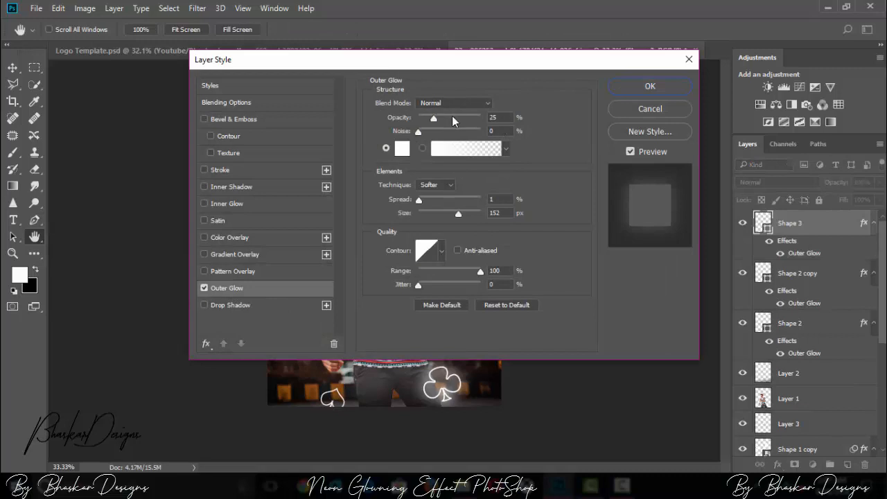
left_click_drag(502, 117, 464, 119)
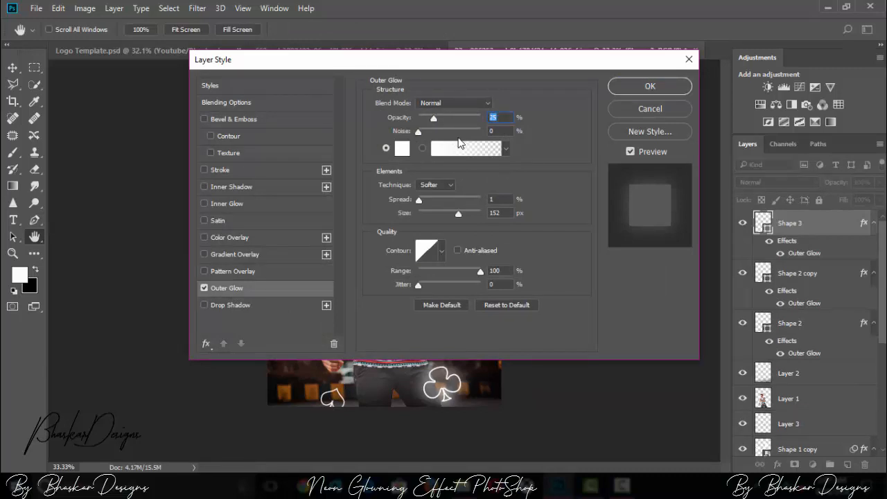
type("60")
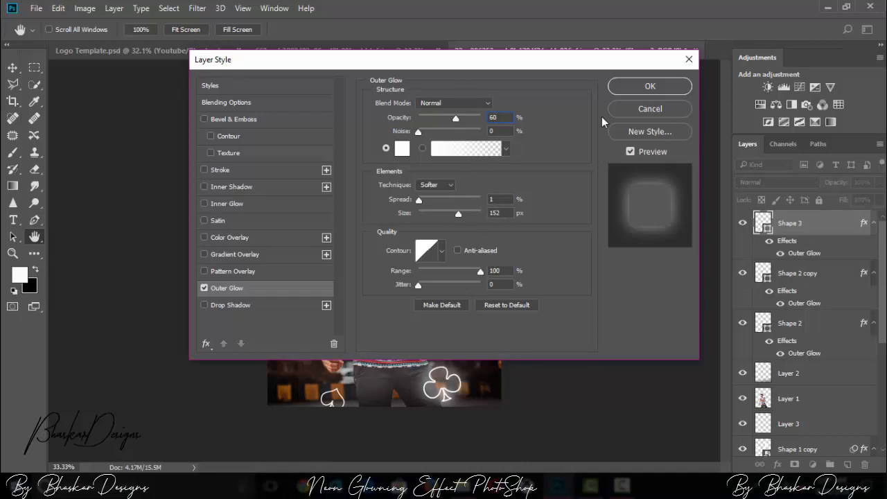
left_click(648, 87)
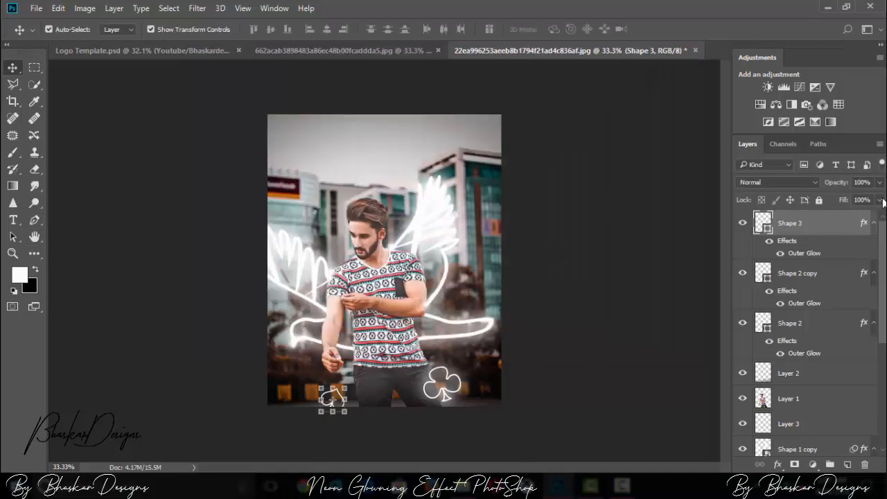
Step: Duplicate the spade layer Shape 3
right_click(813, 223)
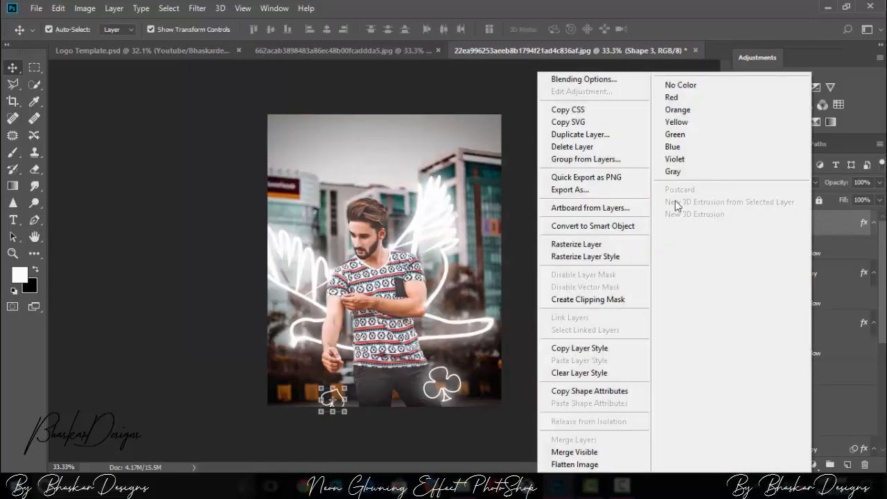
left_click(831, 222)
key("ctrl+j")
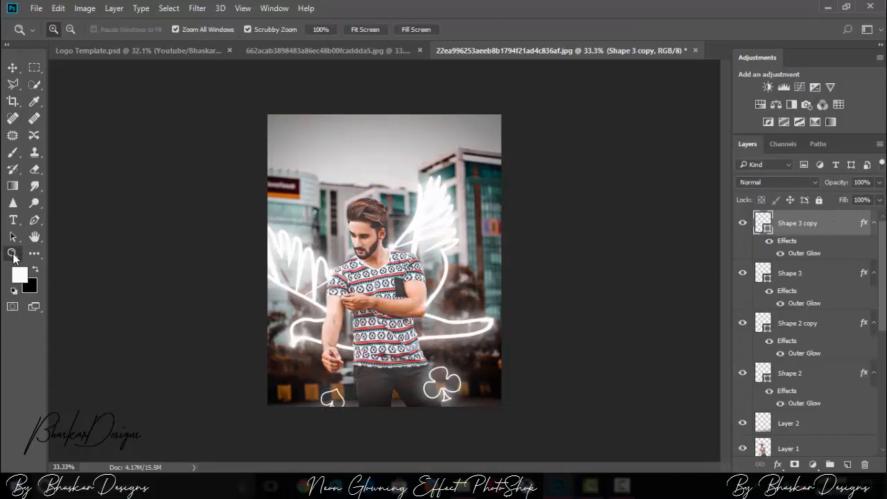
Step: Set the duplicated spade's Outer Glow to 100% opacity and 60 px size
left_click(13, 253)
double_click(799, 224)
left_click(840, 227)
double_click(839, 226)
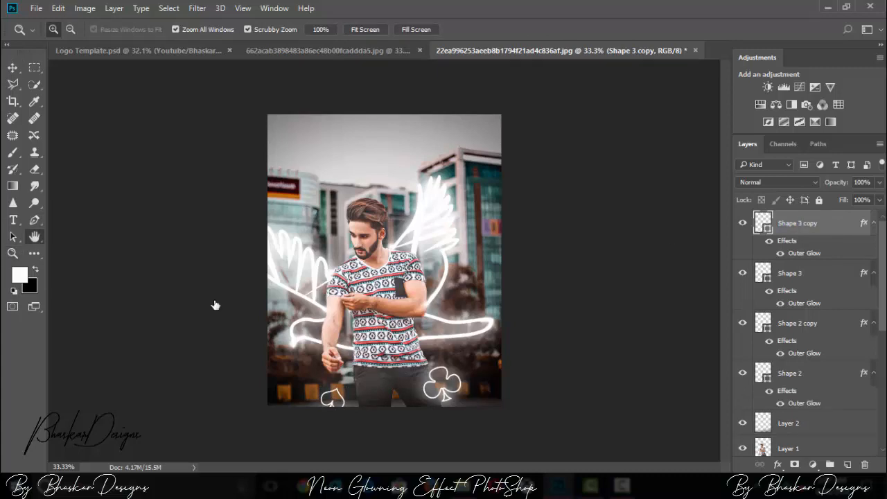
left_click(226, 287)
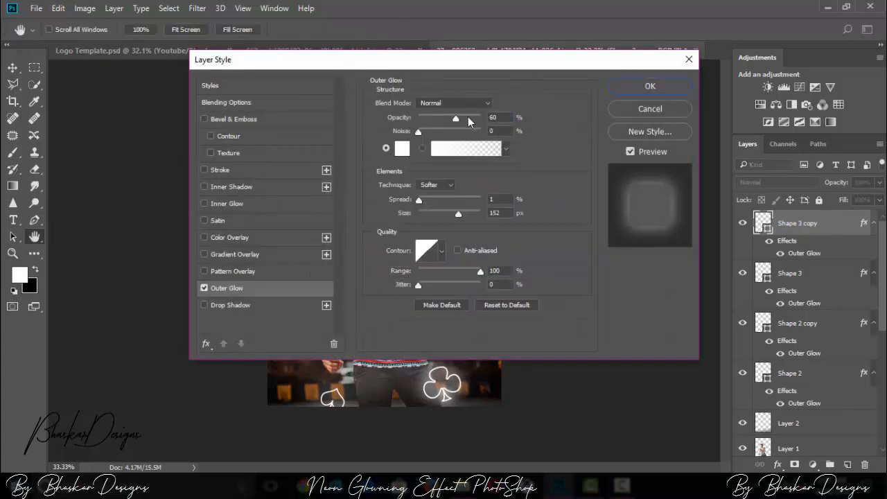
left_click(491, 117)
type("100")
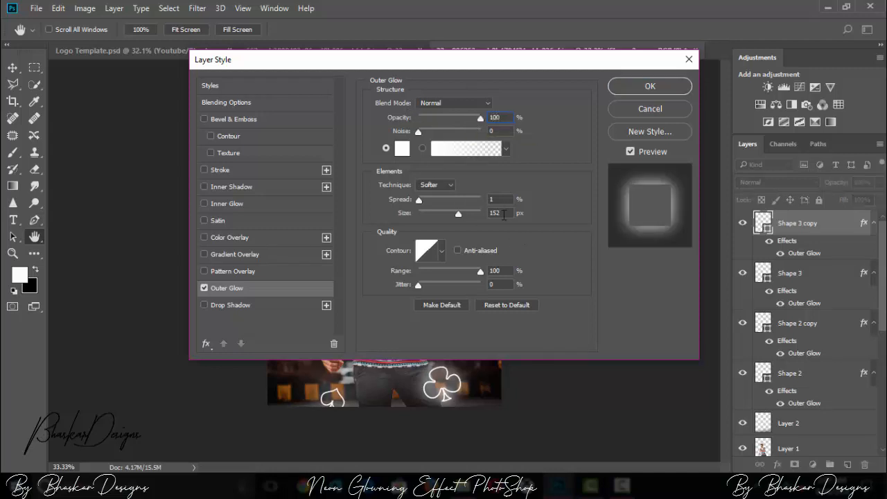
type("60")
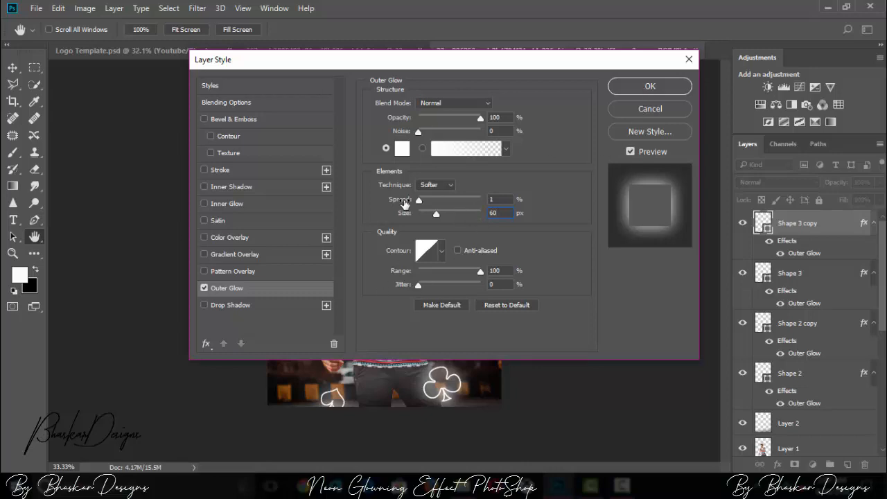
left_click_drag(424, 197, 419, 197)
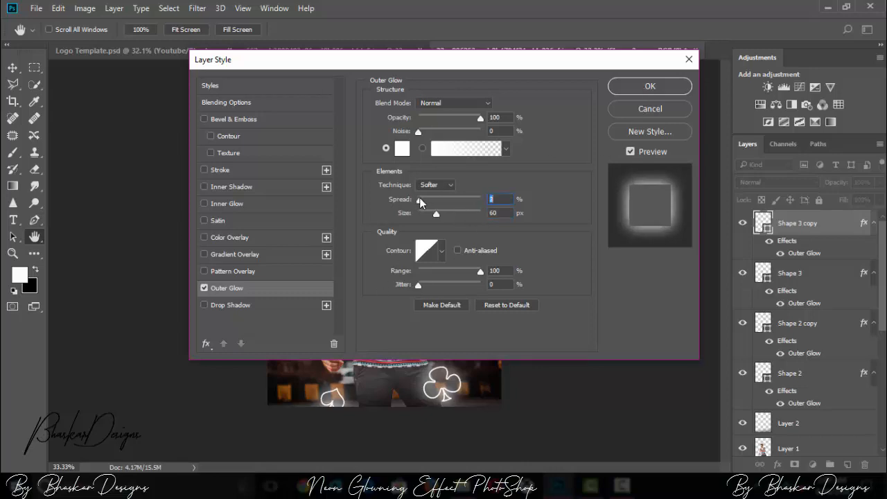
left_click(639, 90)
Step: Stamp all visible layers into a new merged layer above Shape 3 copy
key("z")
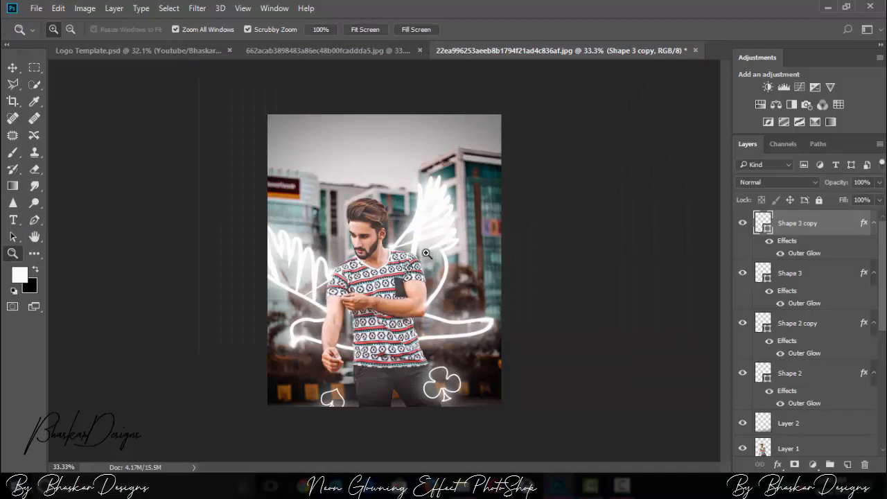
key("ctrl+plus")
key("ctrl+plus")
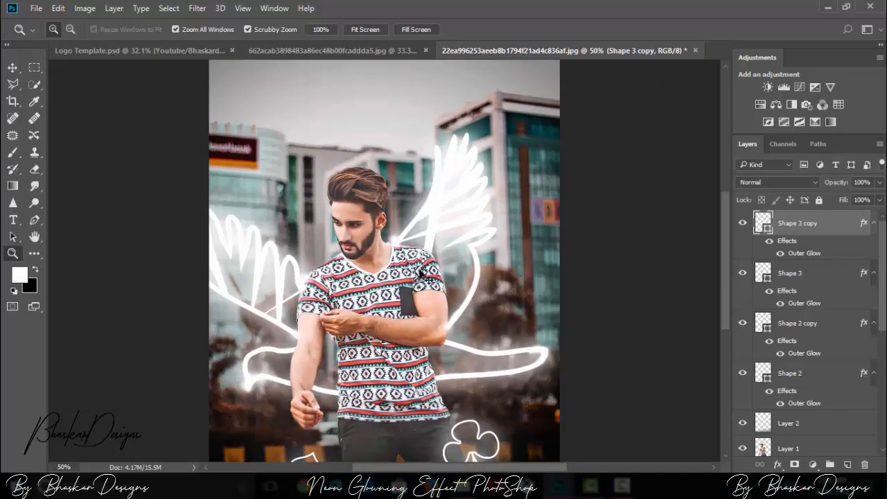
key("ctrl+minus")
key("ctrl+minus")
key("ctrl+minus")
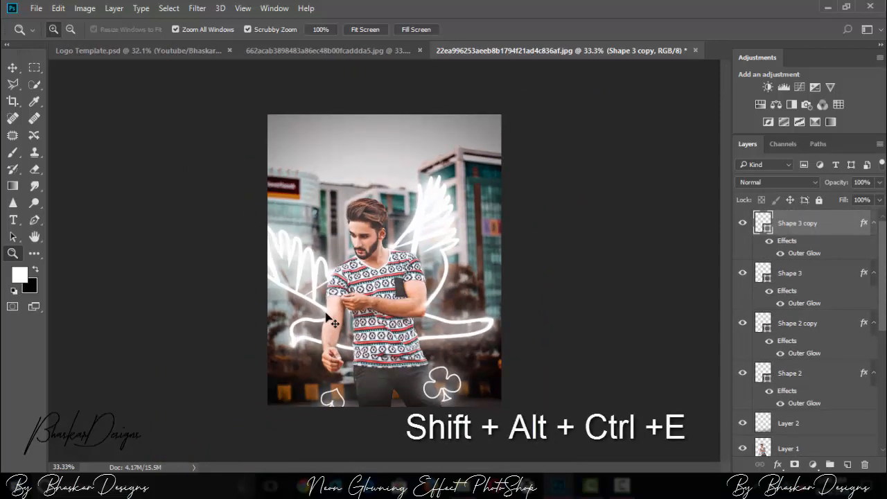
key("ctrl+shift+alt+e")
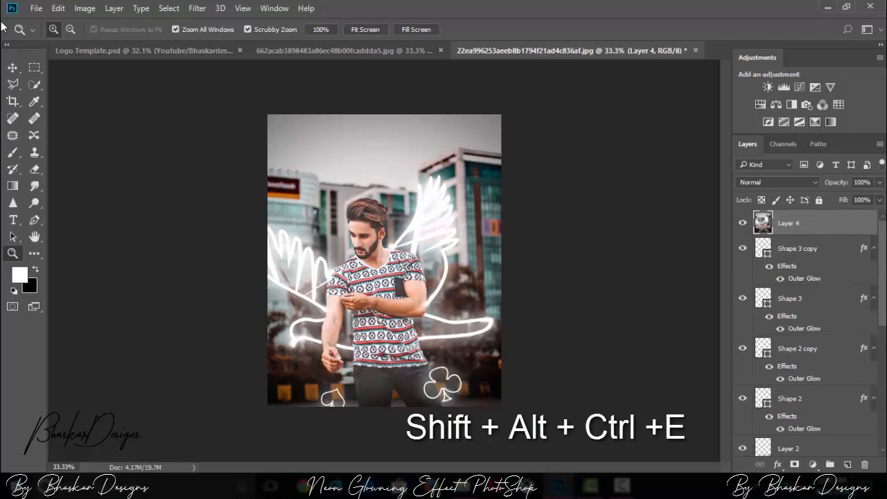
Step: Open the merged layer in the Camera Raw Filter, set Contrast to +32 and adjust the basic tones
left_click(197, 9)
left_click(273, 101)
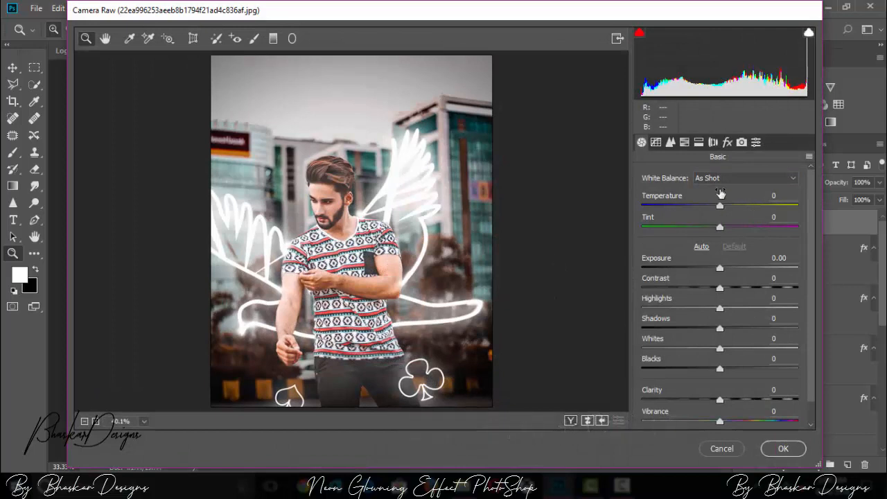
left_click_drag(736, 291, 745, 293)
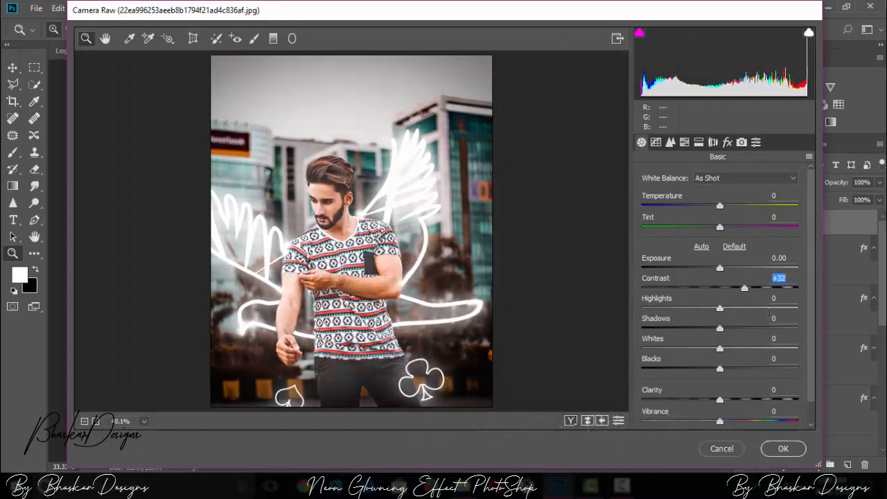
left_click_drag(720, 348, 736, 368)
Step: Lower the tone curve's Lights to -27, and adjust luminance noise reduction and the sharpening amount
left_click_drag(719, 400, 702, 409)
left_click(655, 142)
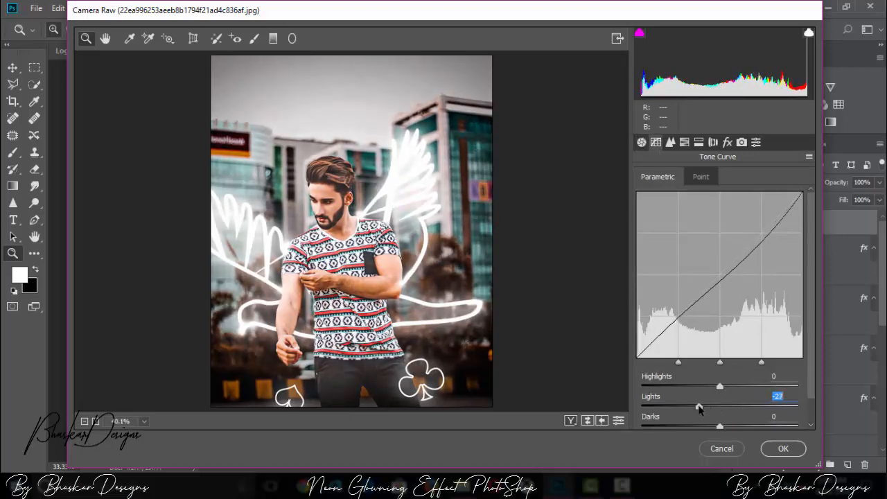
left_click(671, 142)
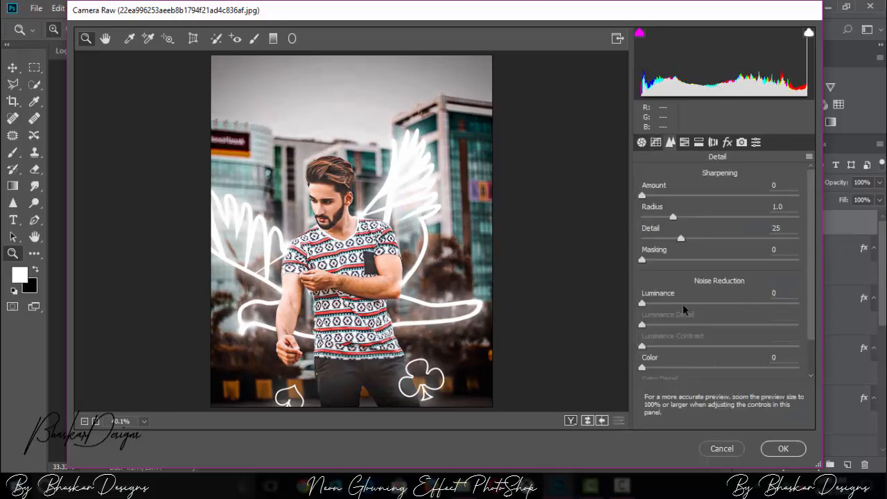
left_click(684, 305)
left_click(661, 196)
Step: Reduce the HSL saturation of Greens to -94 and Yellows to -100, and strongly lower the Blues
left_click(685, 142)
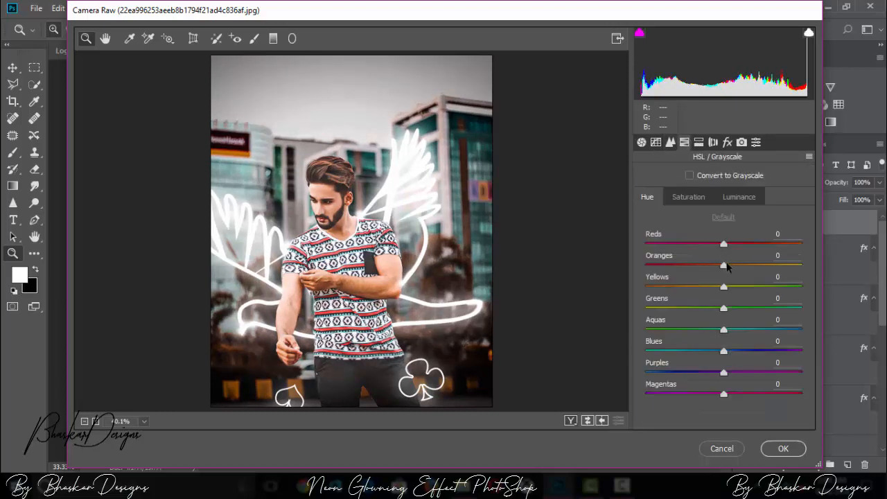
left_click(688, 197)
left_click_drag(723, 307, 650, 306)
left_click_drag(725, 287, 645, 286)
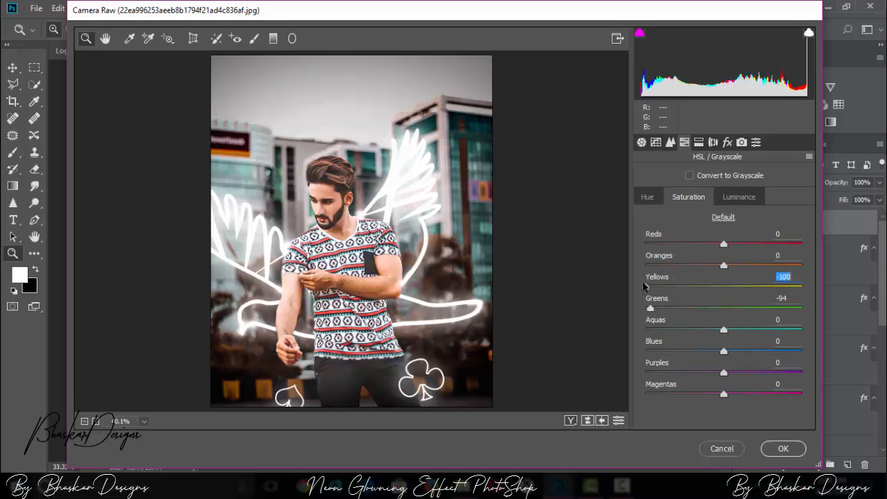
left_click_drag(722, 353, 656, 350)
Step: Shift the HSL hue of Blues to -100 and Oranges to +2
left_click(648, 197)
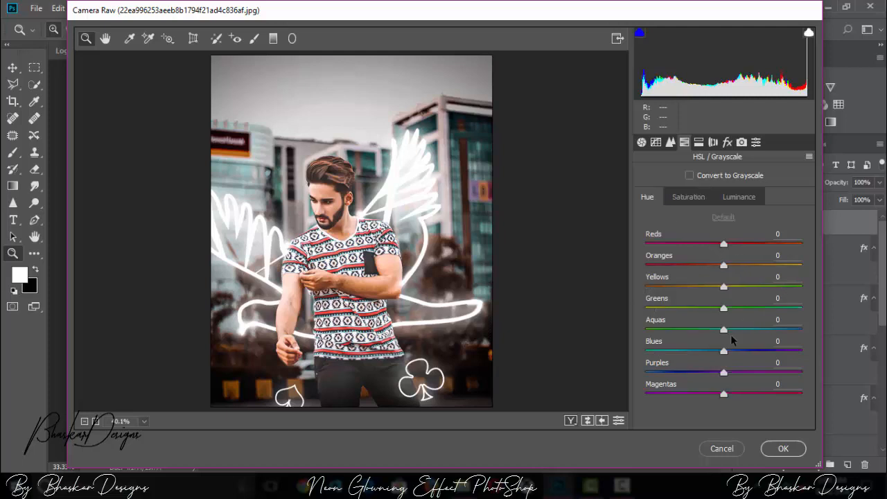
left_click_drag(717, 354, 644, 351)
mouse_move(724, 266)
left_mouse_down()
mouse_move(775, 276)
mouse_move(716, 277)
left_mouse_up()
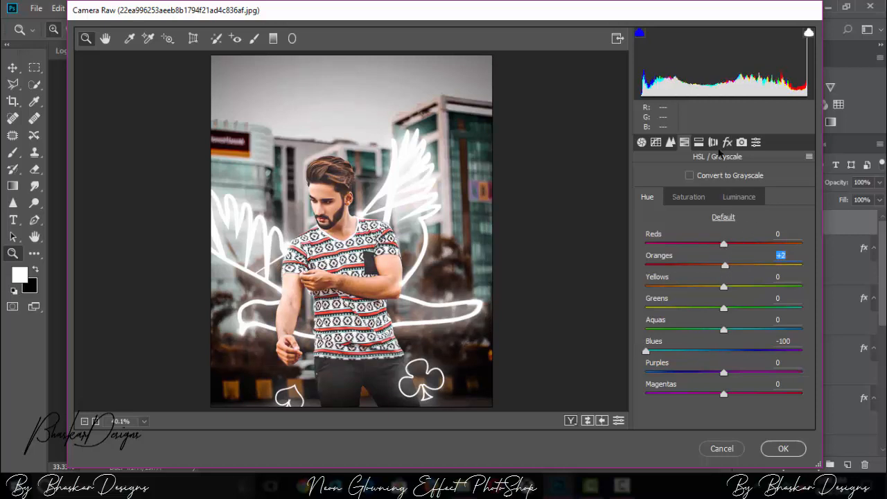
Step: Add a post-crop vignette with an amount of -25 and a feather of 87
left_click(699, 143)
left_click(728, 143)
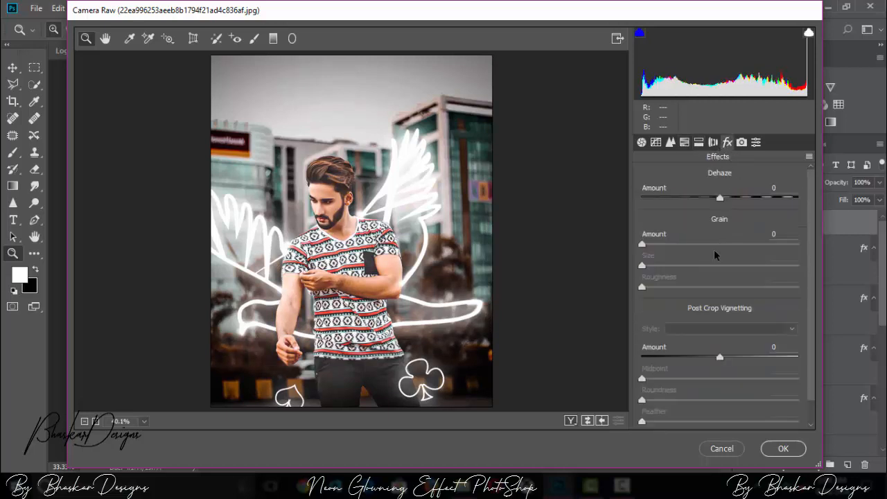
left_click(693, 358)
left_click_drag(693, 358, 701, 357)
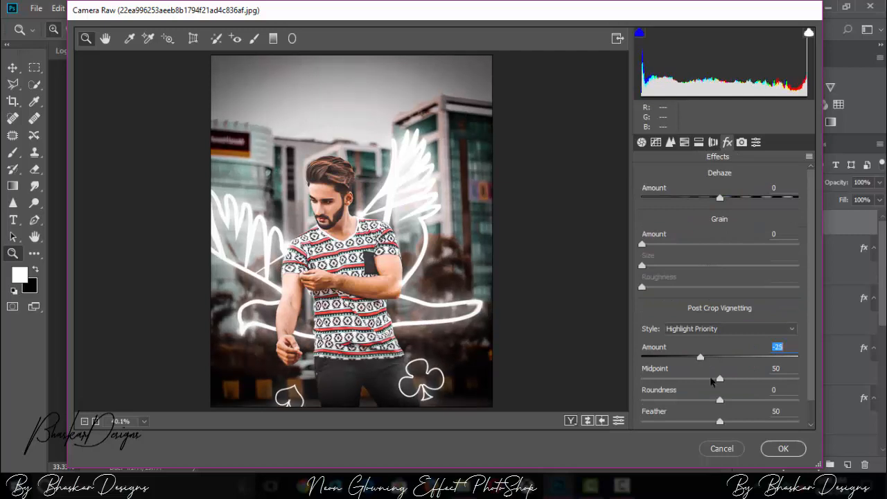
left_click_drag(720, 421, 787, 408)
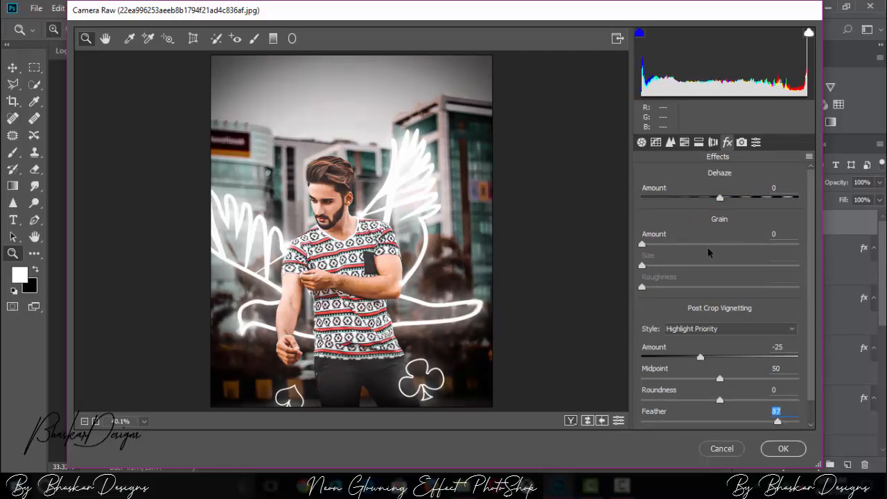
left_click(744, 142)
left_click(755, 143)
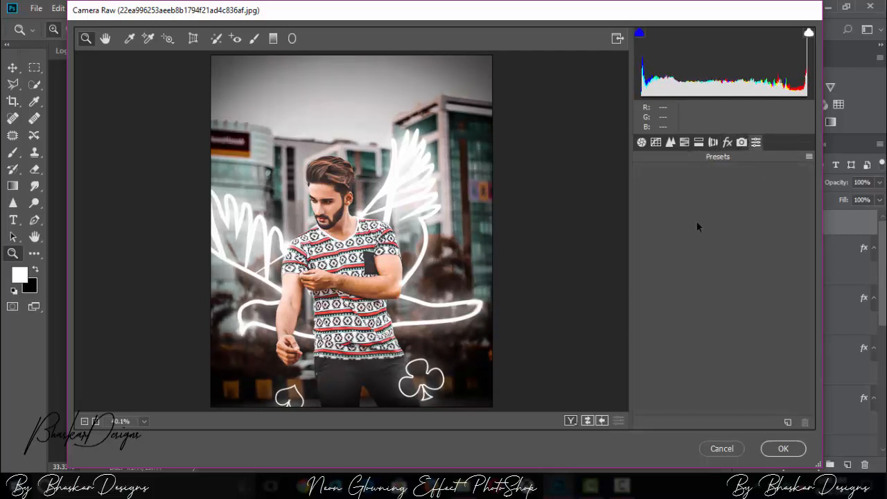
Step: Add a graduated filter with temperature -26 and exposure -0.95 rising from the photo's lower edge, limited to the lowest part of the image
left_click(643, 143)
left_click(656, 142)
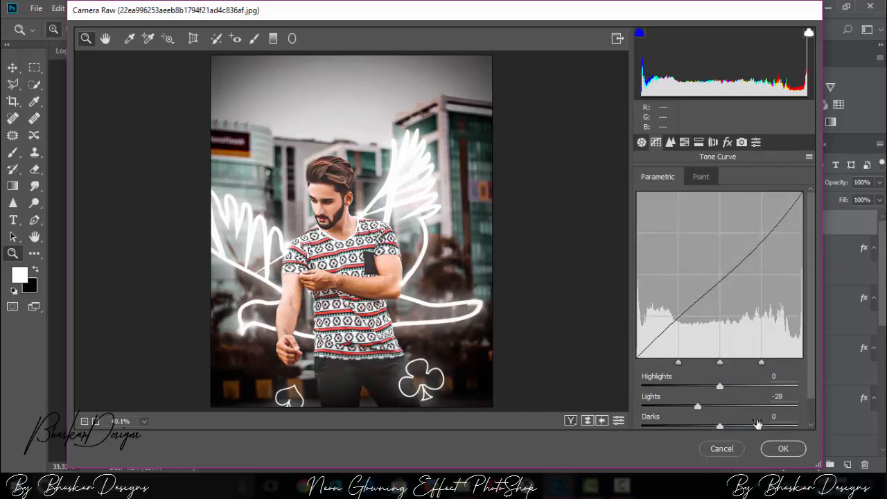
left_click(273, 39)
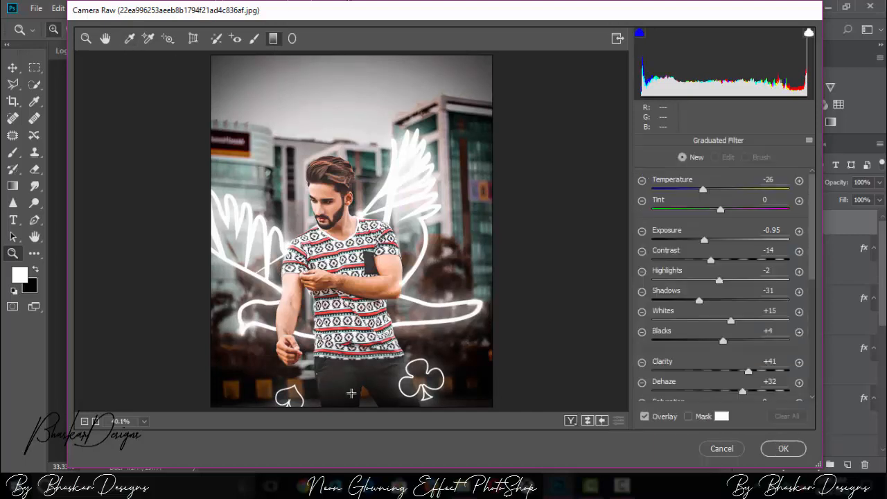
left_click_drag(349, 410, 341, 232)
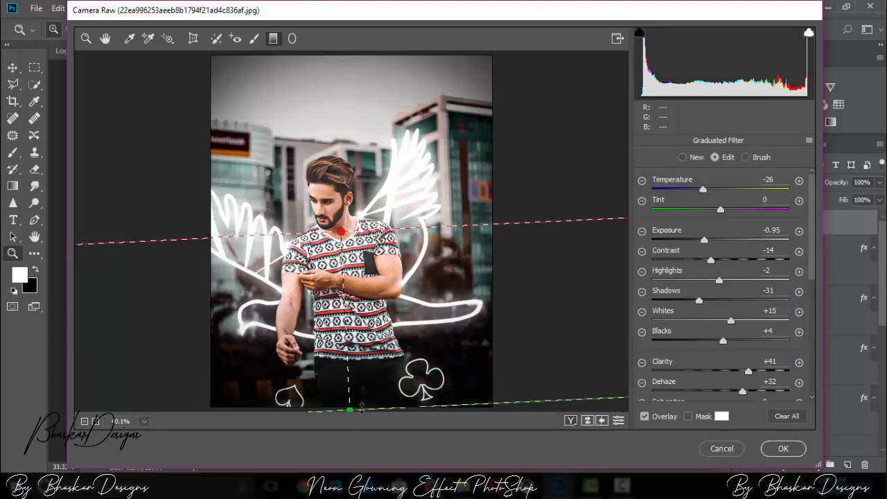
left_click_drag(362, 408, 362, 435)
left_click_drag(356, 232, 371, 377)
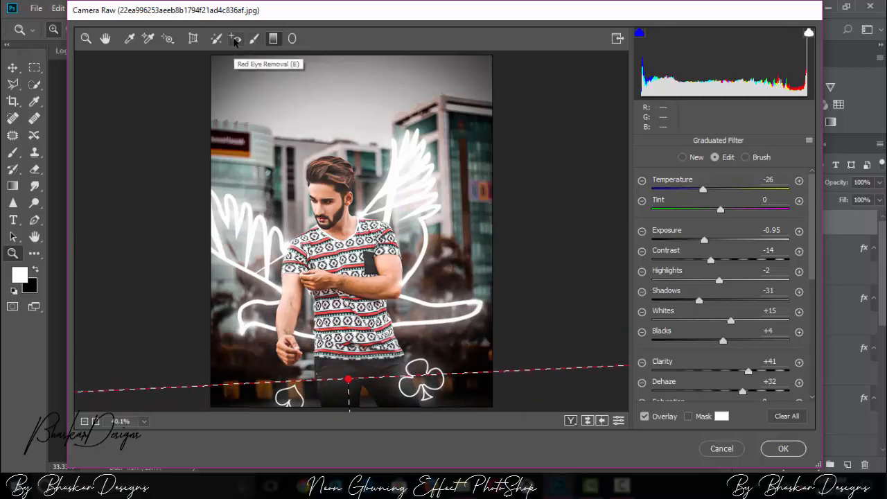
Step: Draw a large radial filter with exposure -0.95, centre it on the man's head, and apply the Camera Raw adjustments
left_click(292, 38)
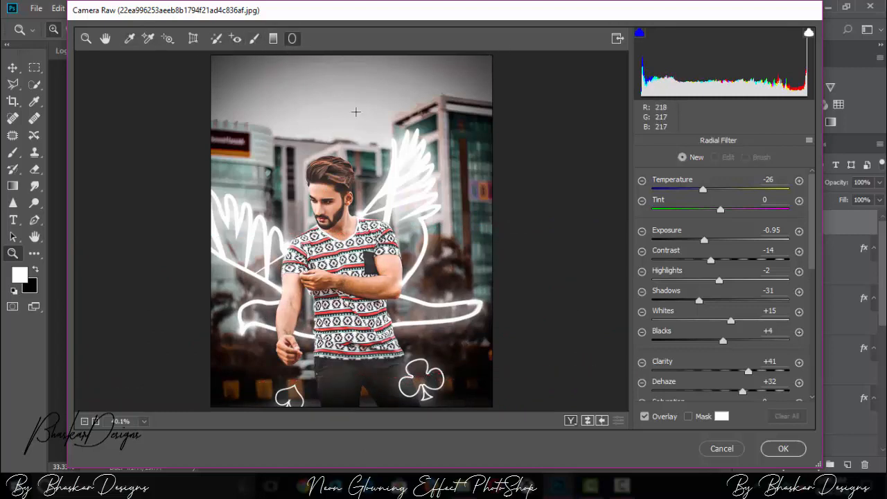
left_click_drag(224, 78, 515, 397)
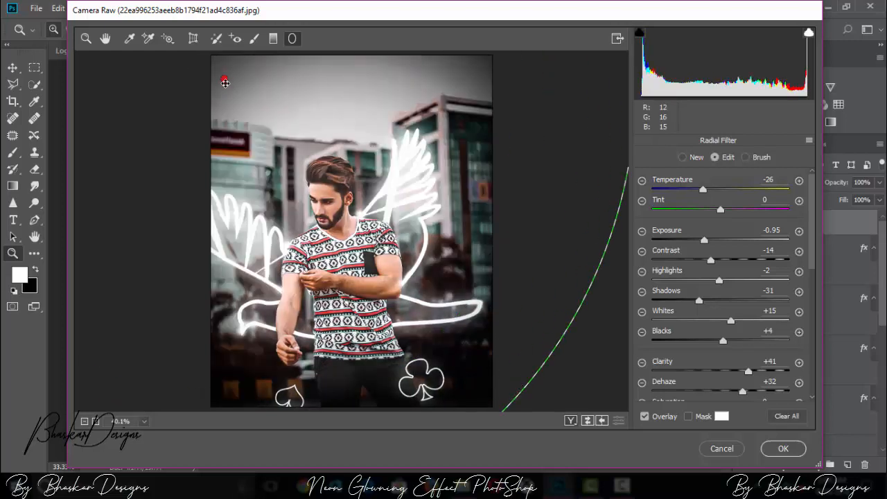
left_click_drag(224, 79, 321, 170)
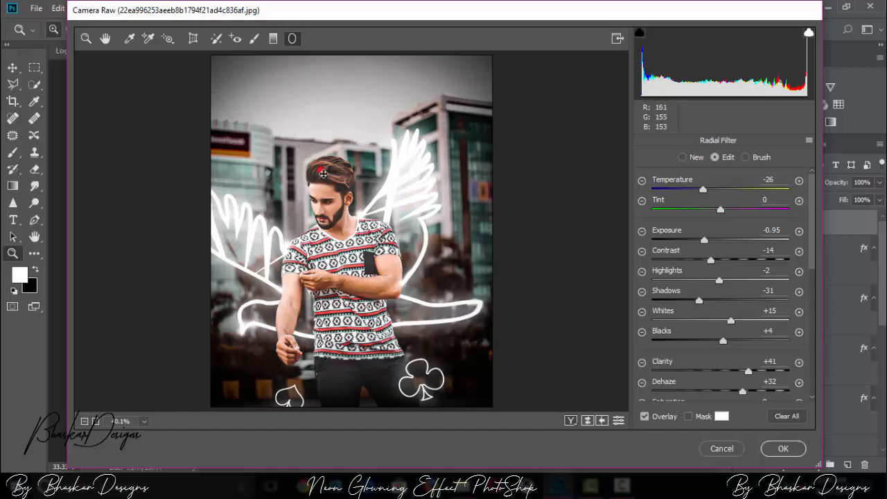
left_click(793, 449)
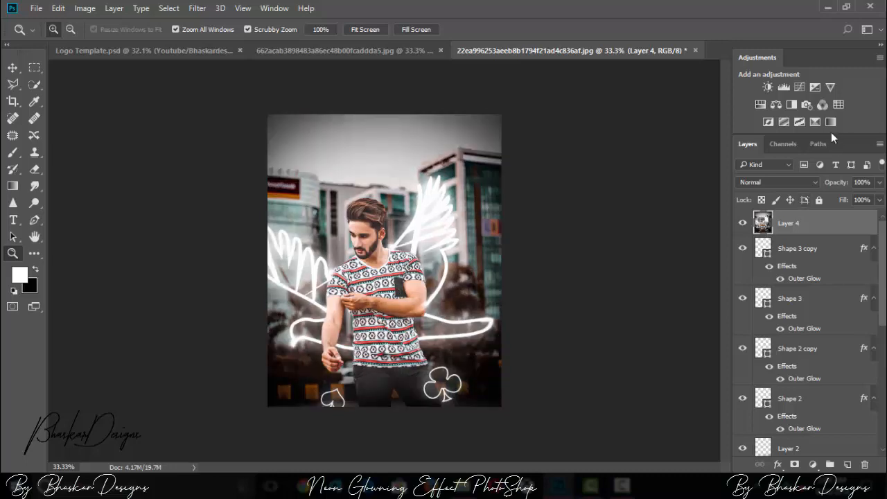
Step: Add a Selective Color adjustment layer and set the black amount of the Blacks to -11%
key("ctrl+plus")
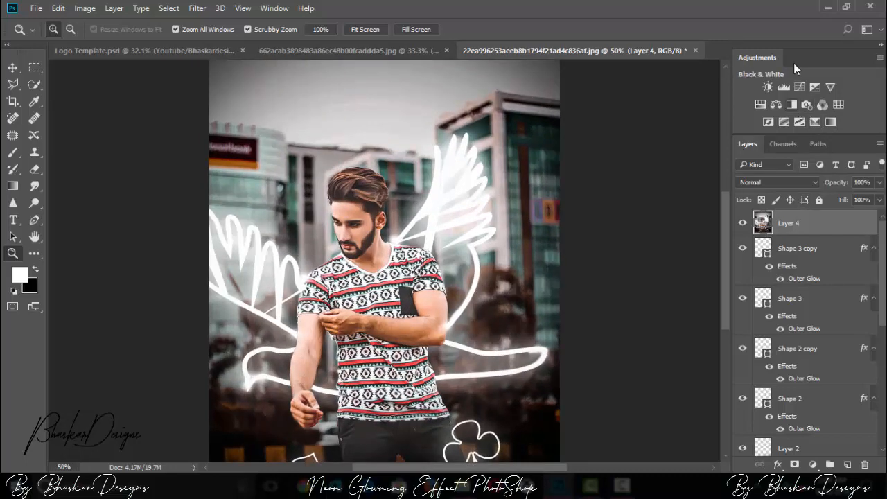
left_click(815, 122)
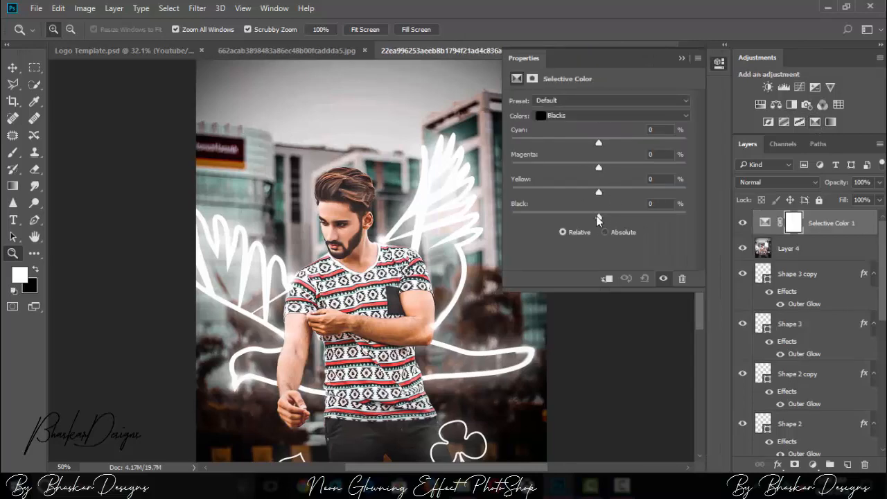
mouse_move(598, 217)
left_mouse_down()
mouse_move(562, 216)
mouse_move(603, 218)
mouse_move(591, 226)
left_mouse_up()
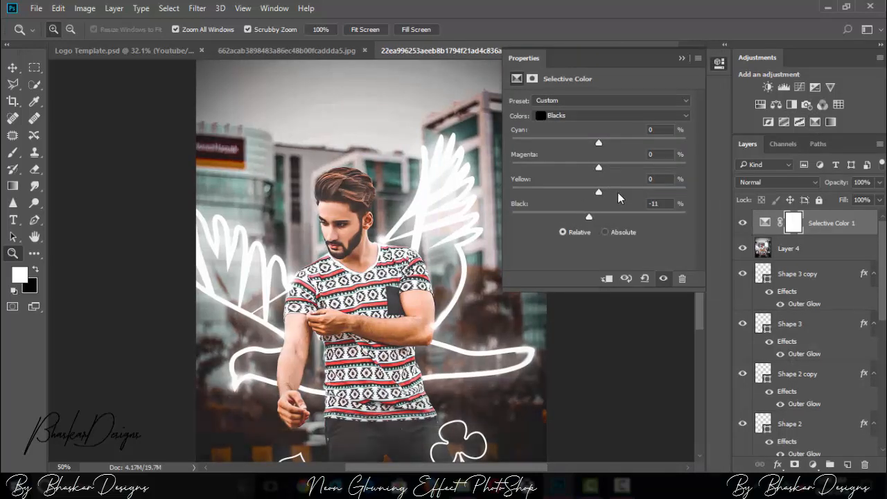
Step: Try tinting the Blacks with cyan -15%, magenta +7% and yellow +1%, and compare the image with and without the adjustment
left_click_drag(616, 193, 601, 198)
left_click_drag(596, 167, 605, 173)
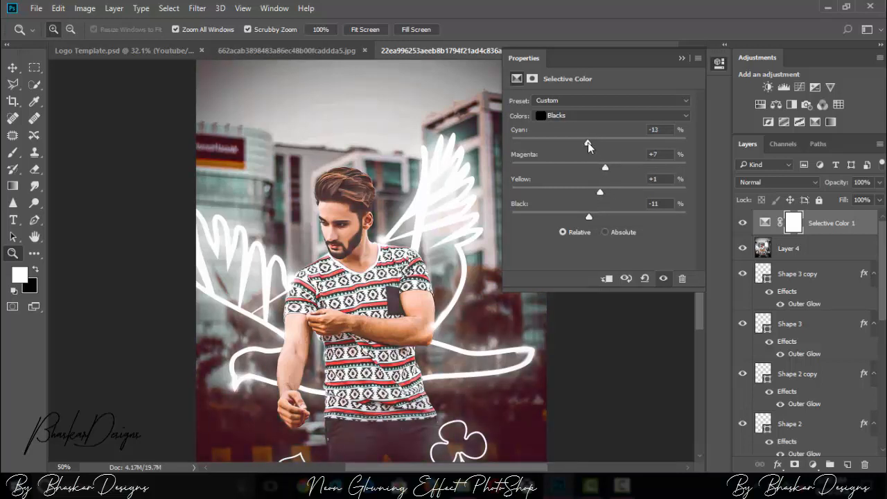
key("ctrl+minus")
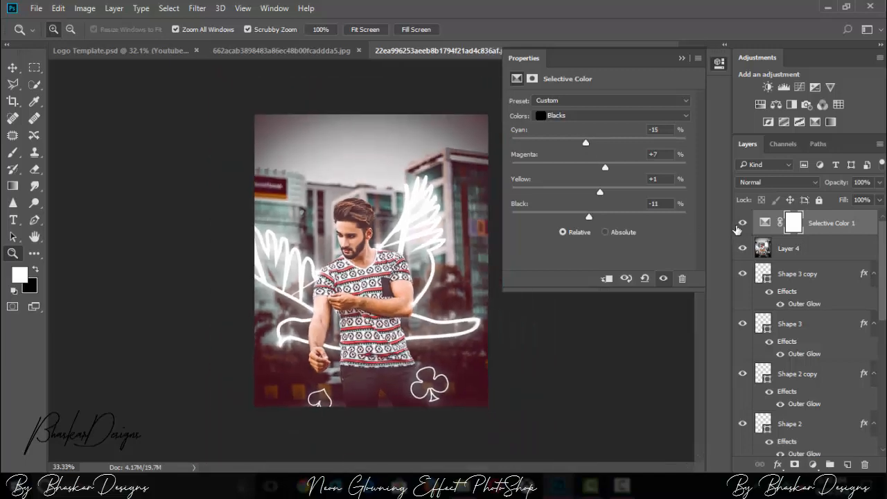
left_click(742, 224)
left_click(742, 223)
Step: Reset the cyan, magenta and yellow amounts of the Blacks to 0%
key("ctrl+plus")
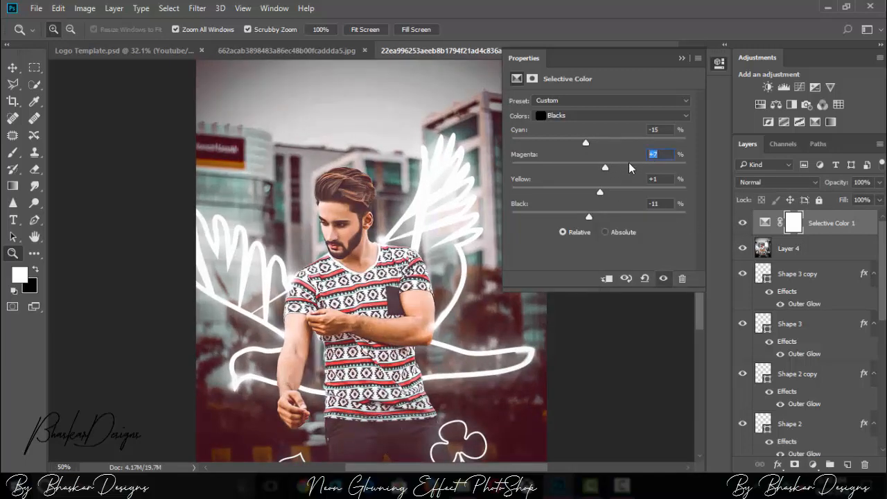
type("0")
key("Tab")
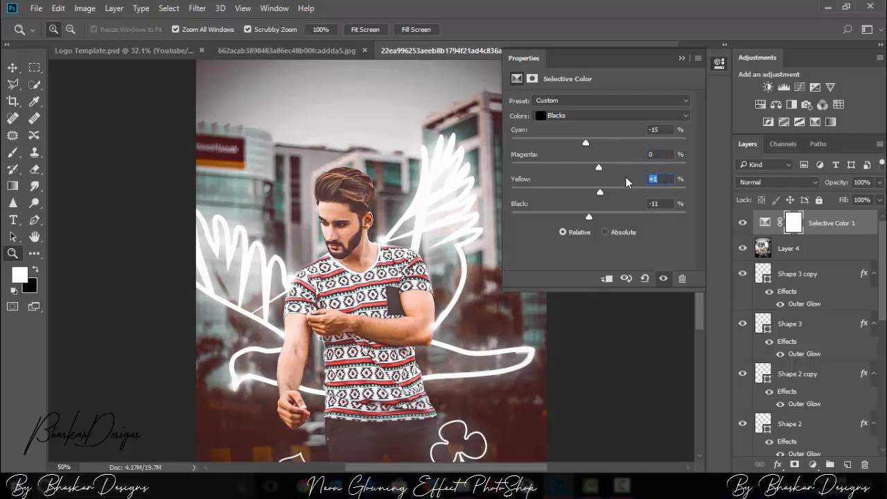
type("0")
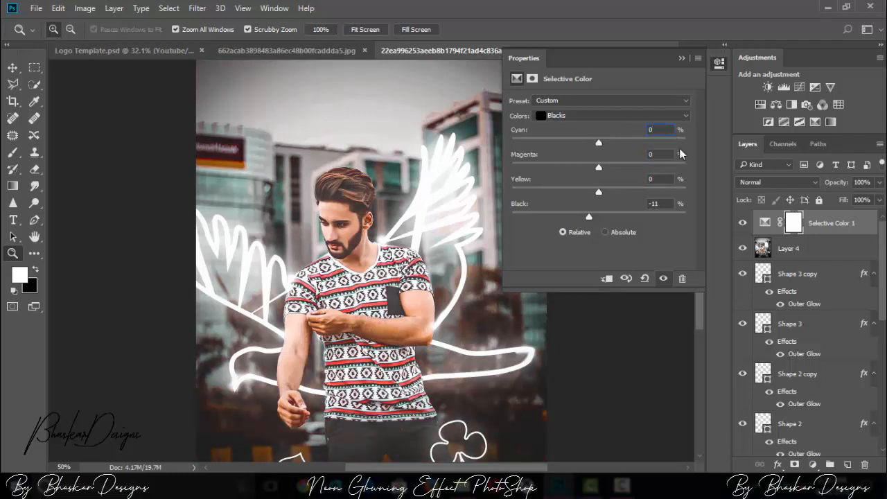
Step: Fine-tune the black amount of the Blacks and merge the Selective Color adjustment down into Layer 4
left_click_drag(588, 219, 587, 217)
right_click(844, 226)
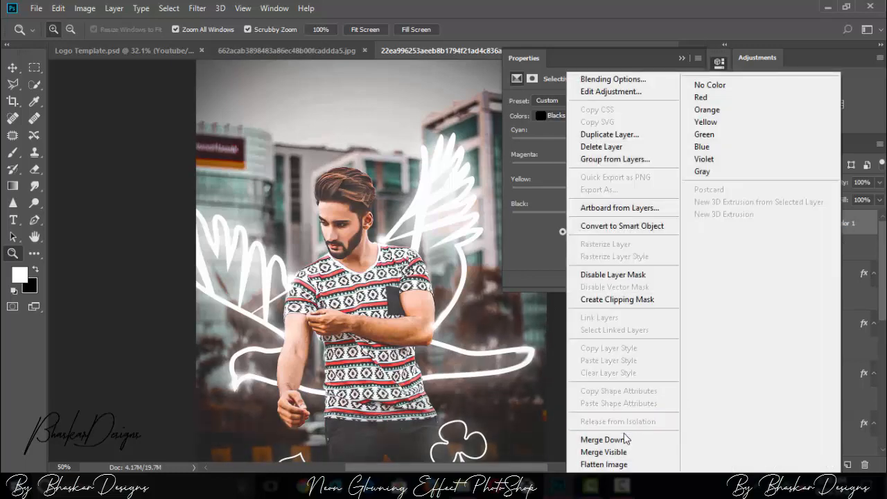
left_click(622, 441)
Step: Add a Color Balance adjustment shifting the midtones towards cyan and blue +4, and merge it down into Layer 4
left_click(775, 106)
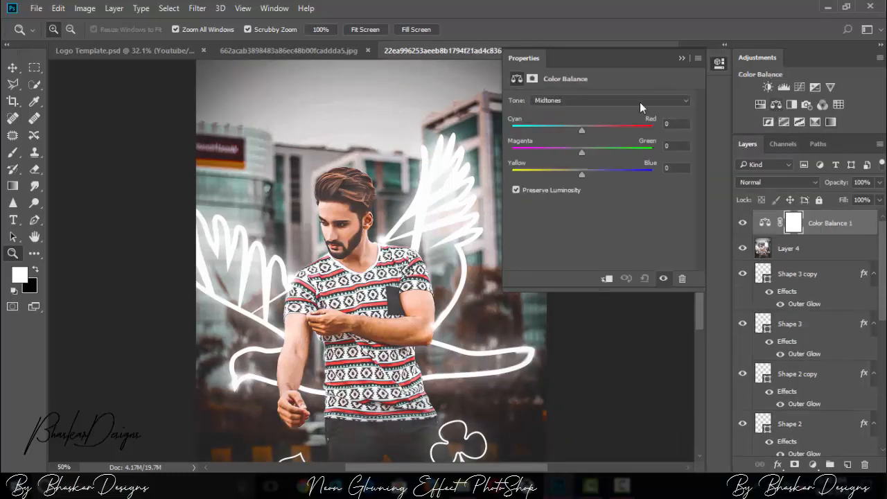
mouse_move(581, 131)
left_mouse_down()
mouse_move(558, 129)
mouse_move(567, 131)
left_mouse_up()
mouse_move(582, 175)
left_mouse_down()
mouse_move(596, 179)
mouse_move(585, 188)
left_mouse_up()
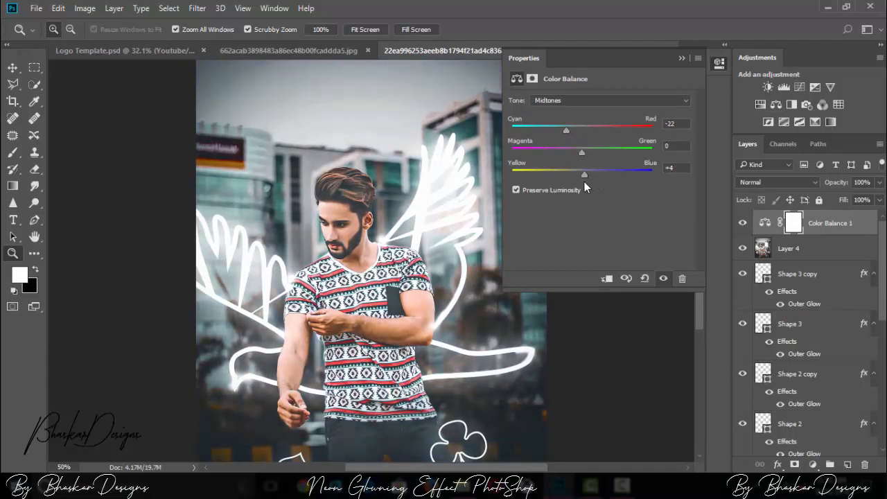
left_click_drag(567, 129, 571, 130)
right_click(823, 228)
left_click(579, 438)
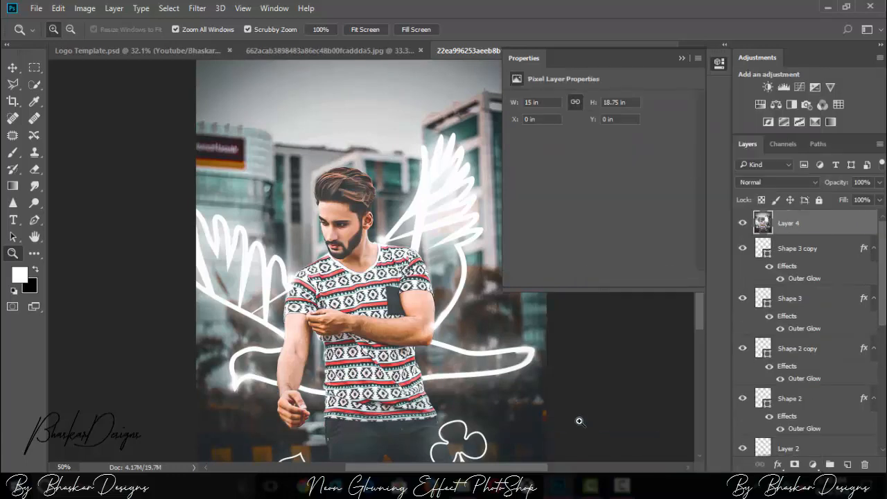
key("ctrl+plus")
key("ctrl+plus")
key("ctrl+minus")
key("ctrl+minus")
key("ctrl+minus")
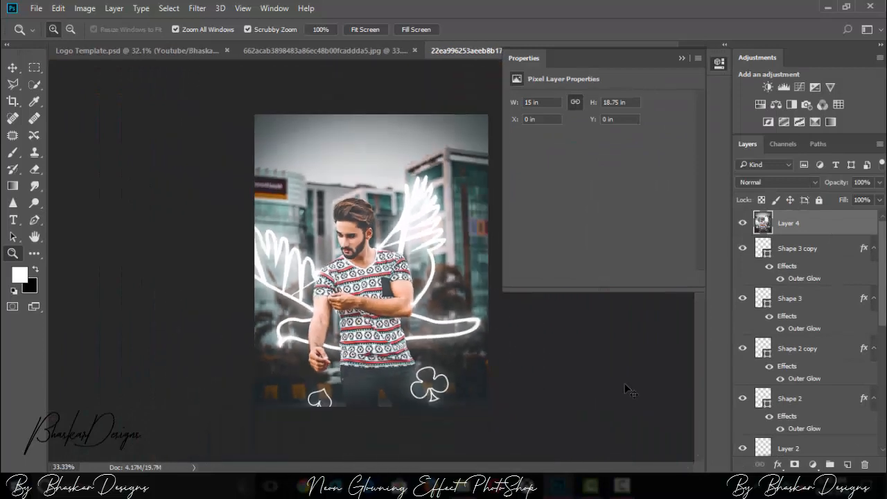
key("ctrl+plus")
key("ctrl+minus")
left_click(682, 58)
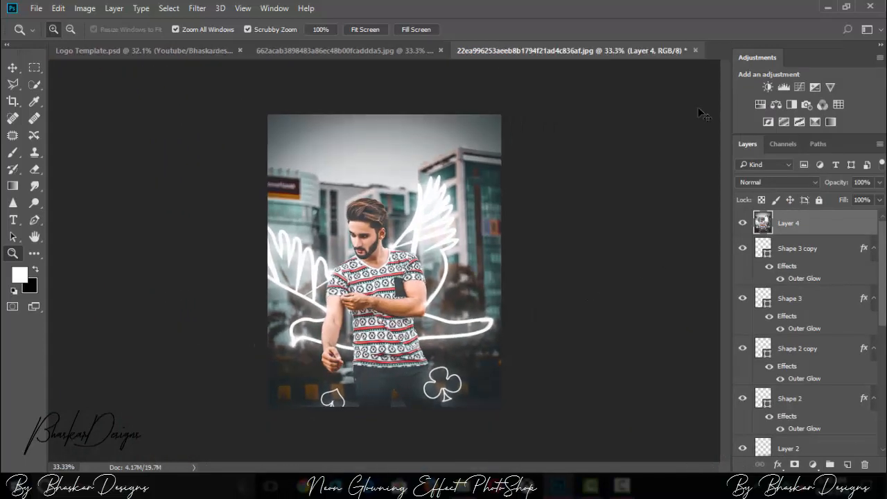
Step: Add a Color Lookup adjustment layer and try several 3D LUTs on the photo, including the Orange and Blue and Augusta variants
left_click(839, 105)
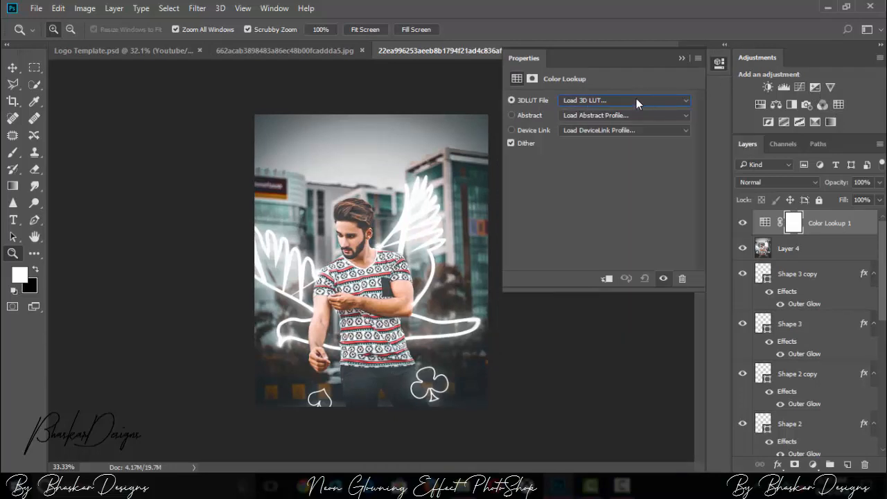
scroll(637, 103, "down", 1)
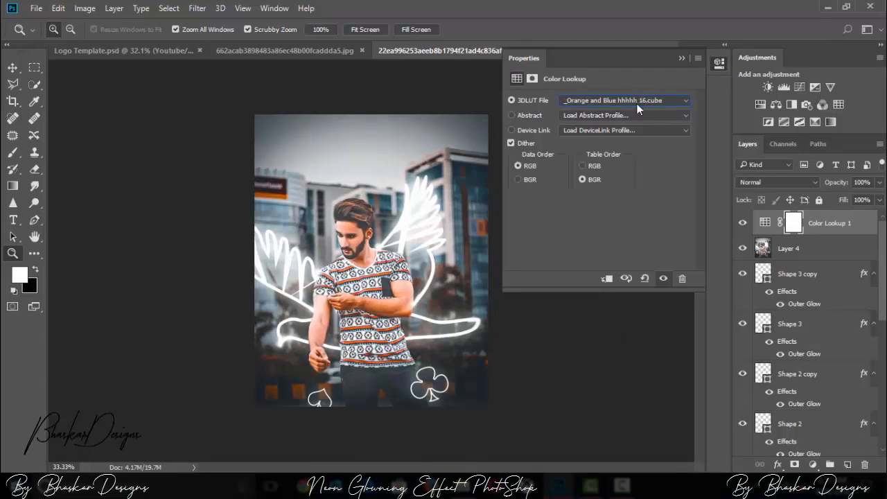
scroll(637, 108, "down", 1)
scroll(637, 108, "down", 4)
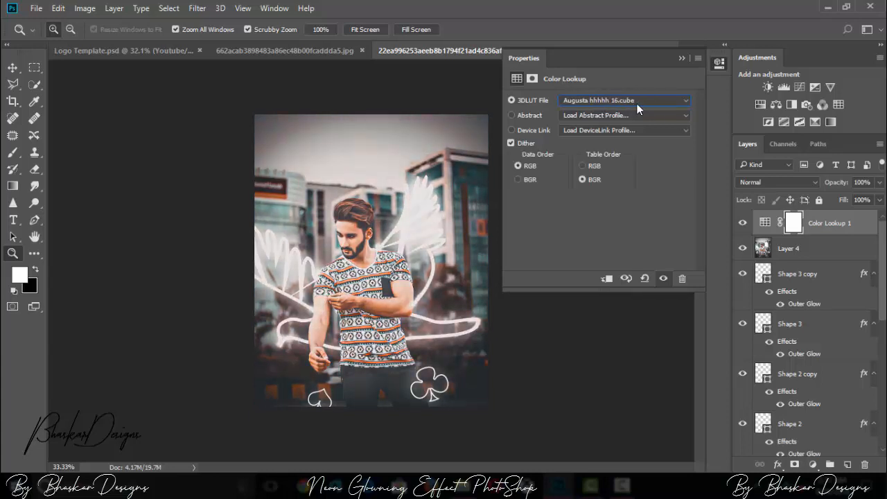
scroll(637, 109, "down", 1)
scroll(637, 108, "down", 1)
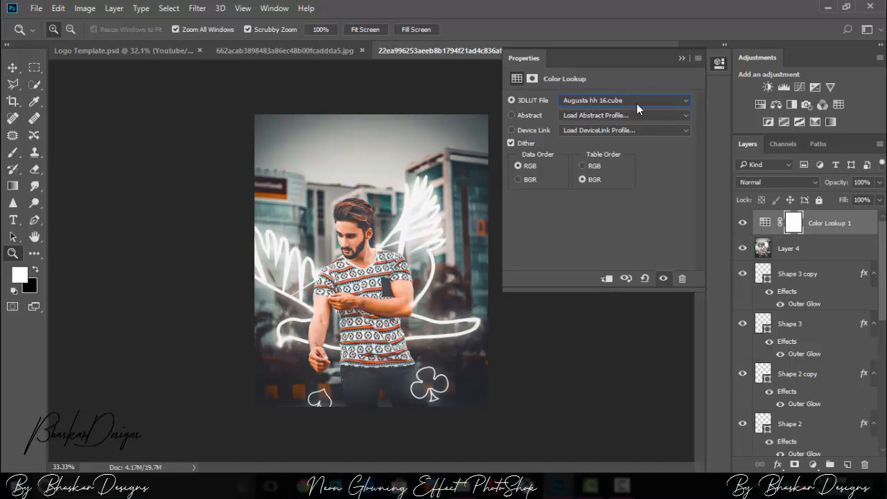
scroll(636, 101, "down", 1)
scroll(637, 101, "up", 1)
Step: Add a second Color Lookup adjustment layer, try the Louellen LUTs and apply Milton h 16.cube
left_click(840, 104)
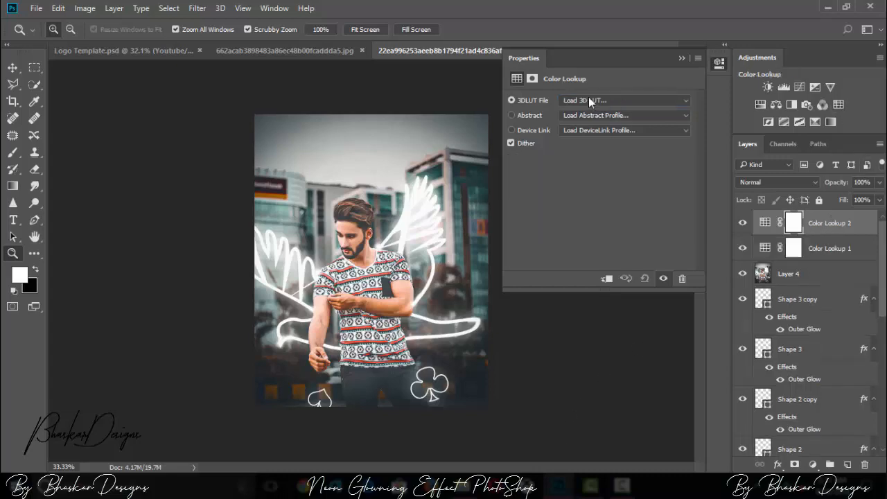
left_click(588, 100)
left_click_drag(743, 161, 750, 308)
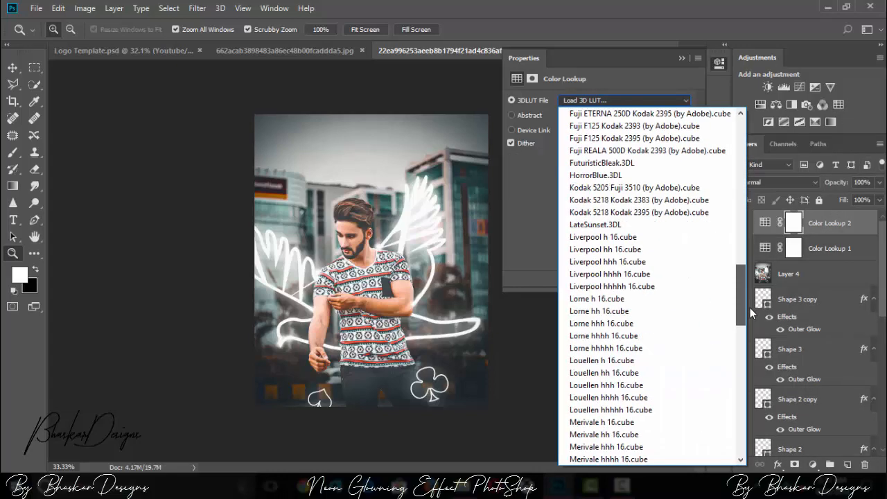
scroll(594, 228, "down", 2)
left_click(596, 228)
key("Down")
key("Down")
key("Down")
key("Down")
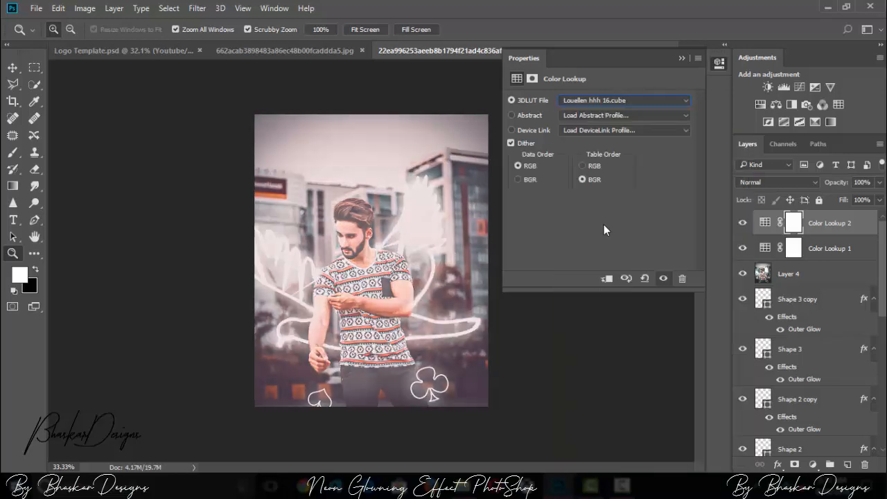
key("Down")
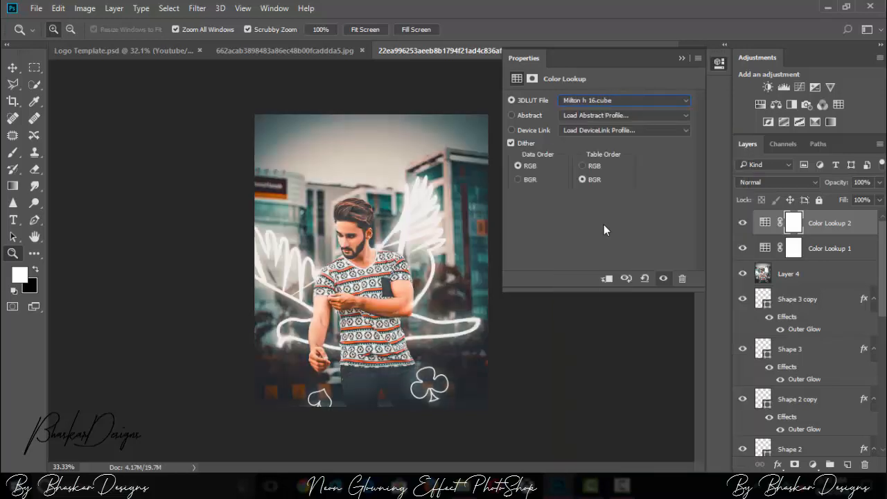
Step: Set the opacity of the Color Lookup 2 layer to 75%
left_click(880, 183)
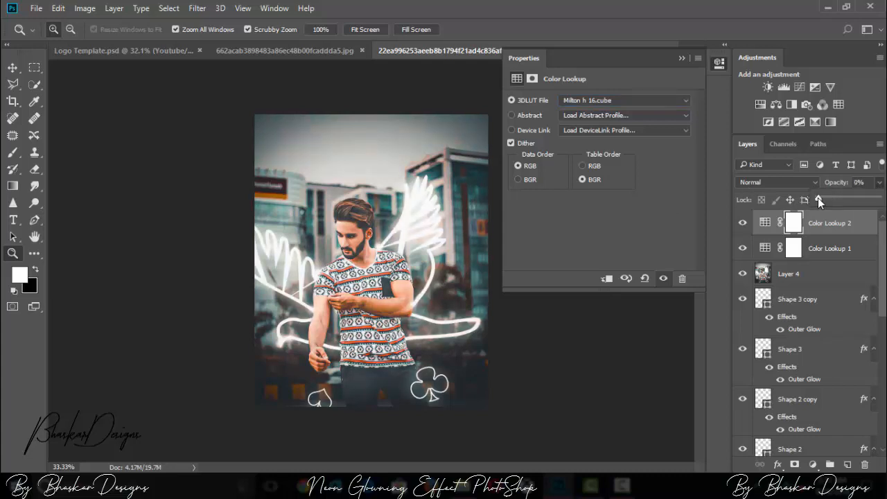
left_click_drag(819, 197, 861, 200)
left_click(698, 58)
left_click(769, 82)
Step: Compare the photo with and without the second Color Lookup adjustment, and flatten the image into a single layer
left_click(743, 223)
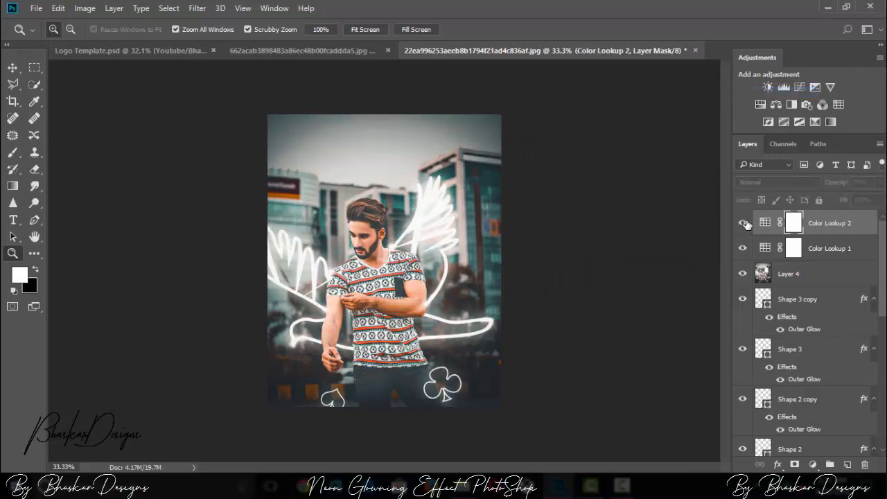
left_click(745, 222)
right_click(830, 222)
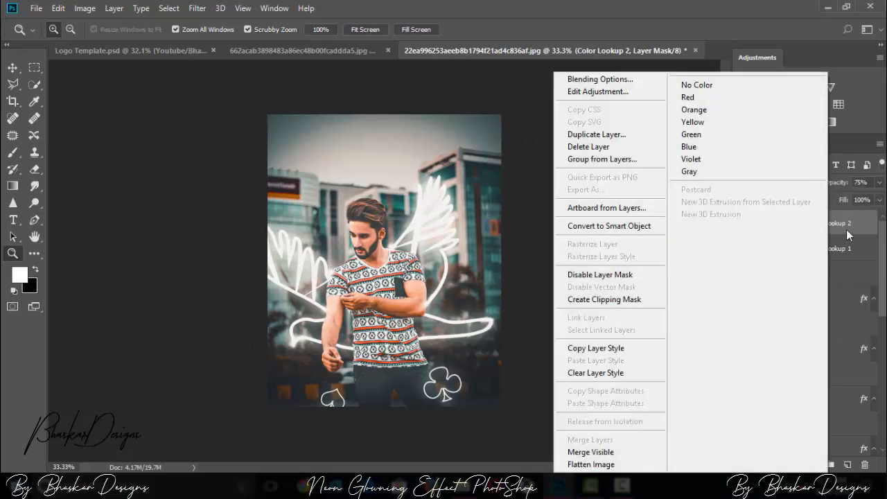
left_click(591, 465)
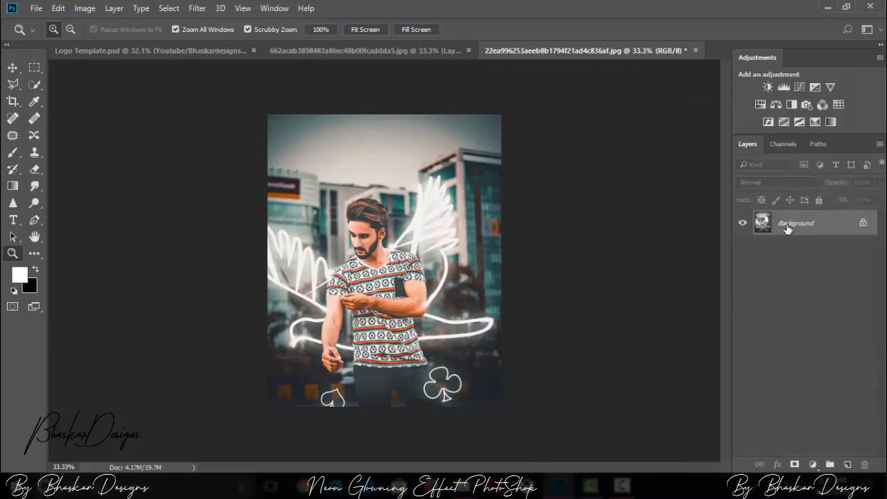